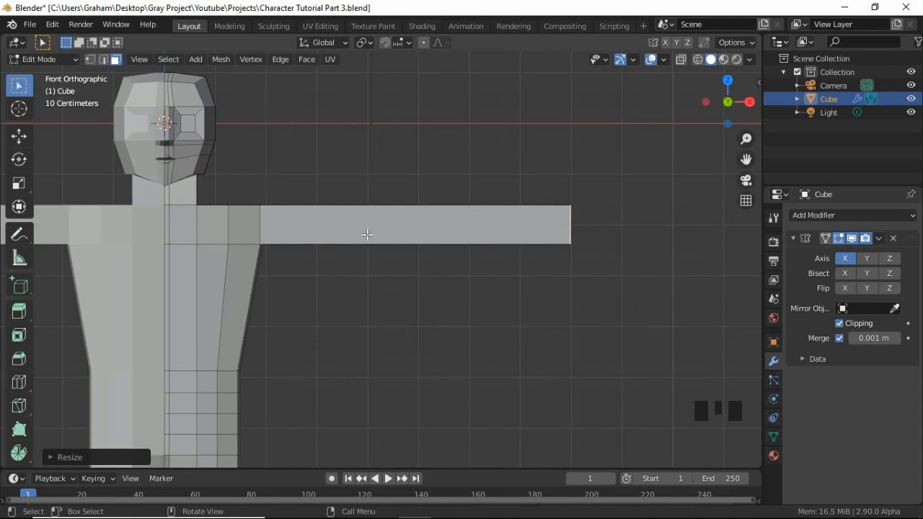
Add a loop cut around the arm slightly inward of its middle and flatten it by scaling to 0 along X
key(ctrl+r)
click(367, 235)
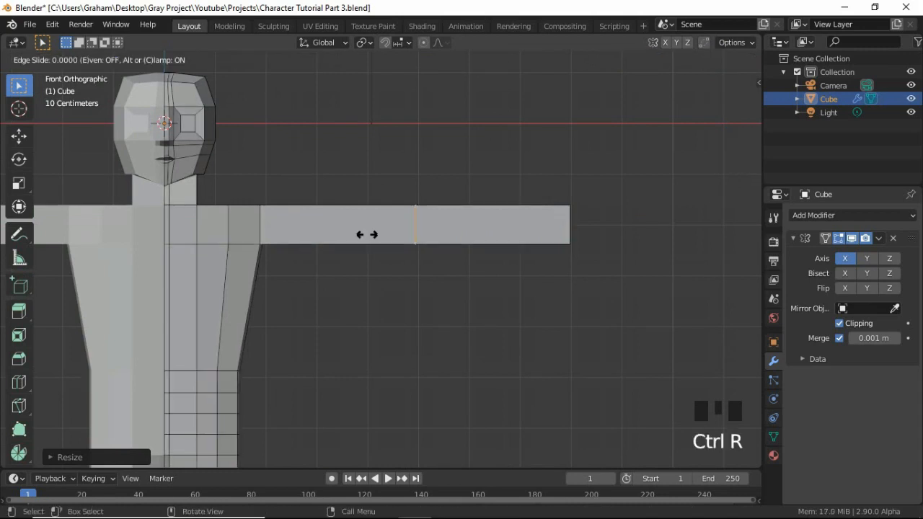
drag(355, 234, 331, 232)
click(330, 232)
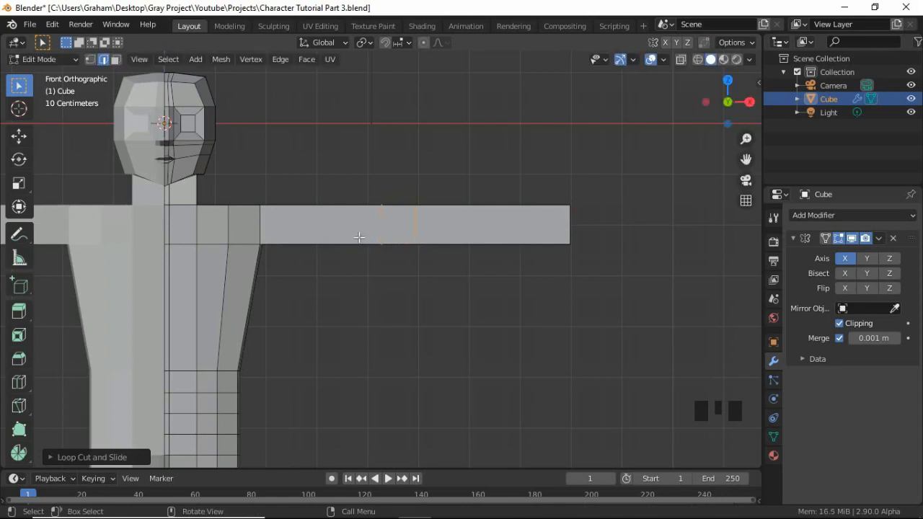
text(s)
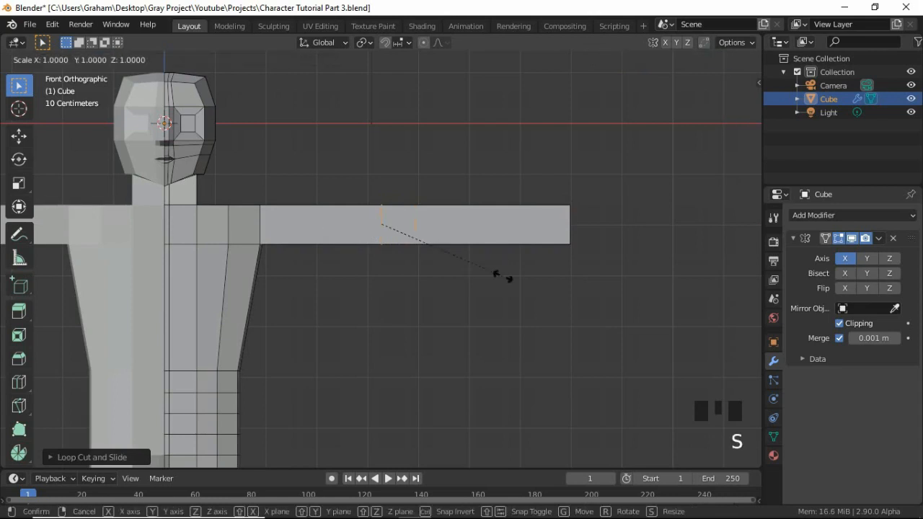
text(x0)
key(Return)
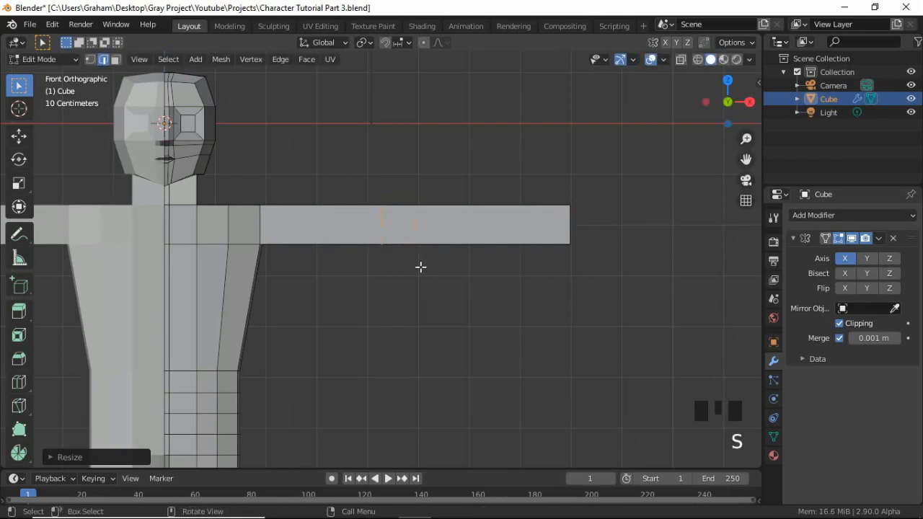
Add a loop cut around the upper arm and slide it close to the shoulder joint
scroll(345, 160, up, 3)
middle_drag(248, 123, 237, 210)
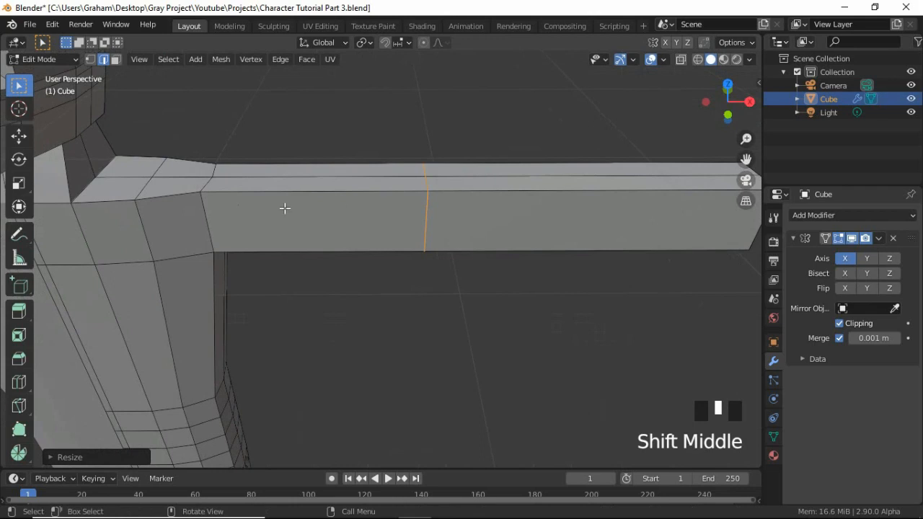
key(ctrl+r)
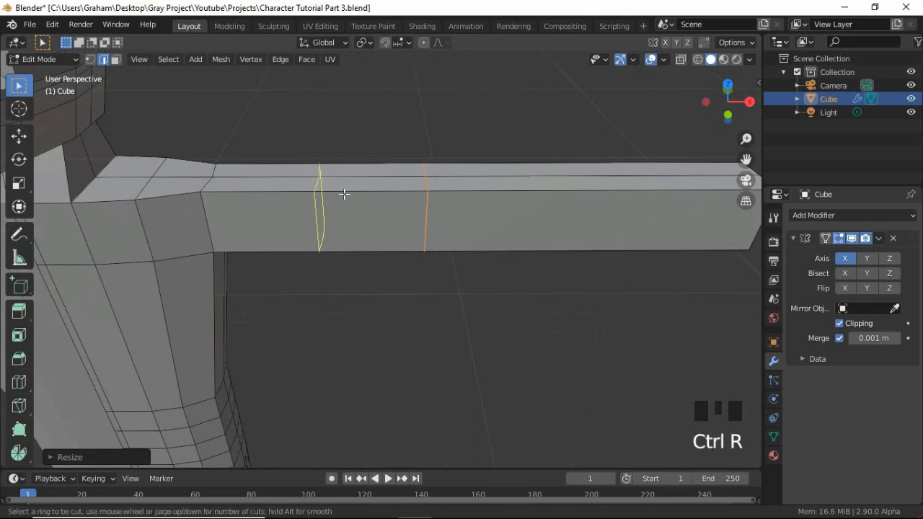
click(335, 193)
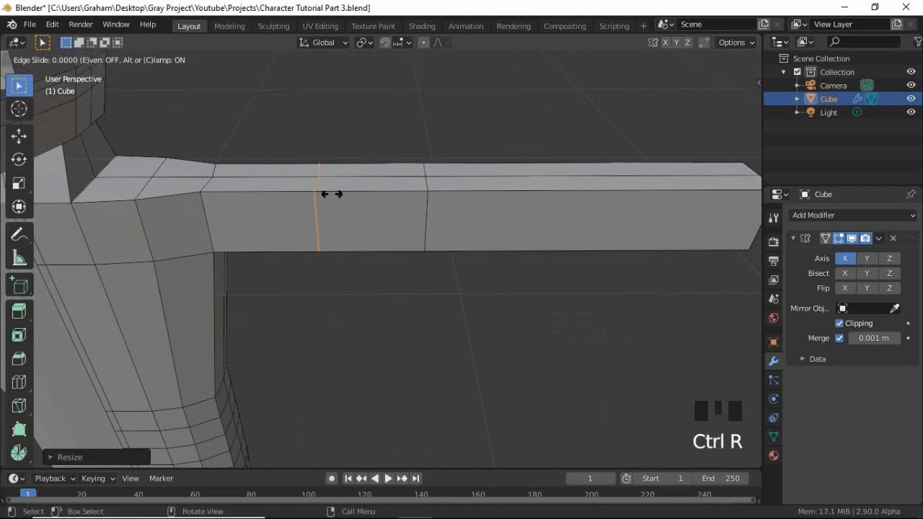
click(248, 198)
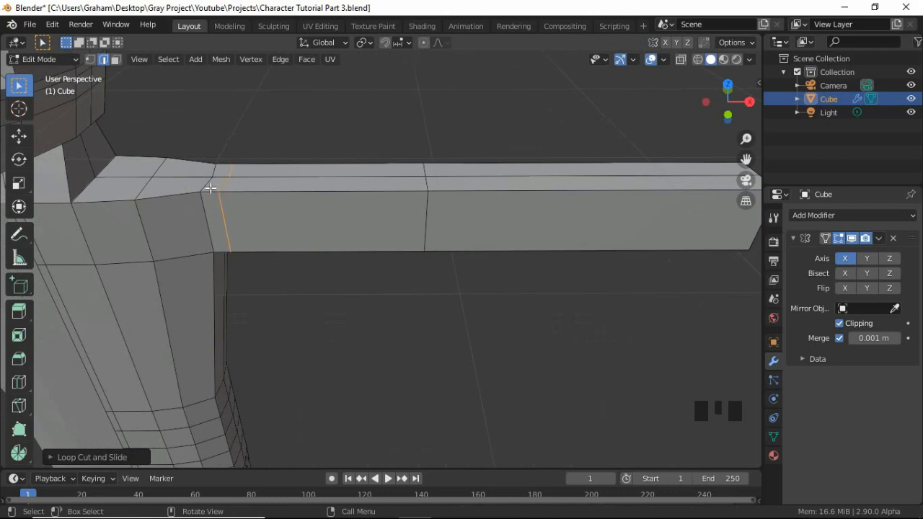
Add a loop cut between the two shoulder loops and one close on each side of the elbow loop
key(ctrl+r)
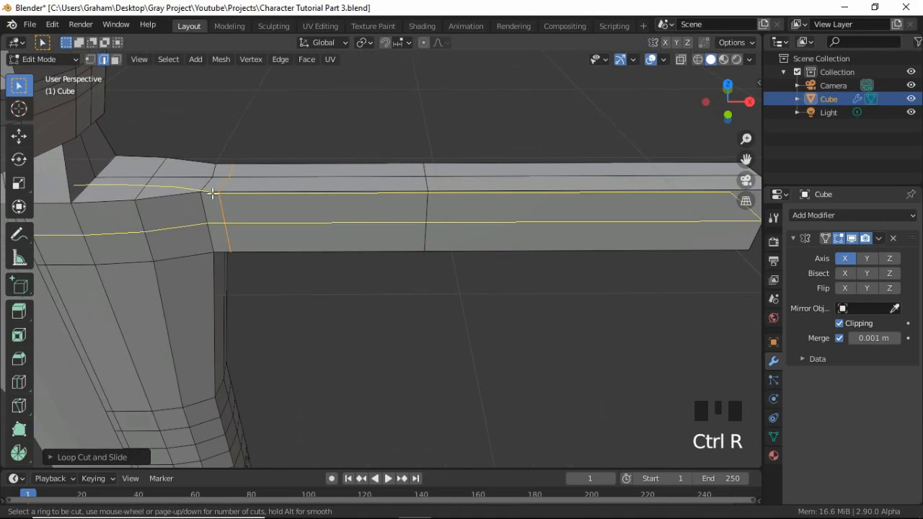
click(587, 209)
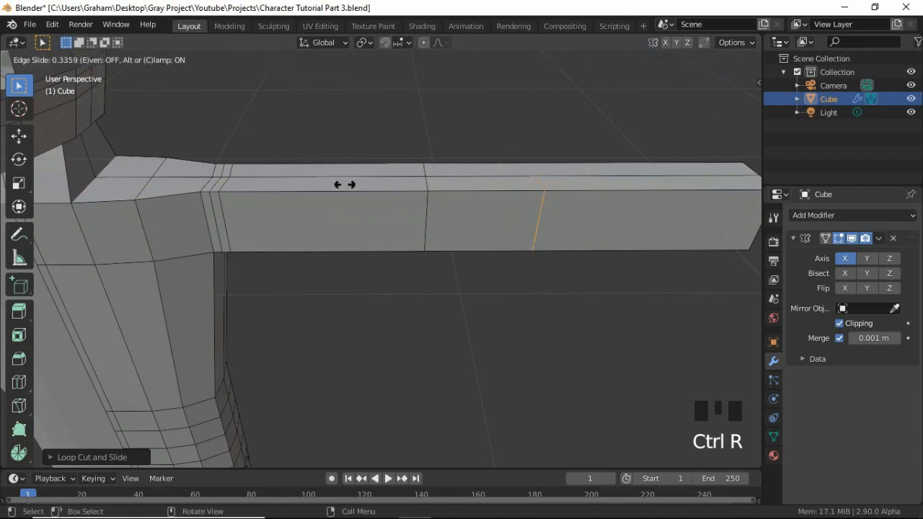
click(274, 183)
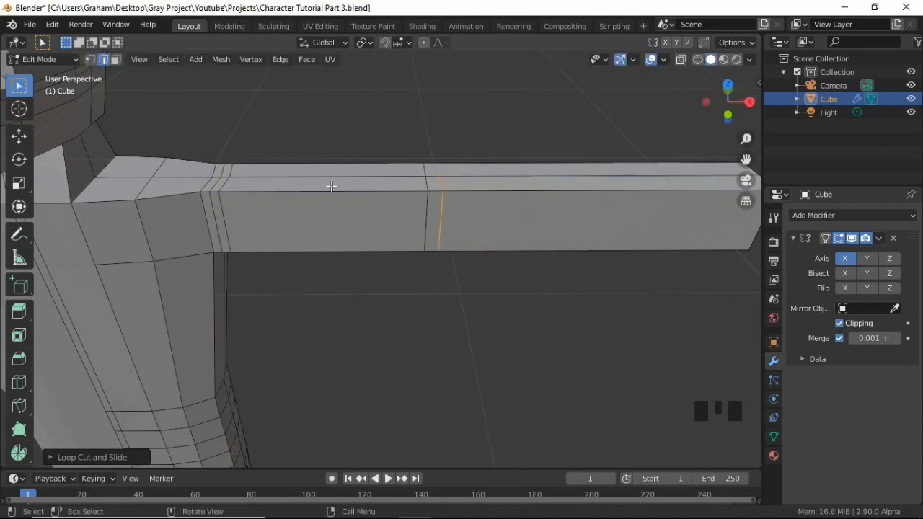
key(ctrl+r)
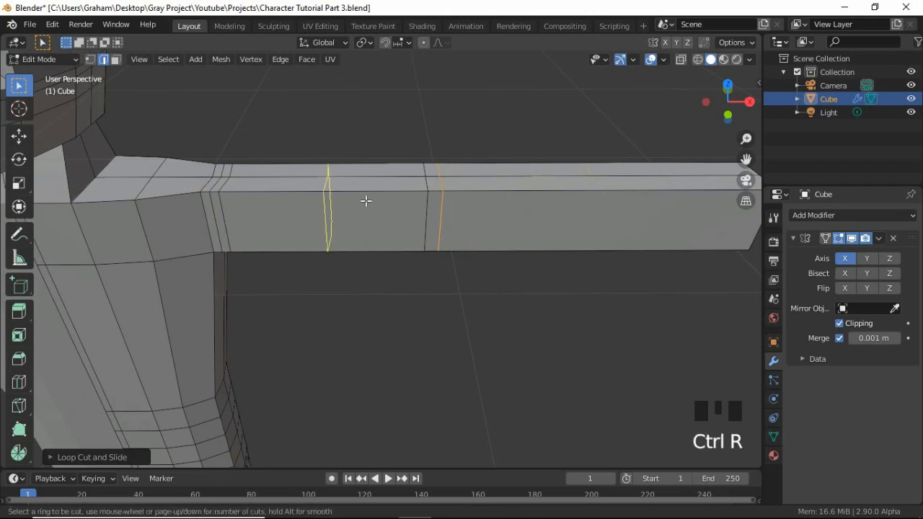
click(365, 201)
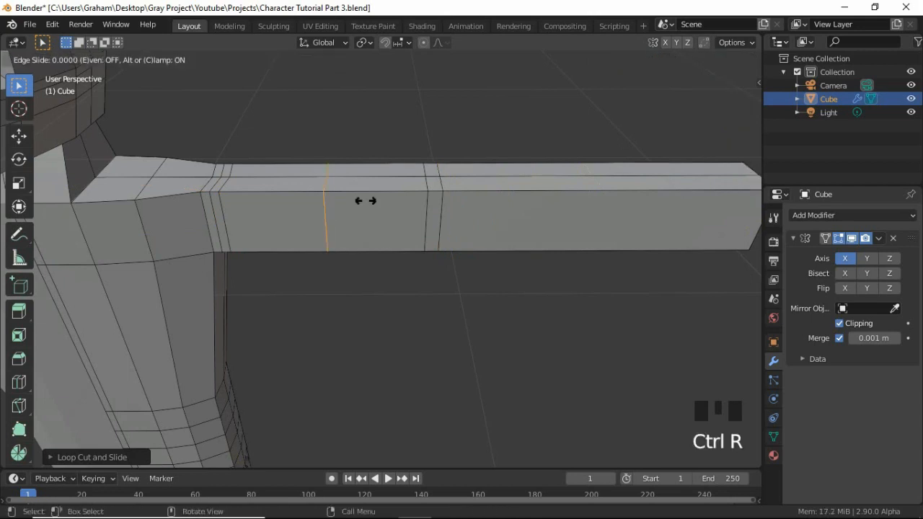
click(454, 211)
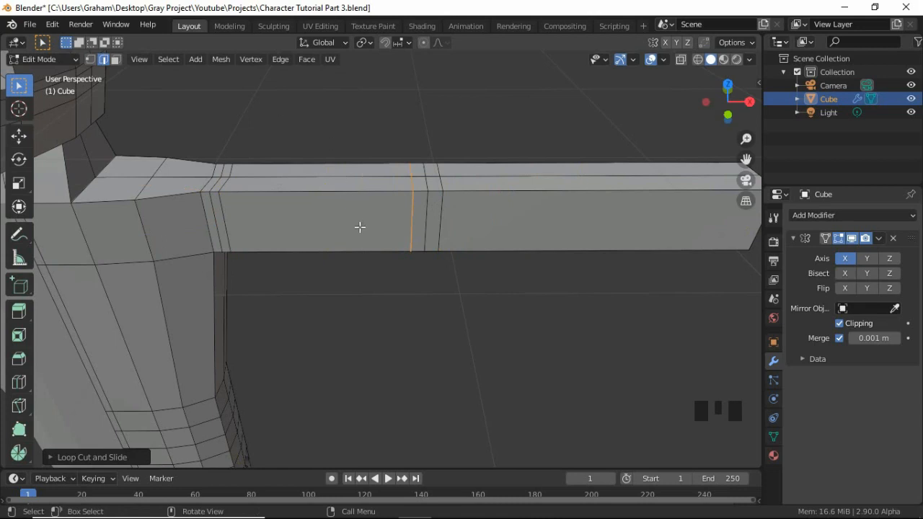
Move the front face of the upper arm slightly inward along Y
key(3)
click(329, 211)
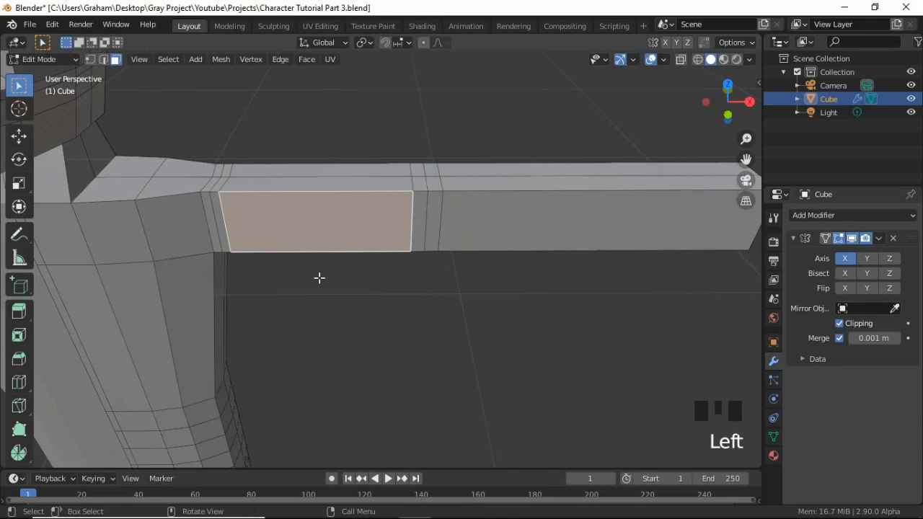
key(g)
key(y)
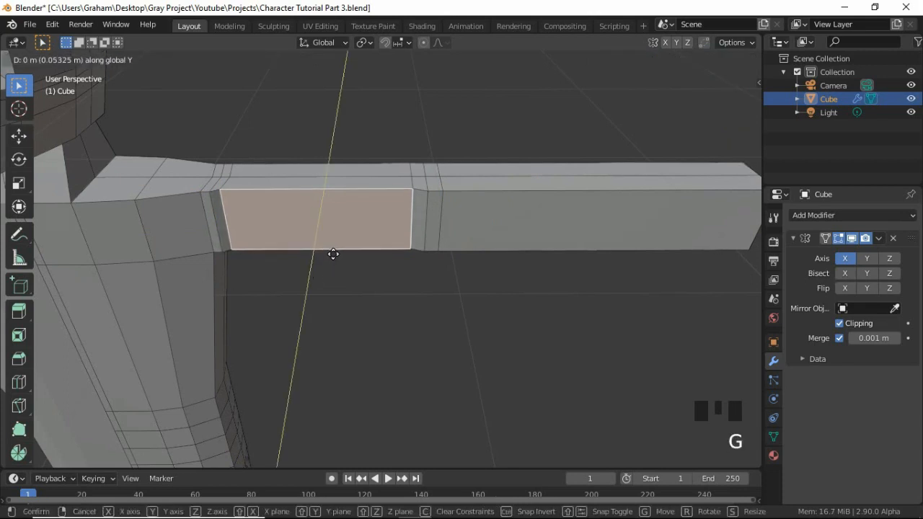
click(331, 272)
Raise the two underside faces of the upper arm about 0.04 m along Z
mouse_move(331, 272)
middle_down()
mouse_move(322, 189)
mouse_move(321, 262)
middle_up()
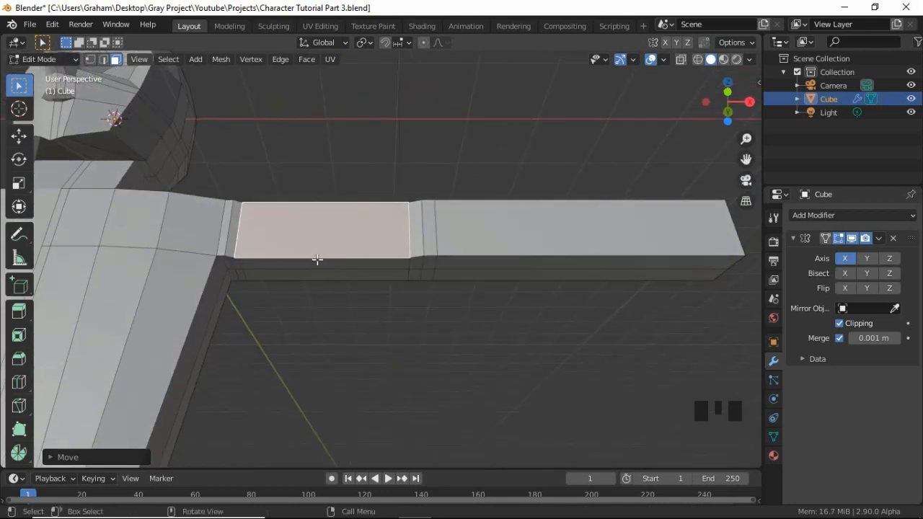
click(318, 263)
shift+click(370, 313)
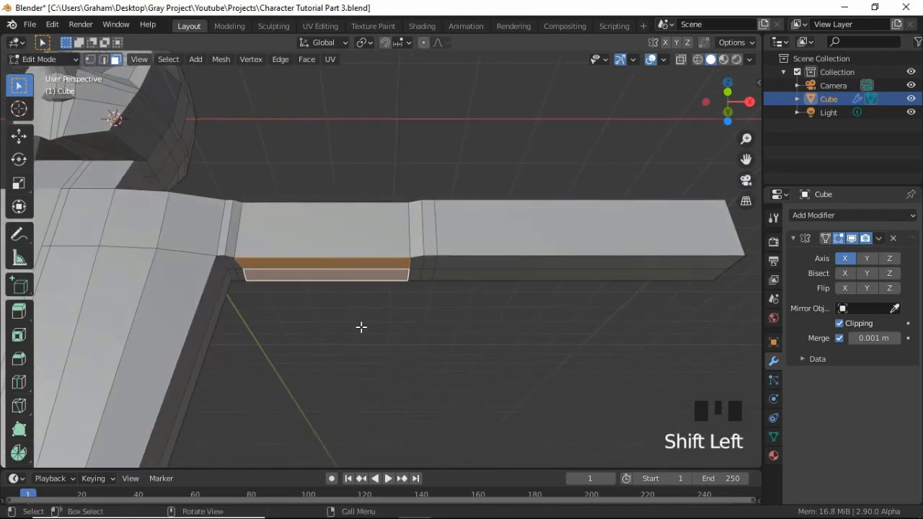
key(g)
key(z)
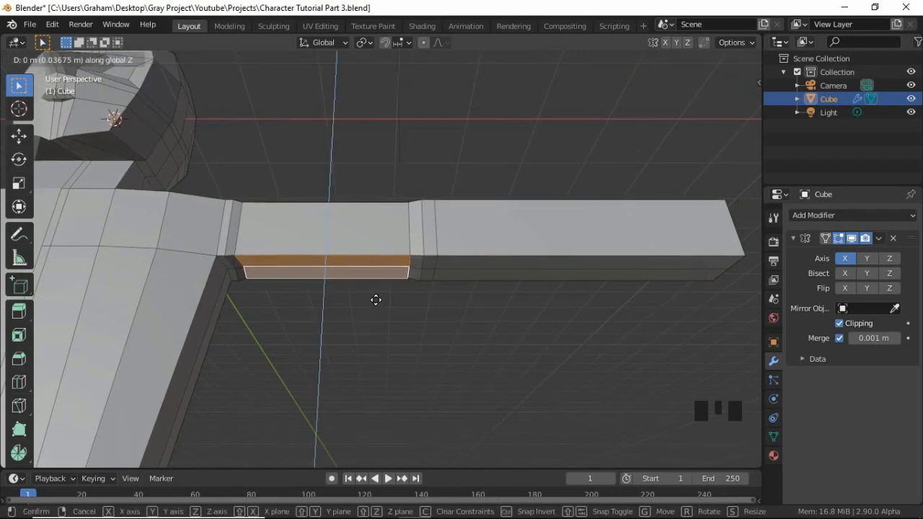
click(377, 294)
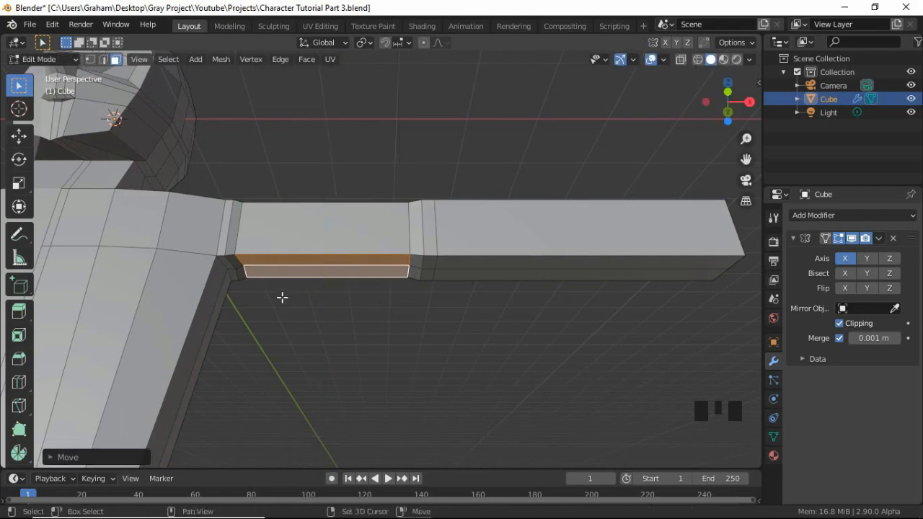
Raise the two underside edges of the middle shoulder loop slightly along Z to smooth the transition
key(2)
click(230, 264)
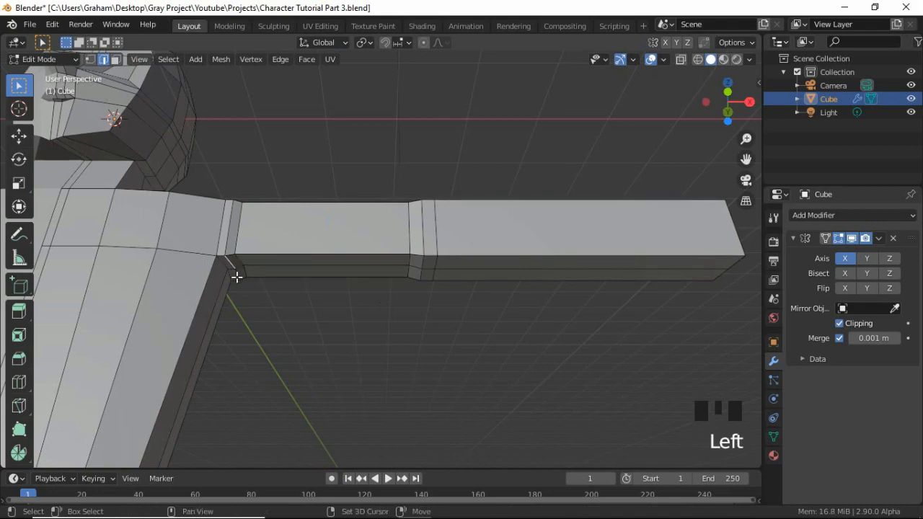
shift+click(238, 274)
key(g)
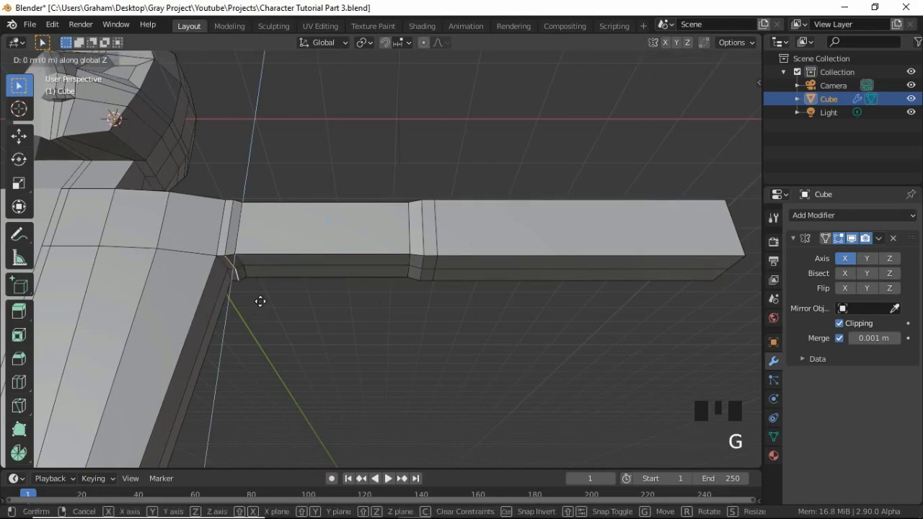
key(z)
click(260, 295)
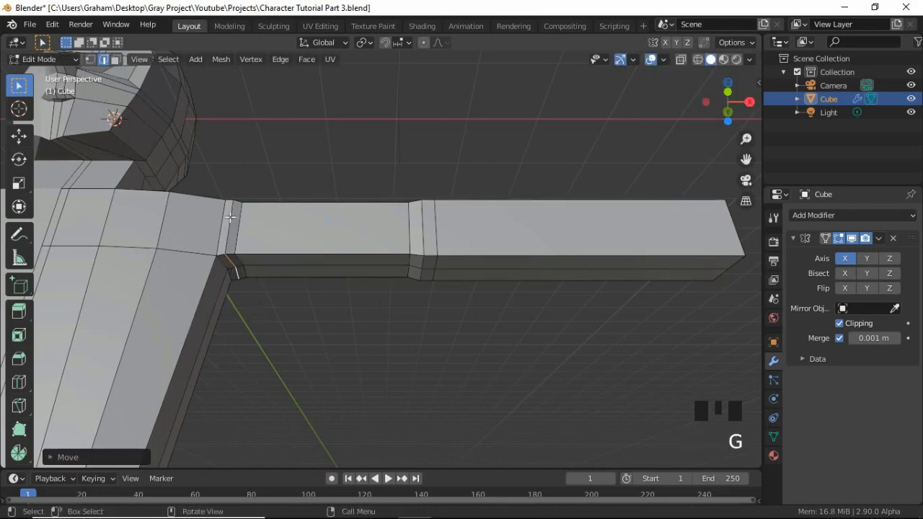
Move the front edge of the middle shoulder loop about 0.03 m inward along Y
click(270, 270)
middle_drag(301, 289, 322, 288)
key(g)
key(y)
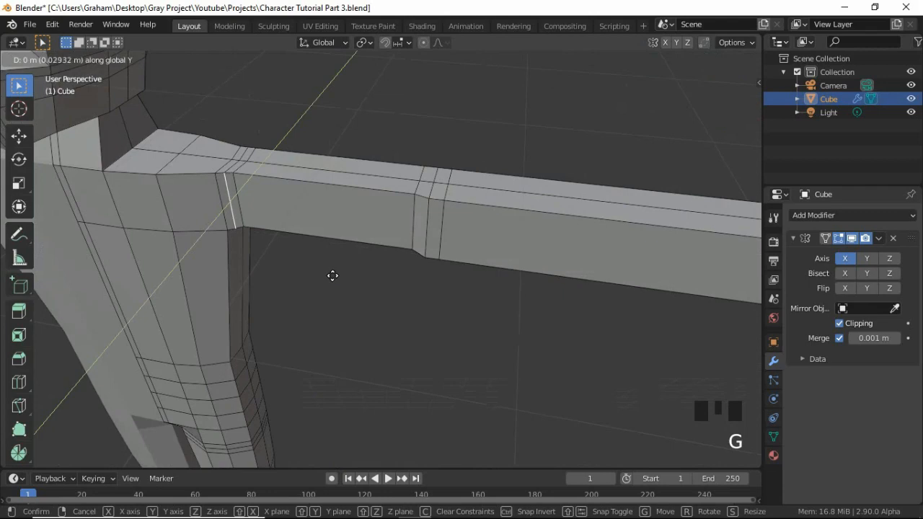
click(332, 276)
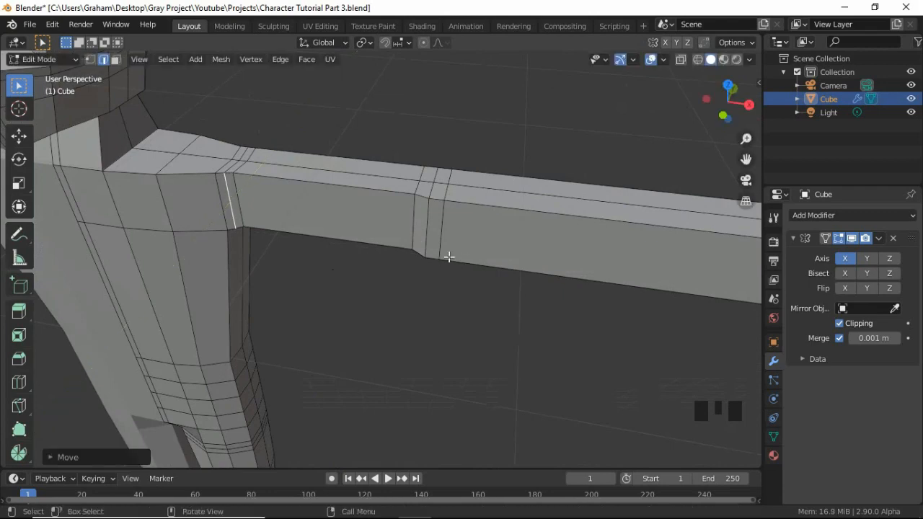
Lower the two top faces of the upper arm about 0.015 m along Z
middle_drag(449, 257, 389, 272)
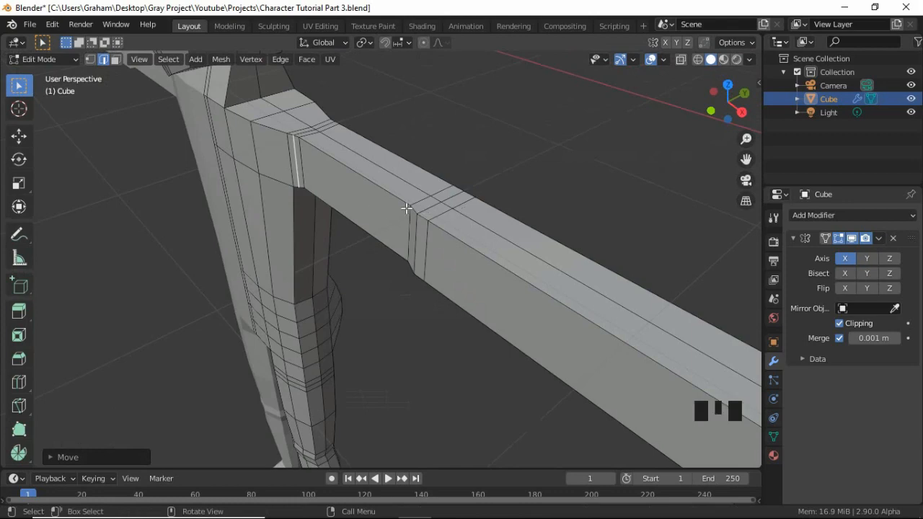
middle_drag(407, 209, 358, 241)
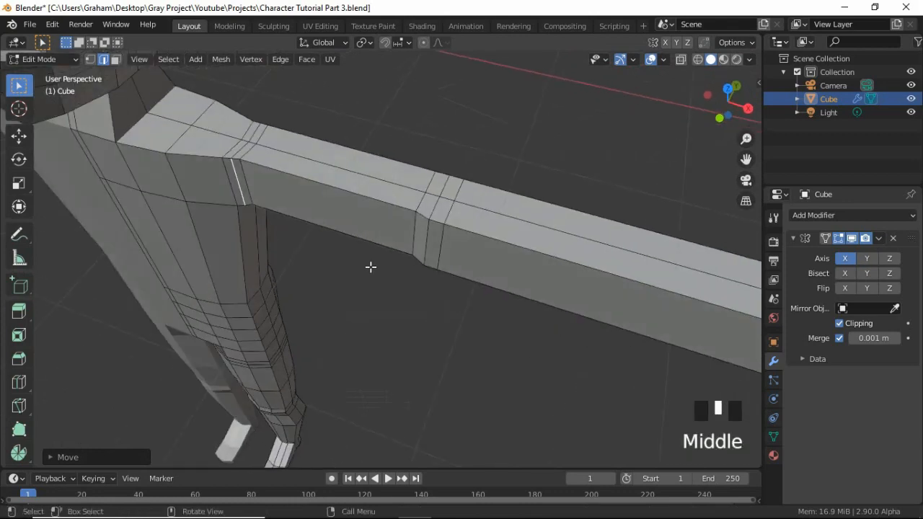
key(3)
click(382, 195)
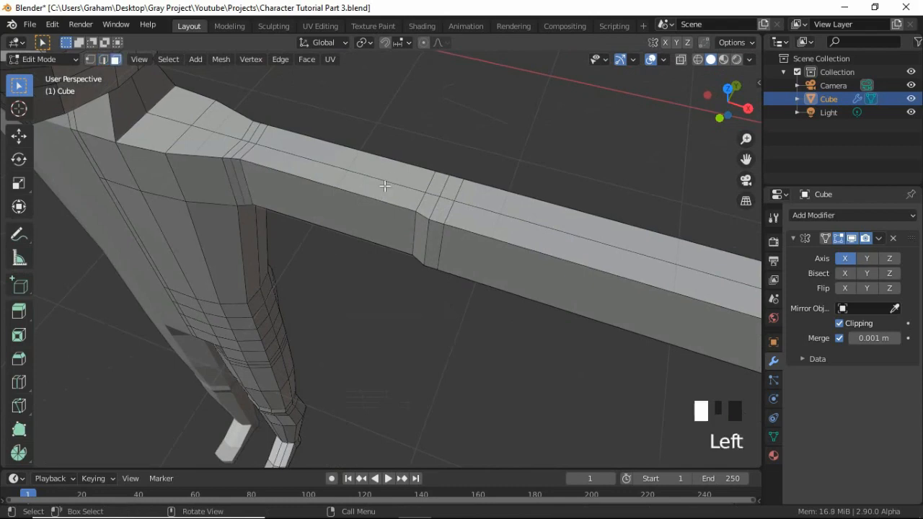
shift+click(389, 171)
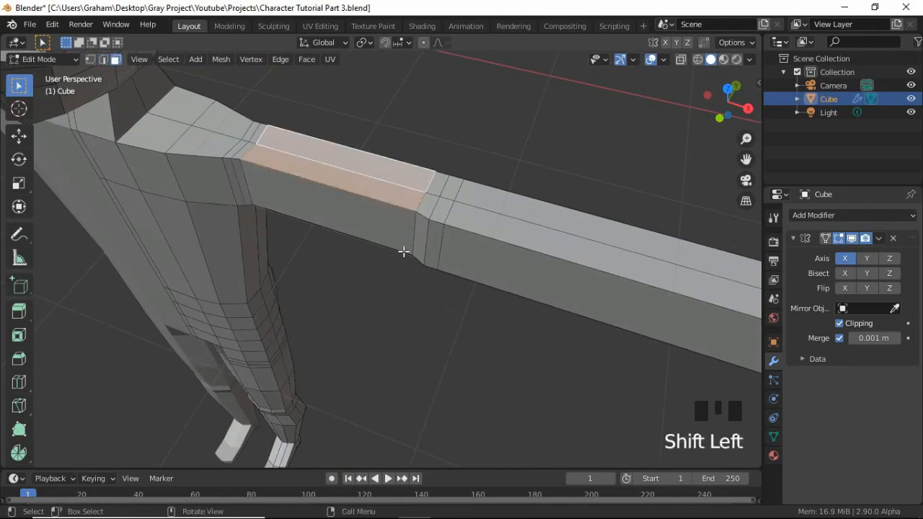
key(KP_1)
key(g)
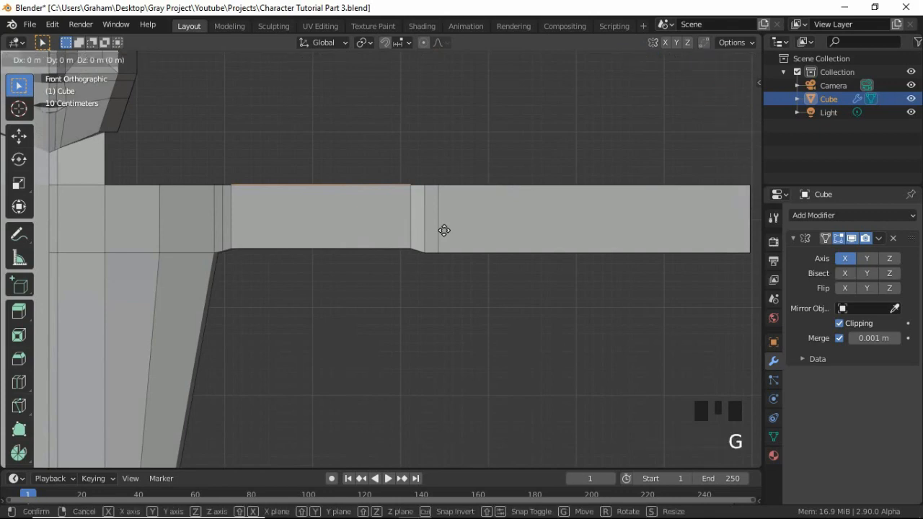
key(z)
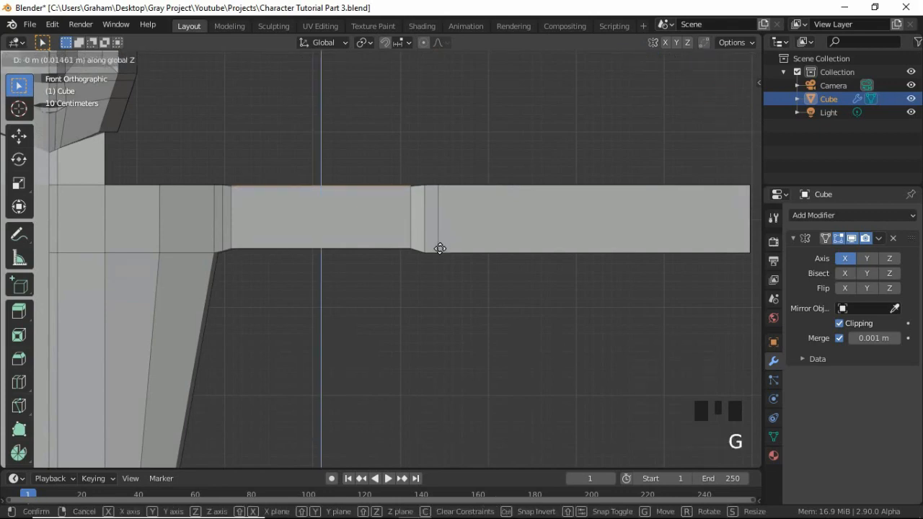
click(440, 250)
Taper the forearm by scaling its two end faces down uniformly and then further along Z
scroll(467, 177, down, 2)
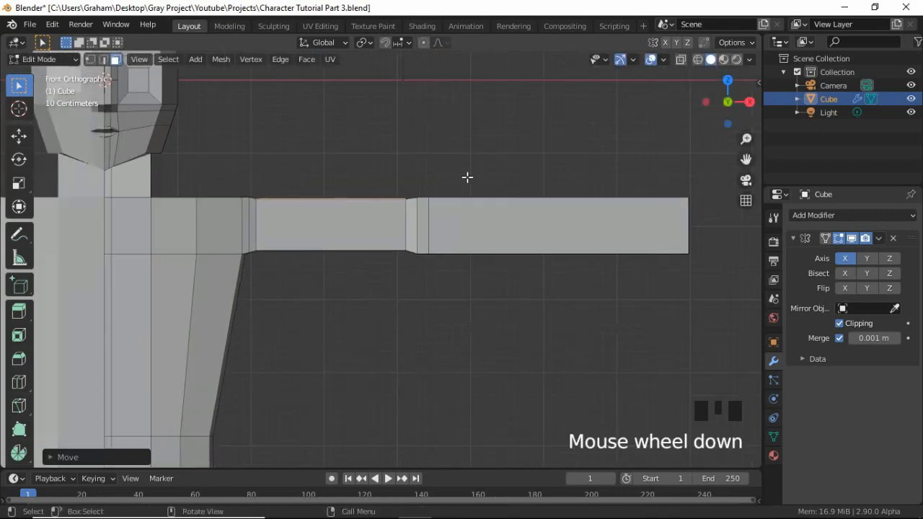
middle_drag(510, 207, 466, 237)
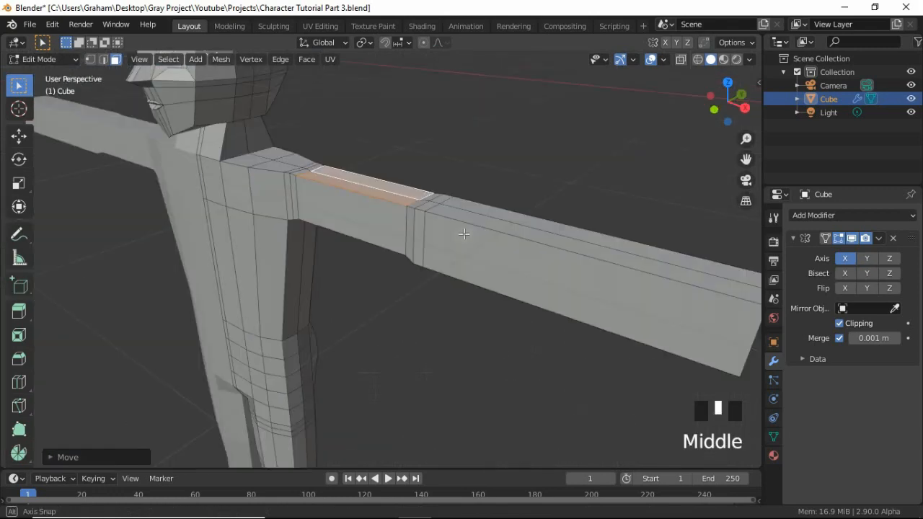
middle_drag(430, 188, 412, 231)
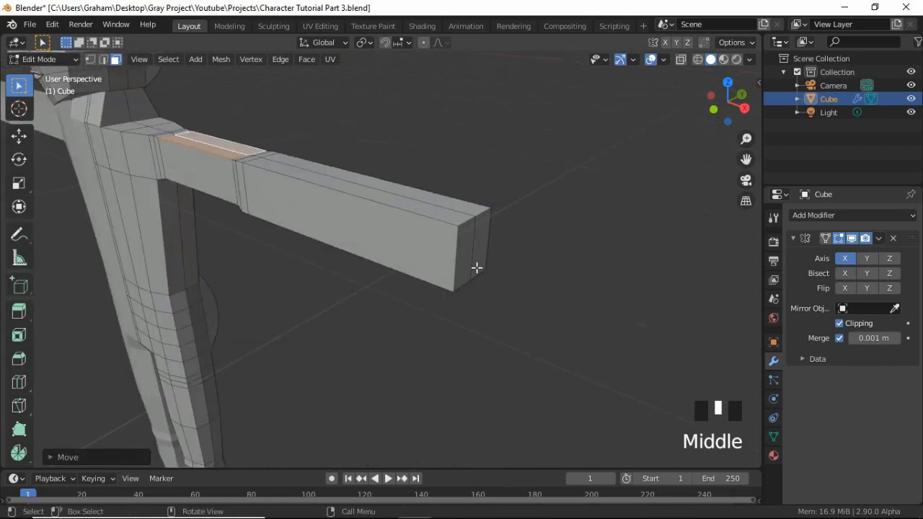
click(478, 243)
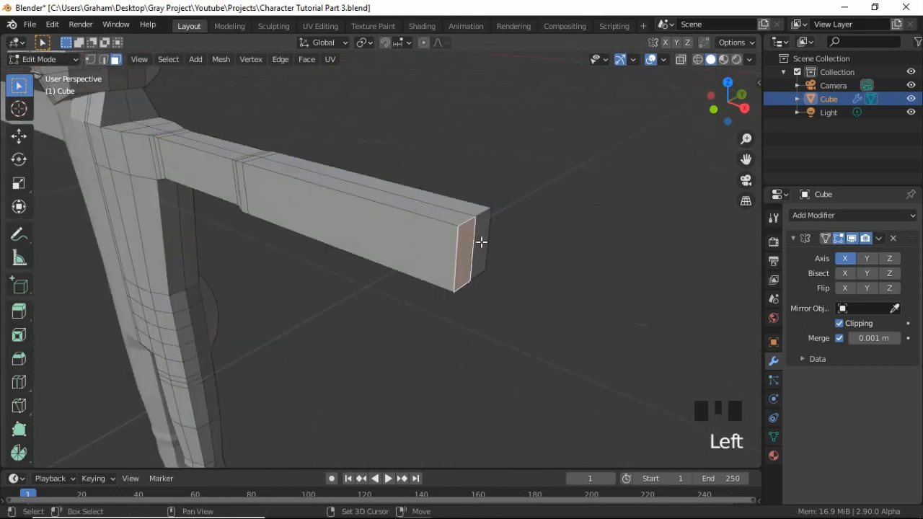
shift+click(481, 243)
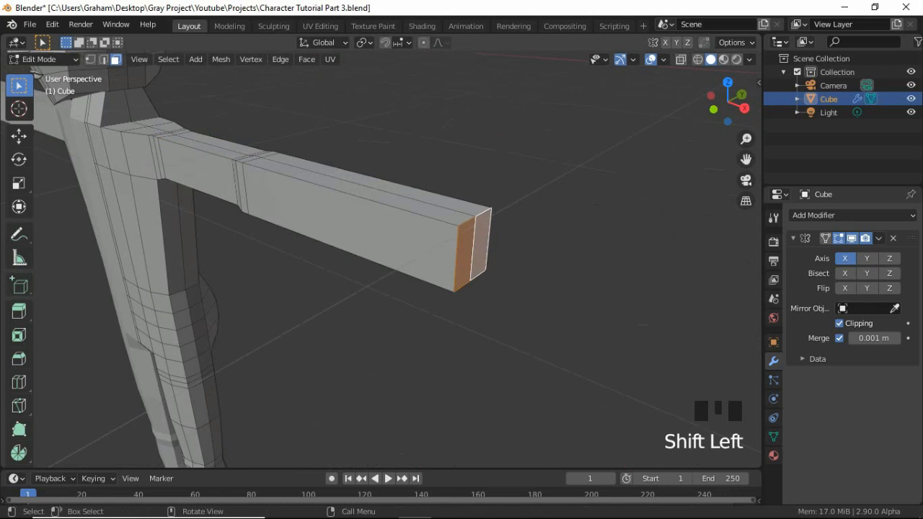
key(s)
click(611, 295)
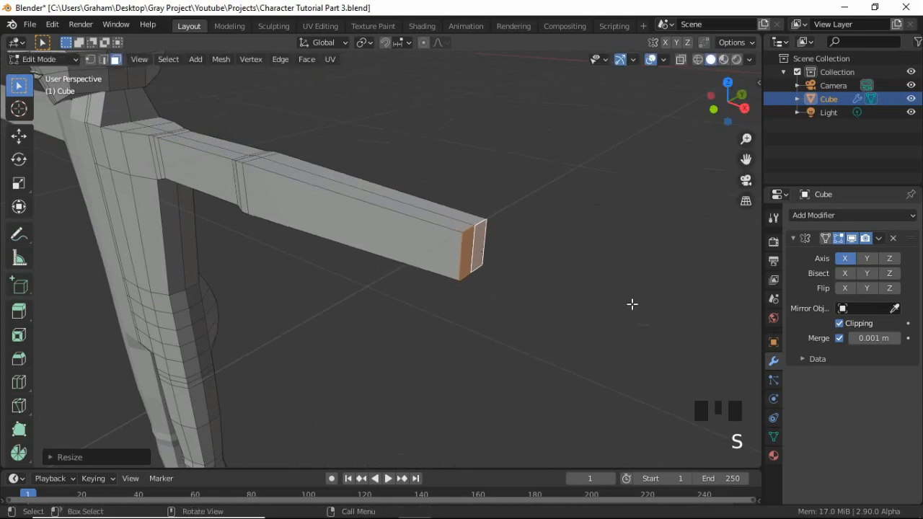
key(s)
key(z)
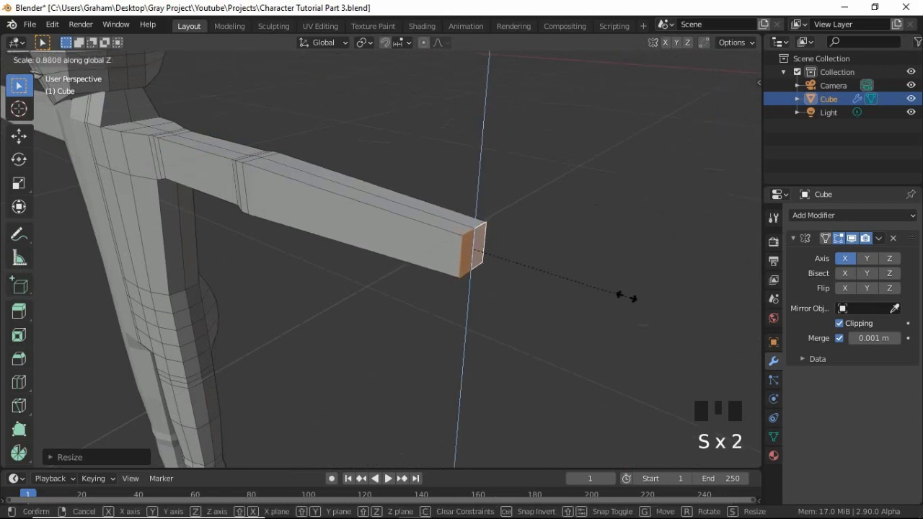
click(587, 274)
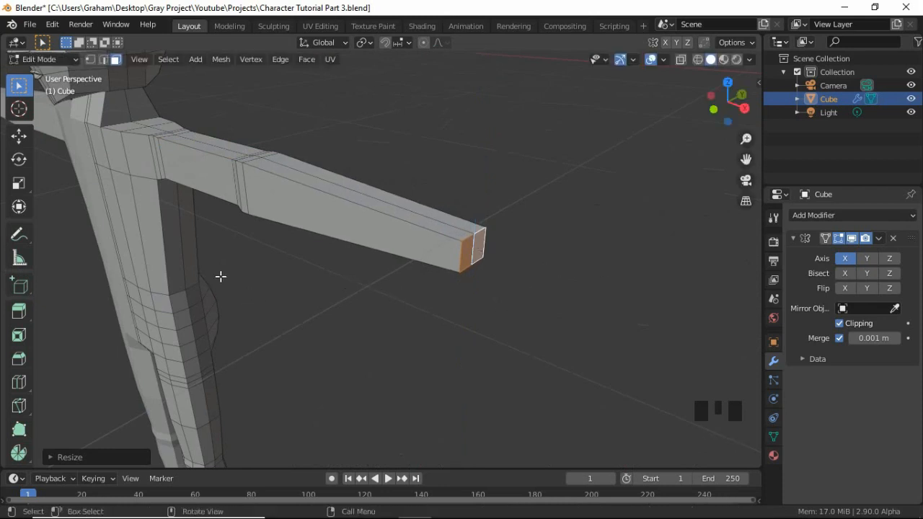
Extrude the two wrist end faces outward to start the hand and add a centred edge loop across the new section
key(KP_1)
key(e)
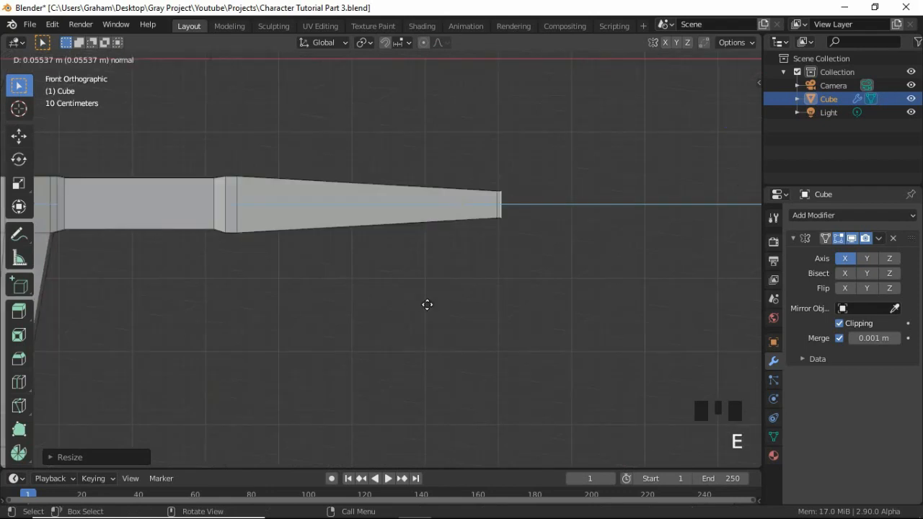
click(474, 313)
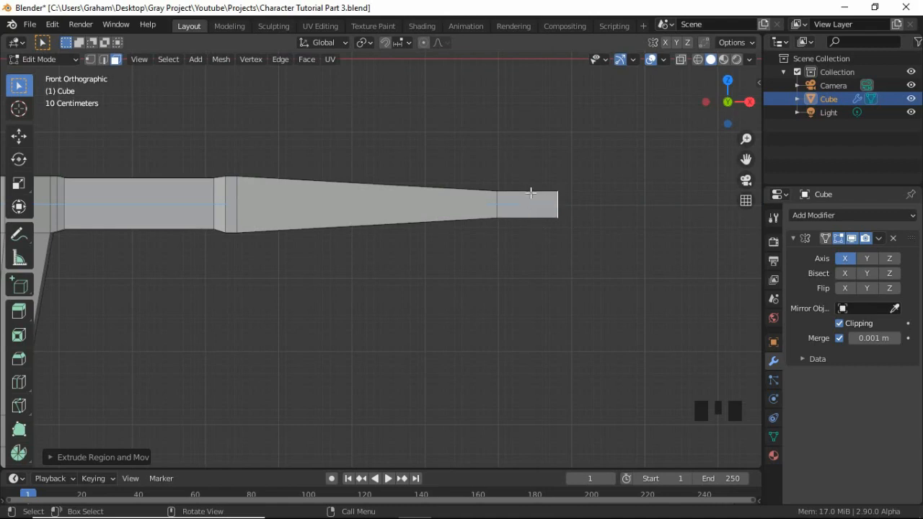
key(ctrl+r)
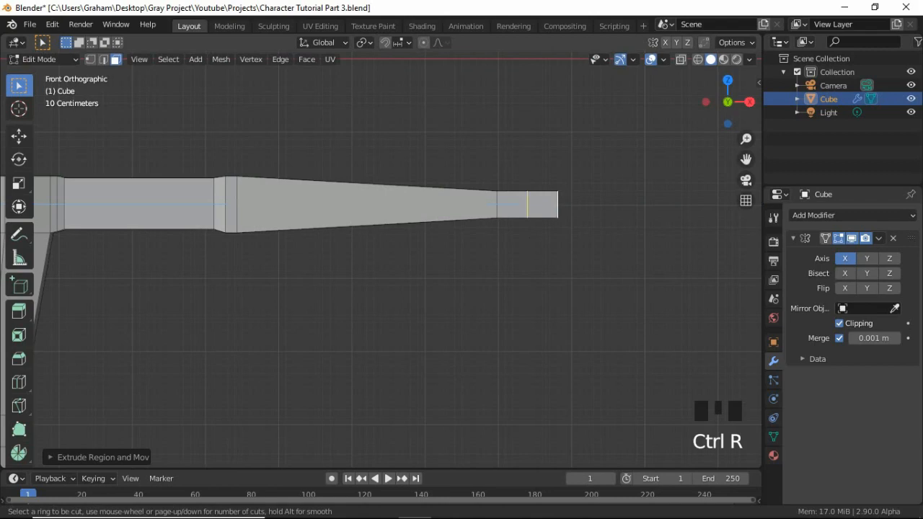
click(530, 195)
right_click(530, 195)
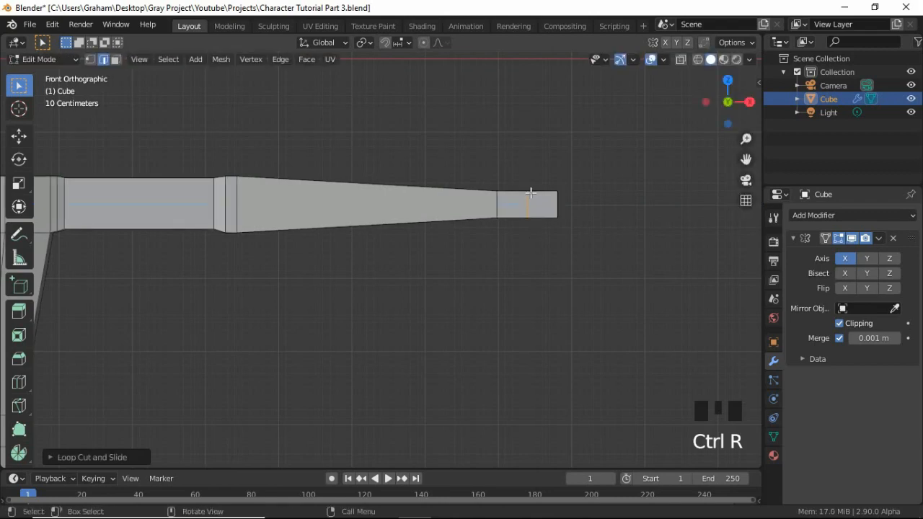
Add two edge loops to the forearm, one slid close to the wrist and one between it and the wrist edge
key(ctrl+r)
click(478, 202)
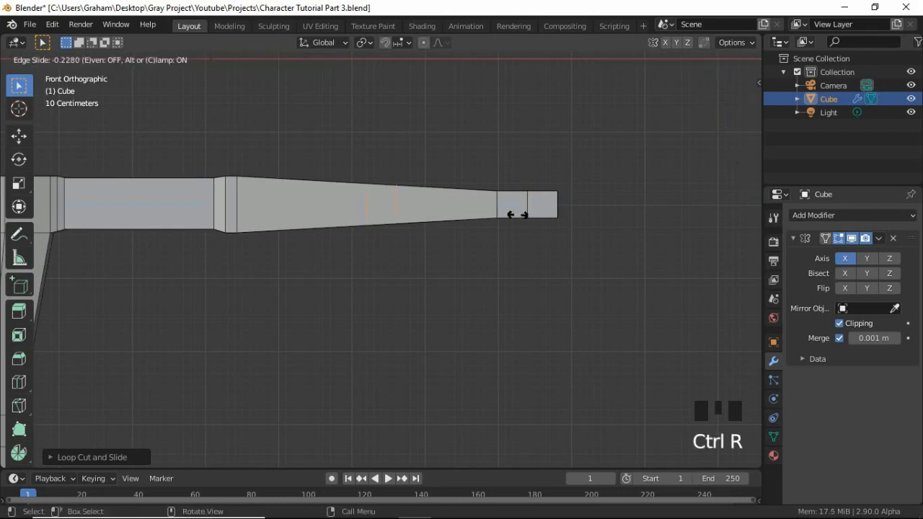
click(582, 227)
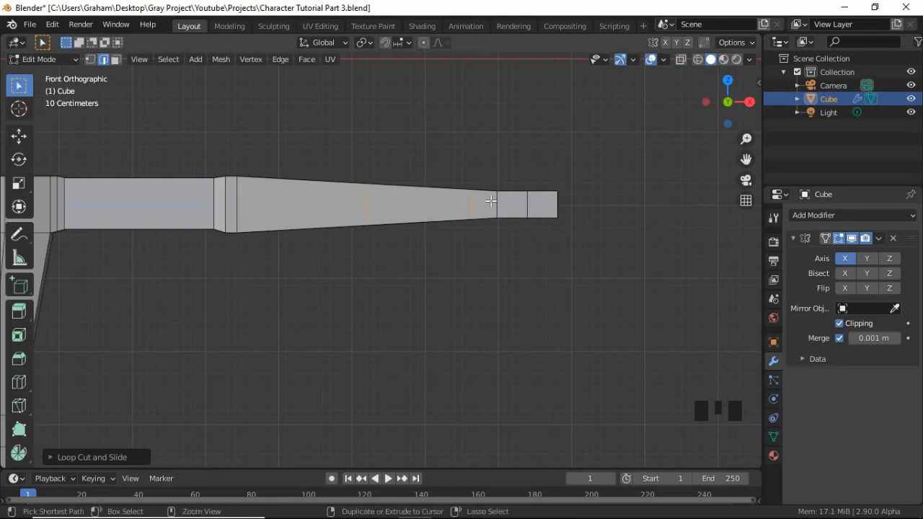
key(ctrl+r)
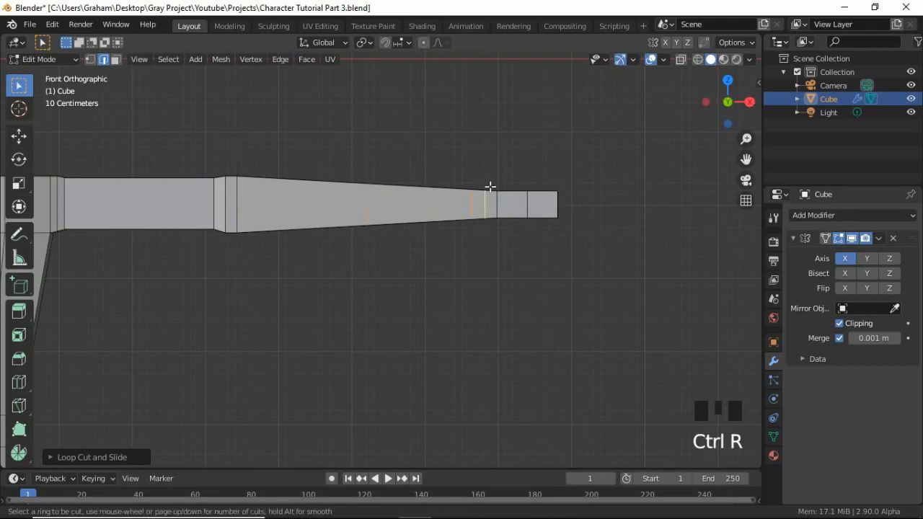
click(490, 186)
click(489, 187)
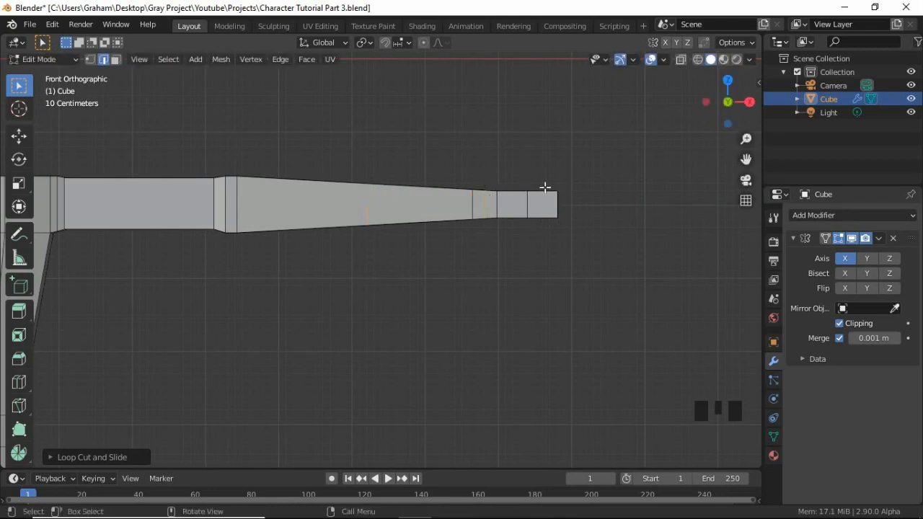
Flatten the hand's two end faces along Z and widen them along Y
middle_drag(566, 172, 466, 200)
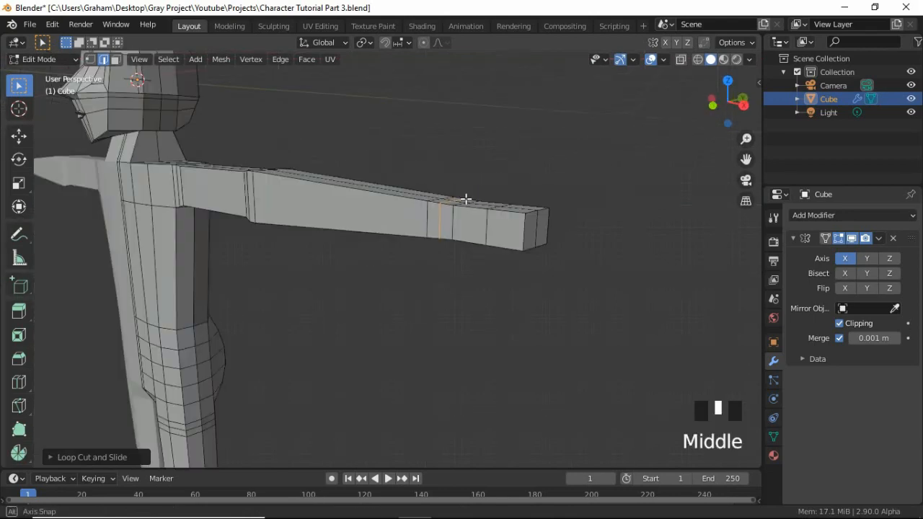
scroll(469, 204, down, 2)
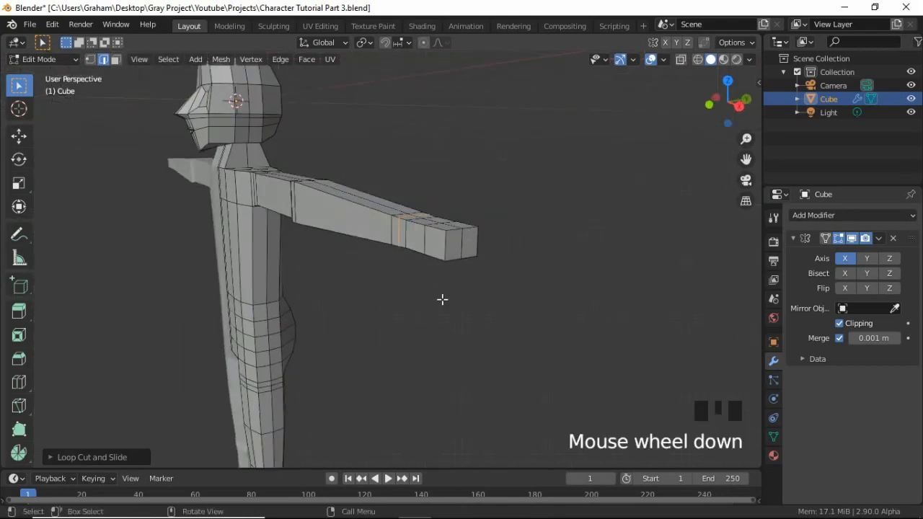
key(3)
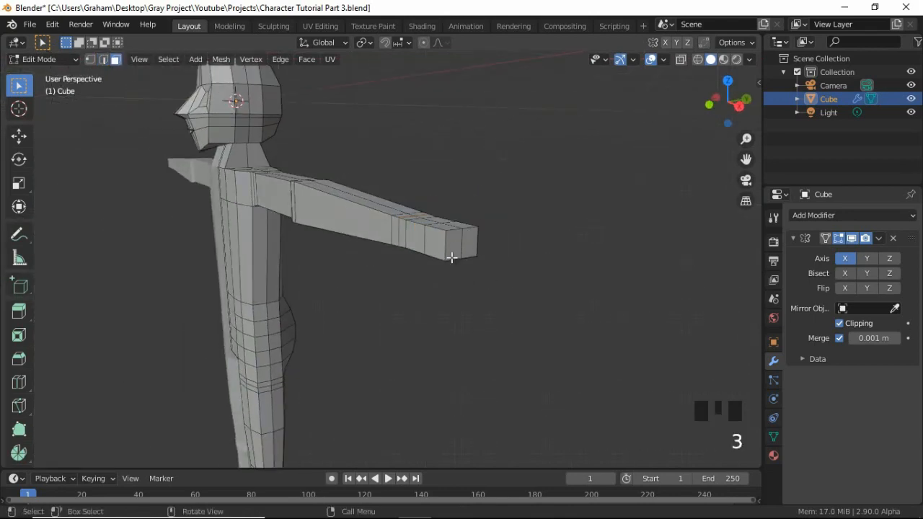
click(454, 247)
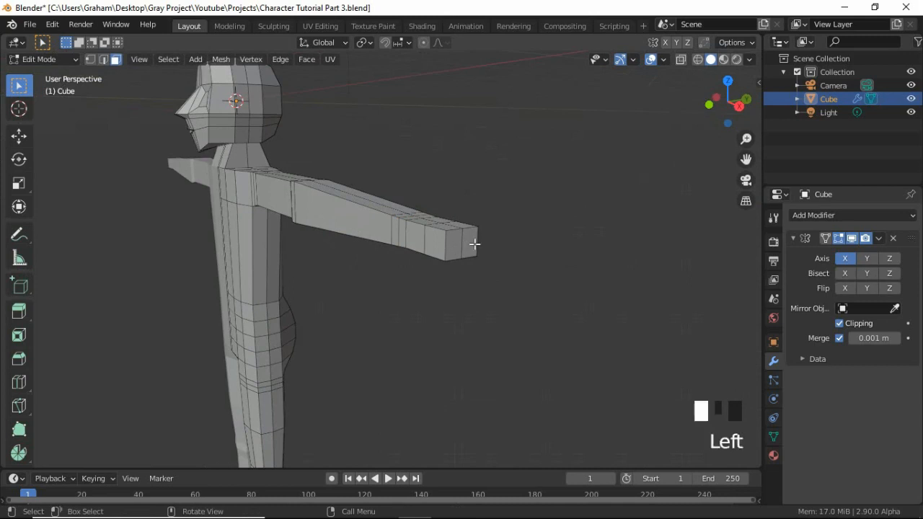
shift+click(471, 243)
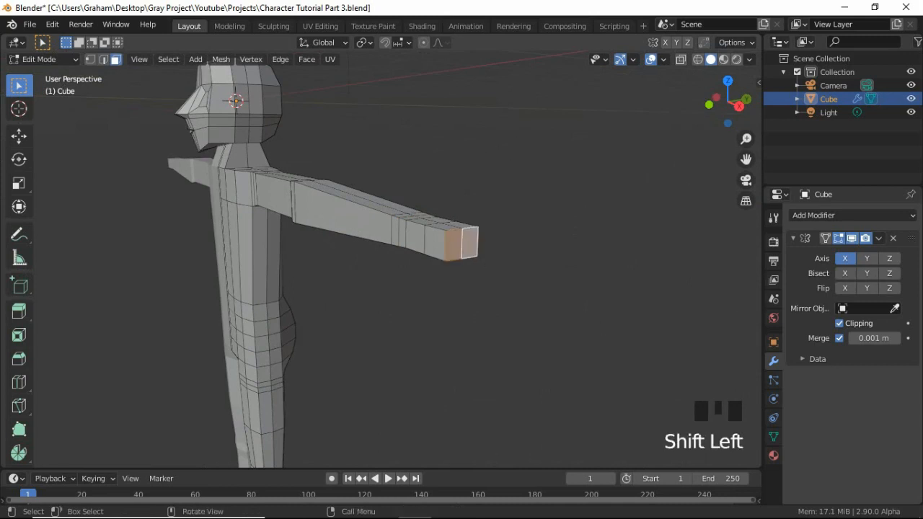
key(s)
key(z)
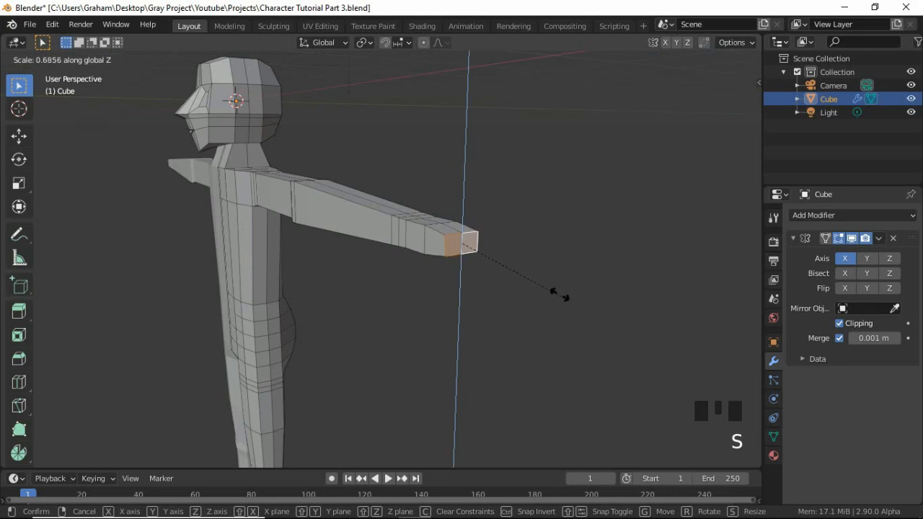
click(547, 283)
key(s)
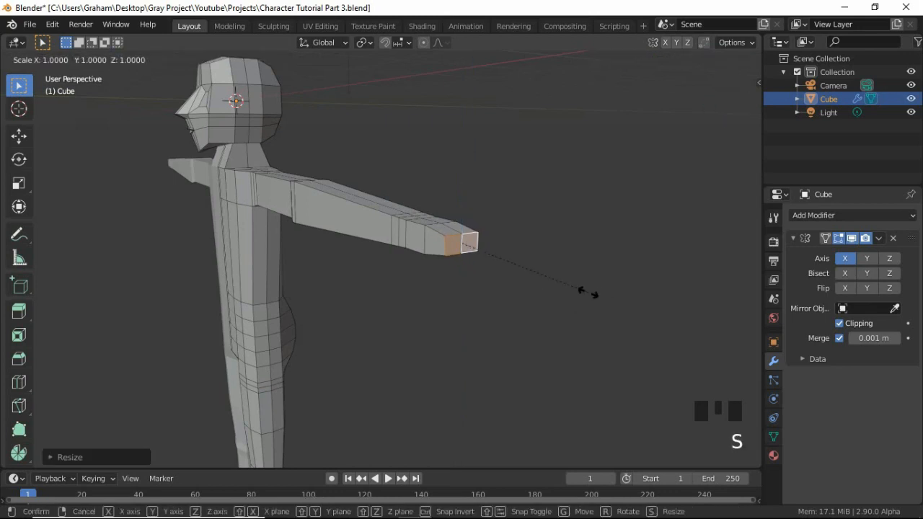
key(y)
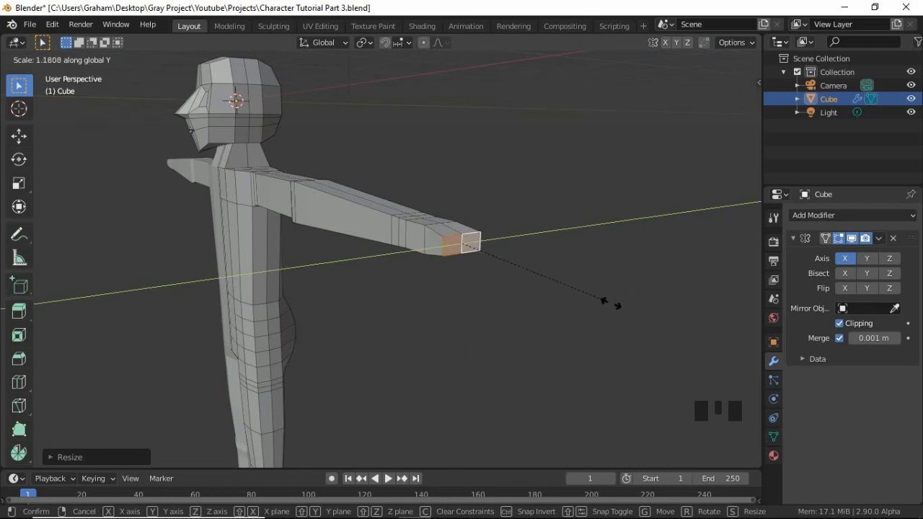
click(628, 314)
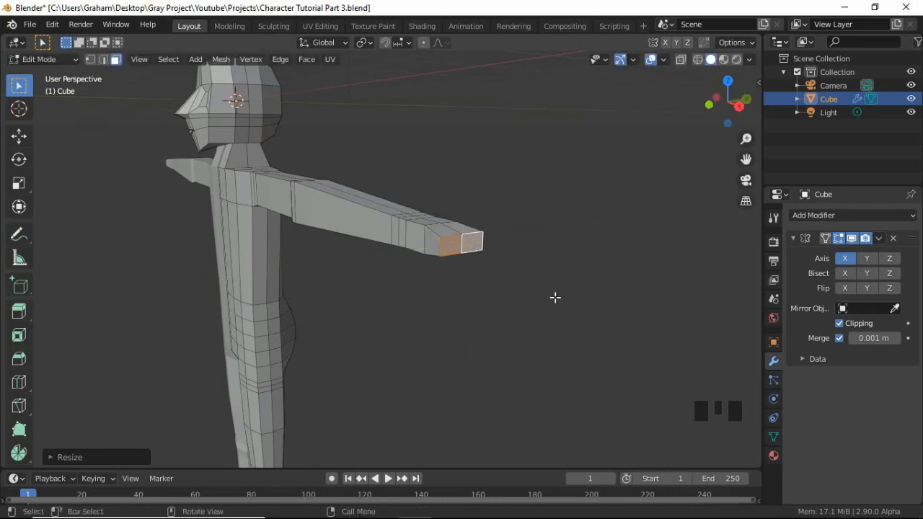
scroll(555, 297, up, 2)
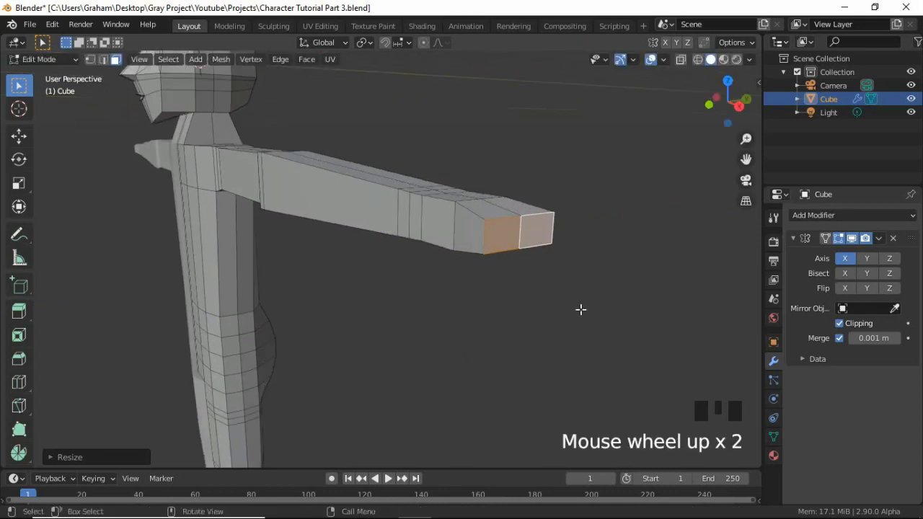
key(s)
key(z)
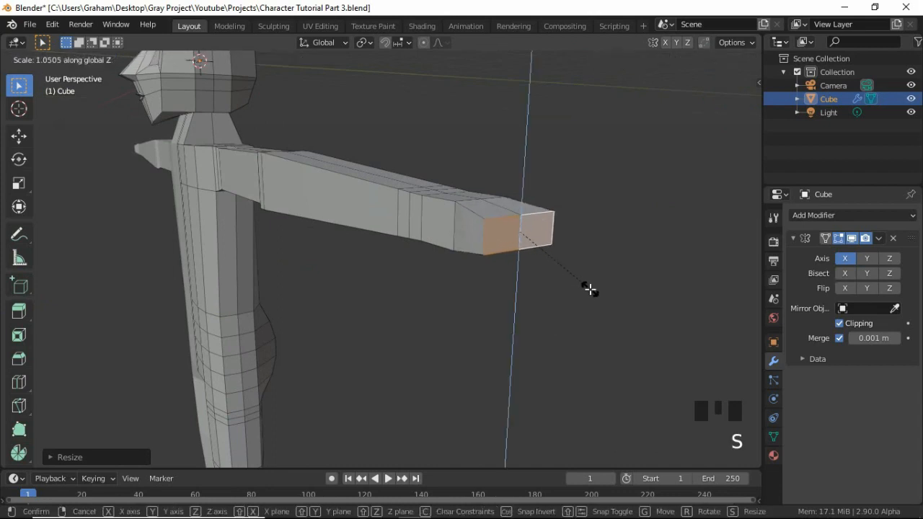
click(591, 289)
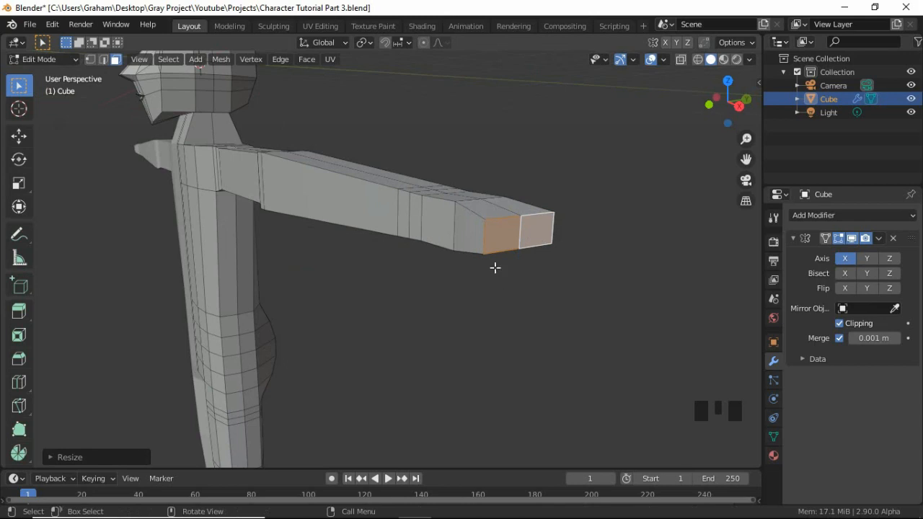
Knife-cut the front end face of the hand vertically through its middle, from upper edge to lower edge
middle_drag(546, 262, 331, 256)
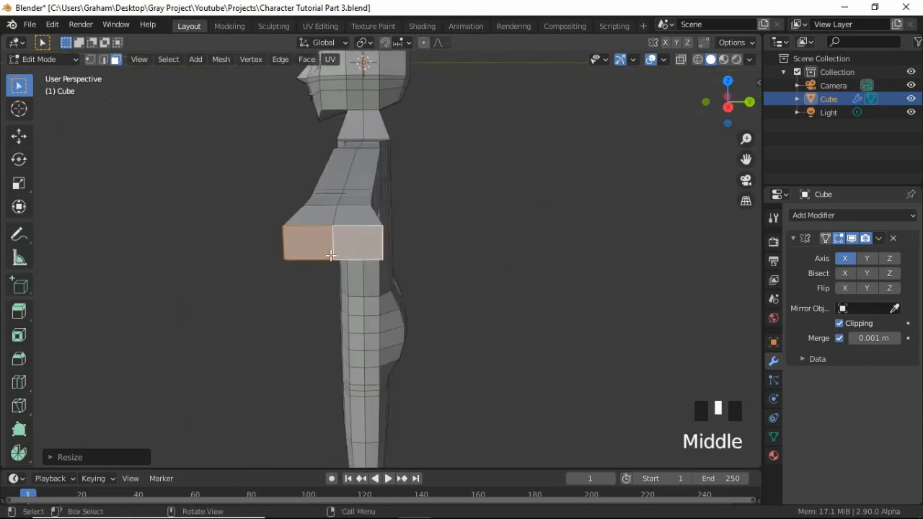
scroll(330, 258, up, 3)
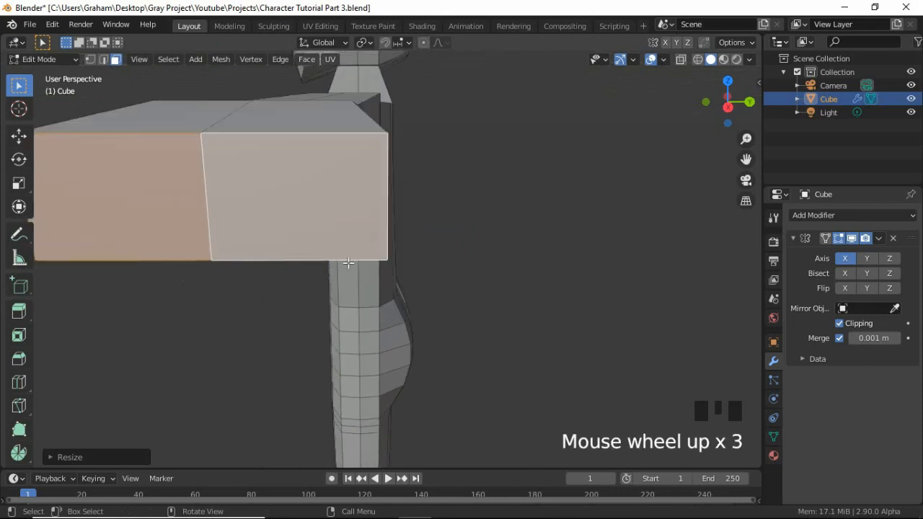
shift+middle_drag(330, 258, 300, 212)
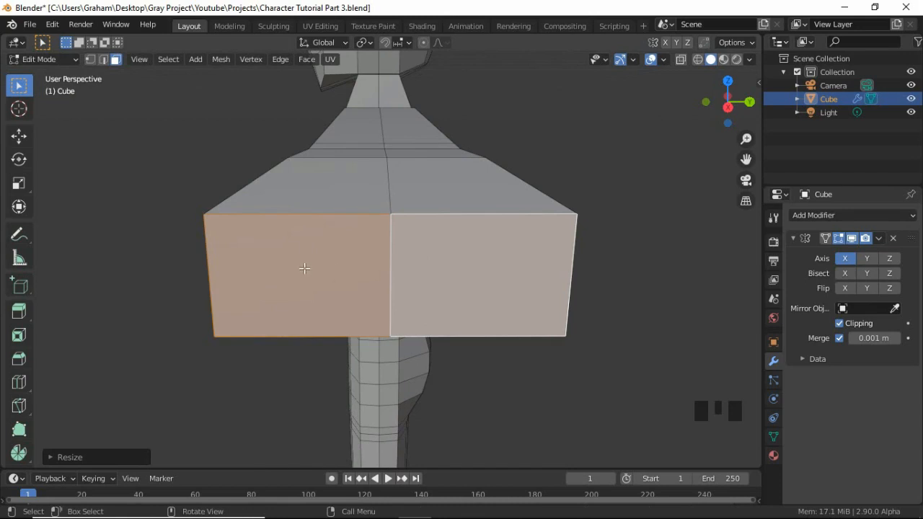
key(k)
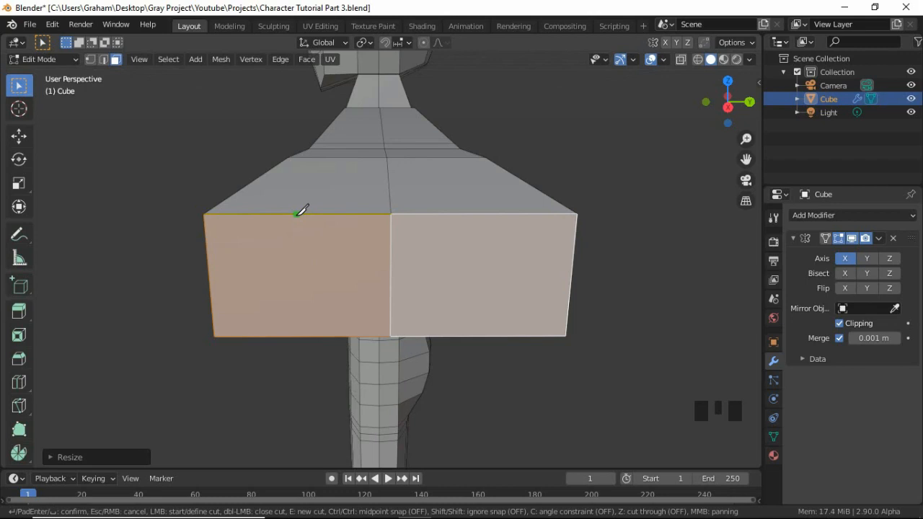
click(296, 213)
click(297, 308)
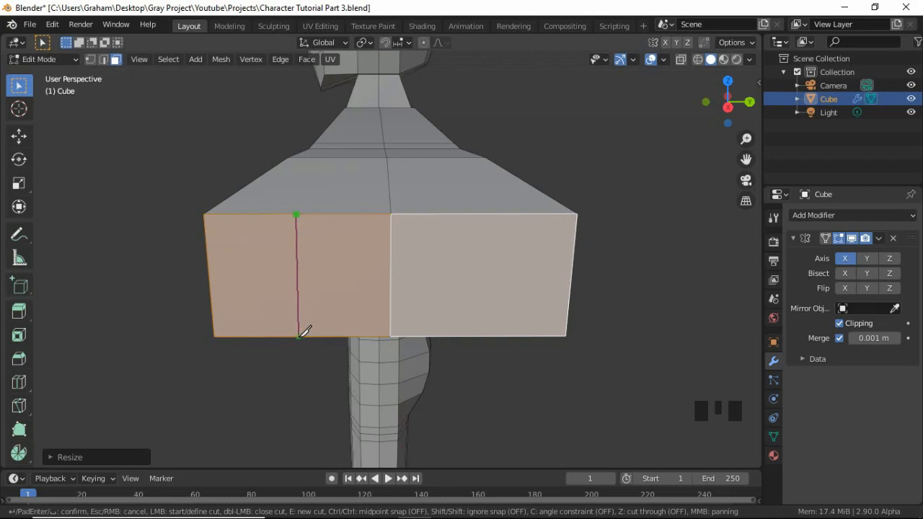
click(298, 336)
key(Return)
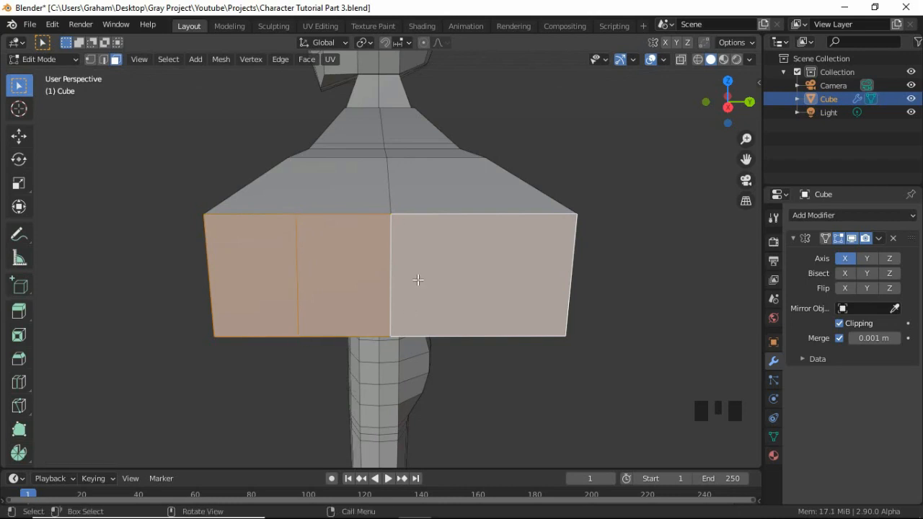
Knife-cut the rear end face of the hand vertically through its middle, from upper edge to lower edge
key(k)
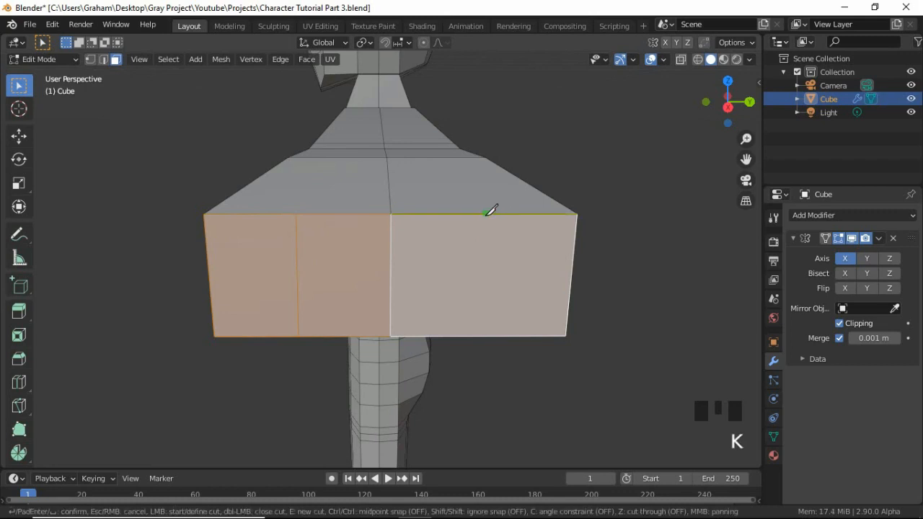
click(481, 214)
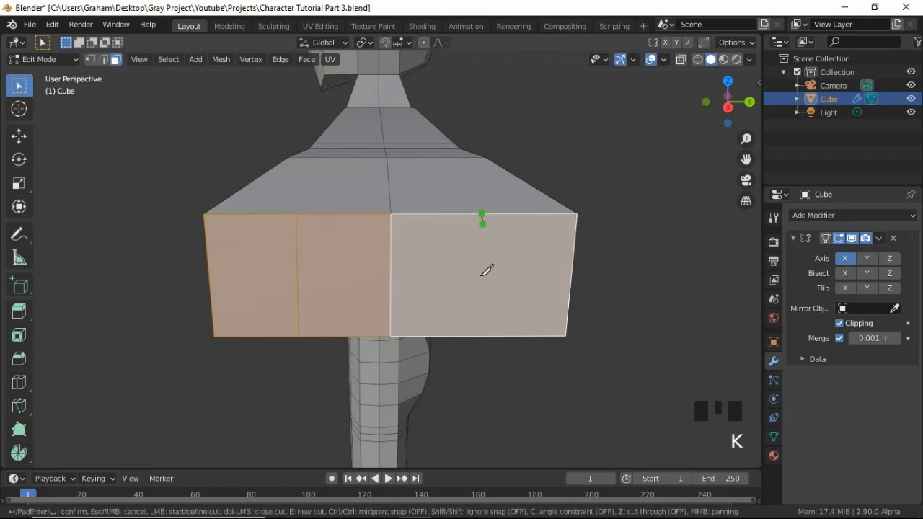
click(477, 336)
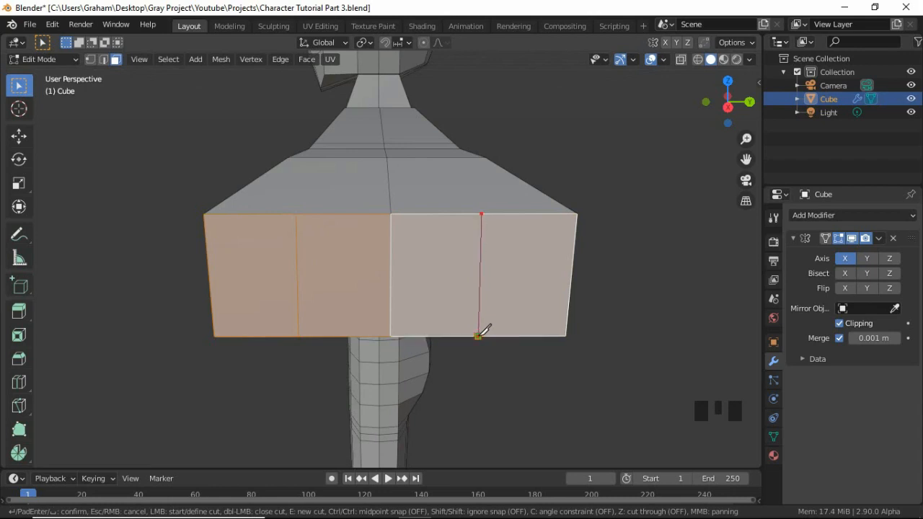
key(Return)
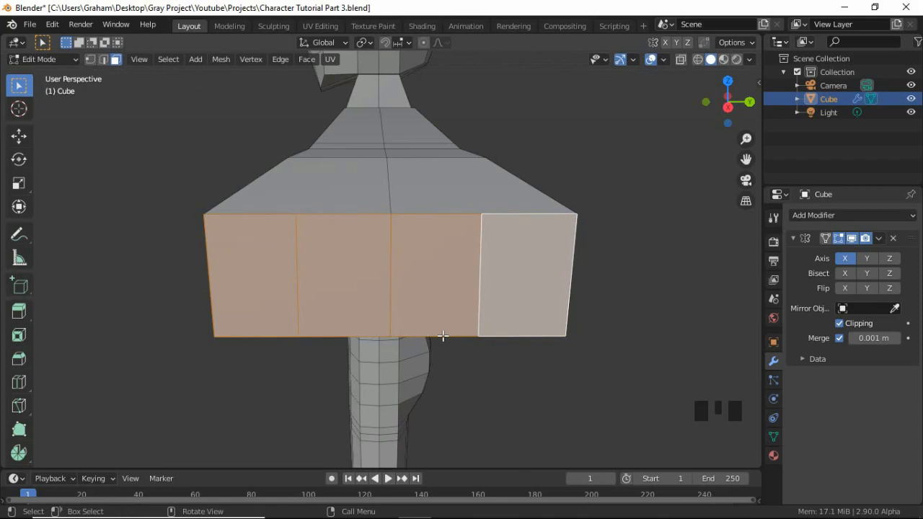
Straighten the vertical cut edge on the front half of the hand's end by scaling it to 0 along Y
key(KP_3)
scroll(413, 218, up, 3)
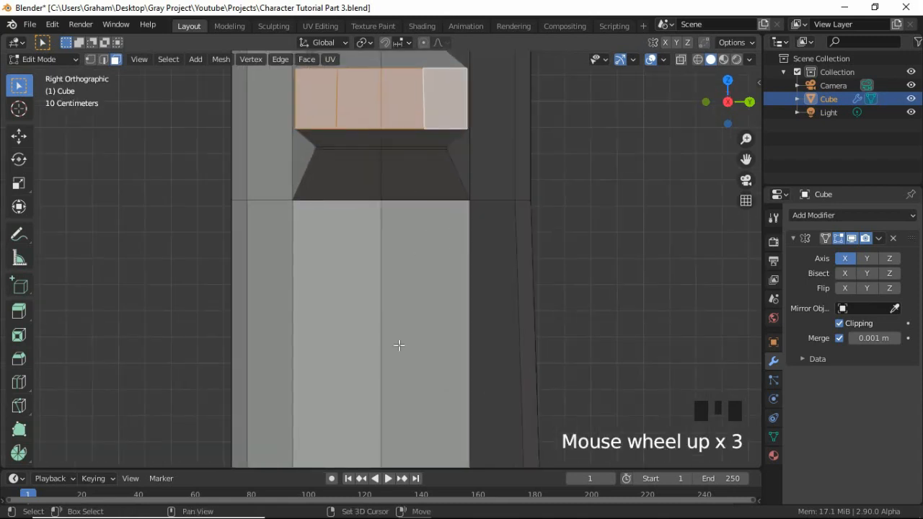
shift+middle_drag(398, 198, 398, 342)
scroll(365, 262, up, 3)
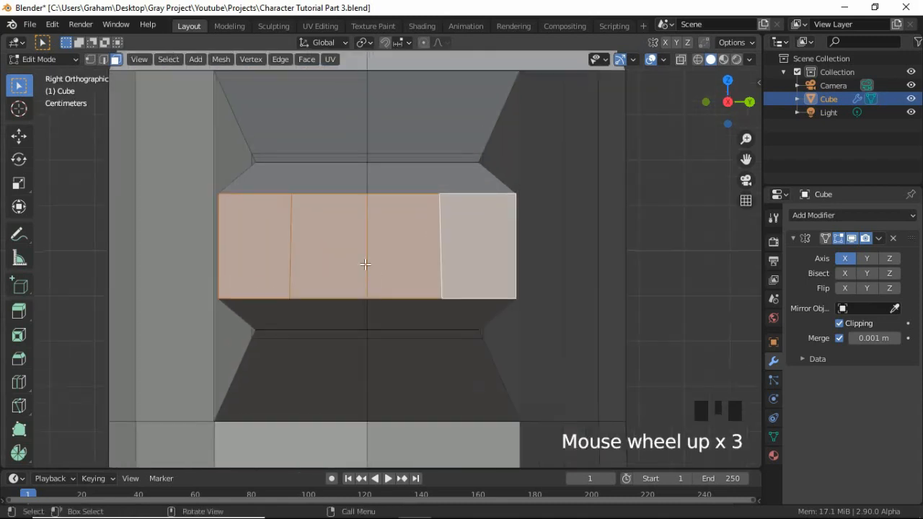
key(2)
click(295, 242)
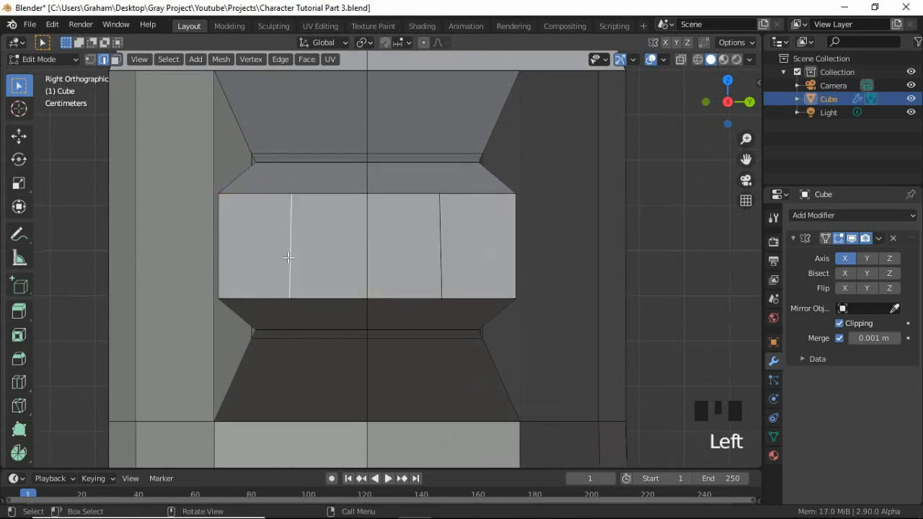
text(sy)
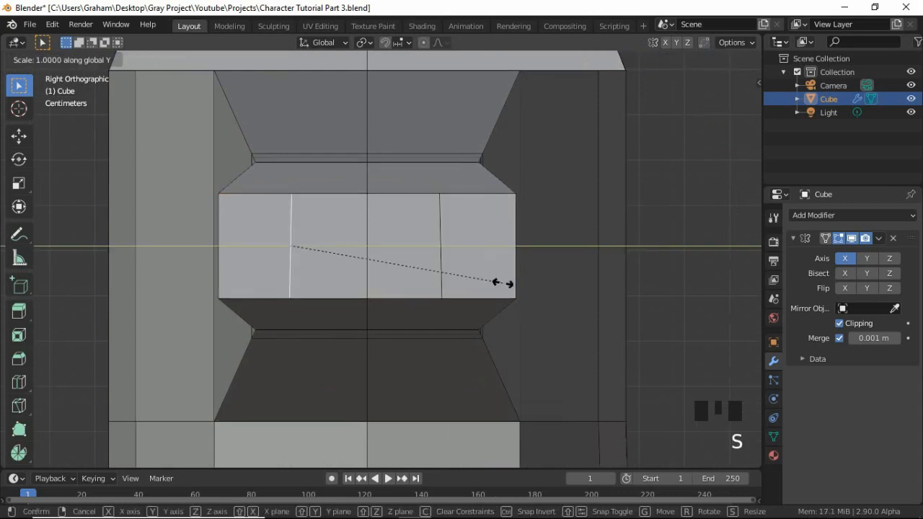
text(0)
key(Return)
Scale the rear half's vertical cut edge to 0 along Y so it is straight
click(439, 233)
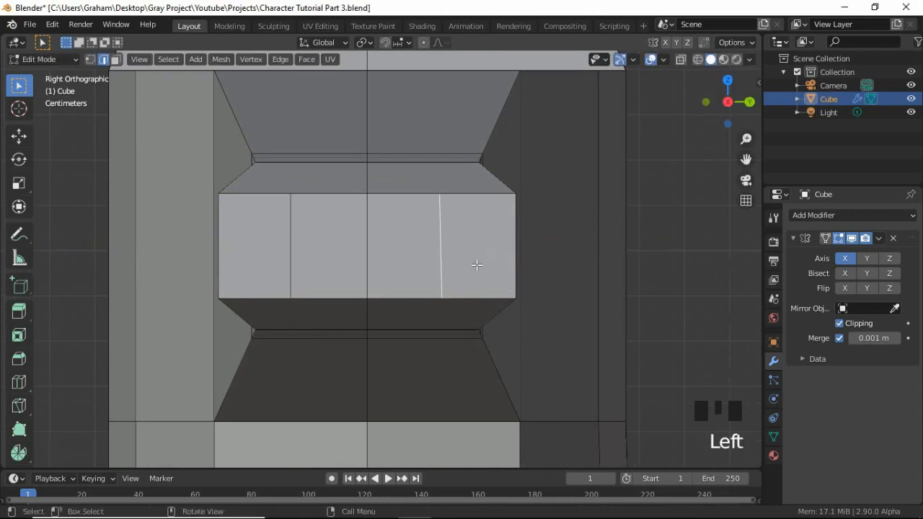
text(sy)
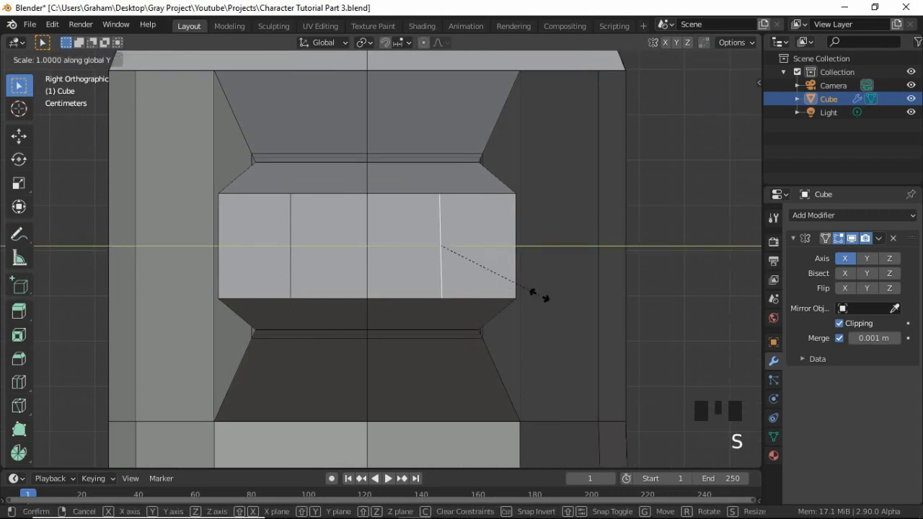
text(0)
key(Return)
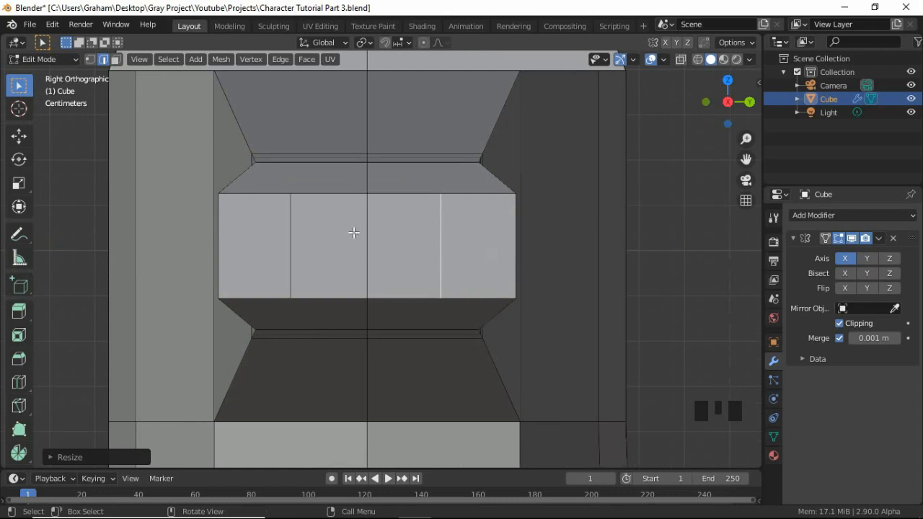
Knife-cut the top of the hand from the upper end of the front finger division to the centre vertex at the wrist
middle_drag(315, 219, 390, 293)
scroll(391, 294, down, 7)
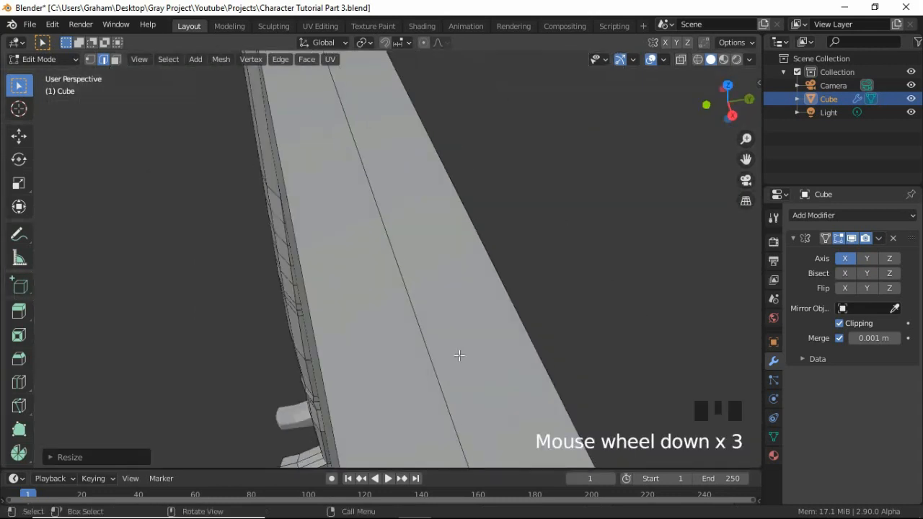
shift+middle_drag(426, 241, 408, 289)
scroll(409, 289, up, 3)
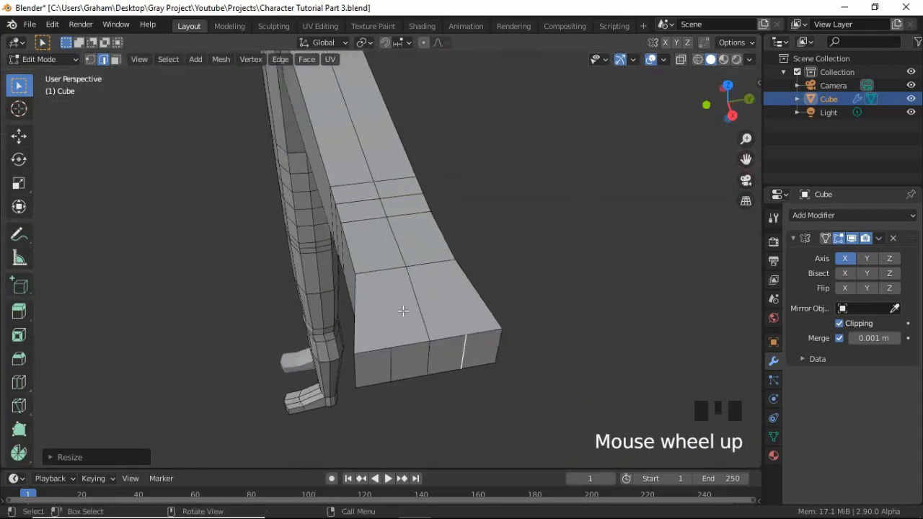
shift+middle_drag(387, 337, 387, 297)
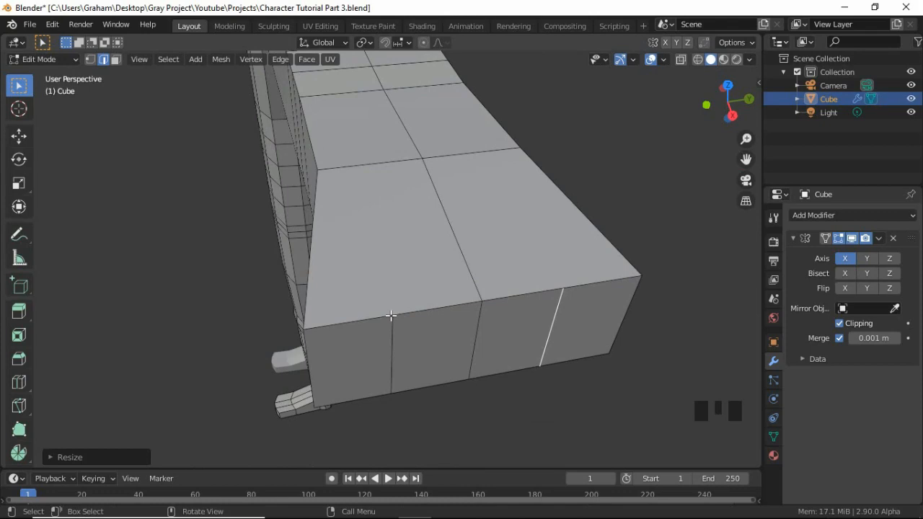
middle_drag(383, 316, 374, 354)
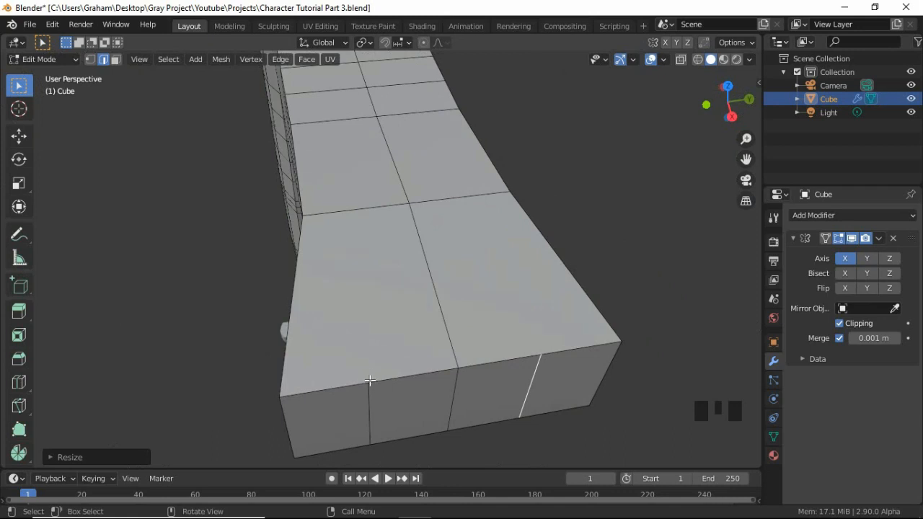
key(k)
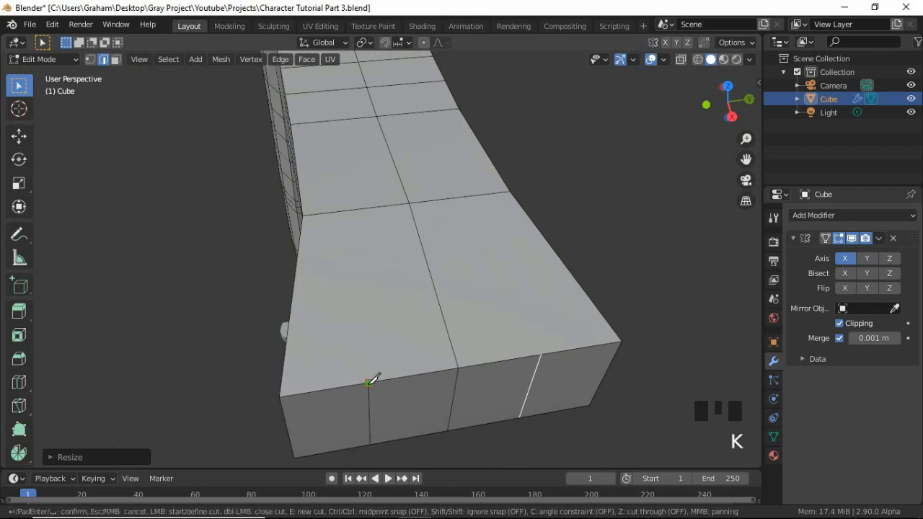
click(369, 382)
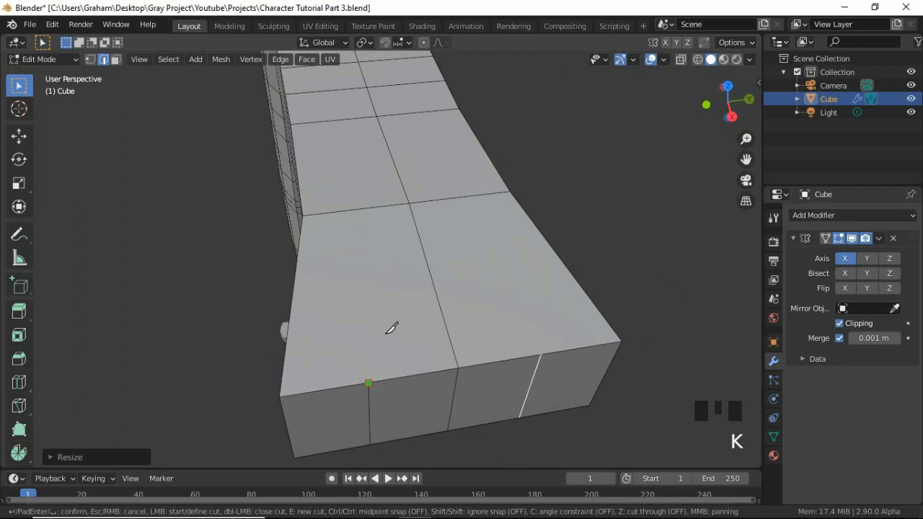
click(410, 202)
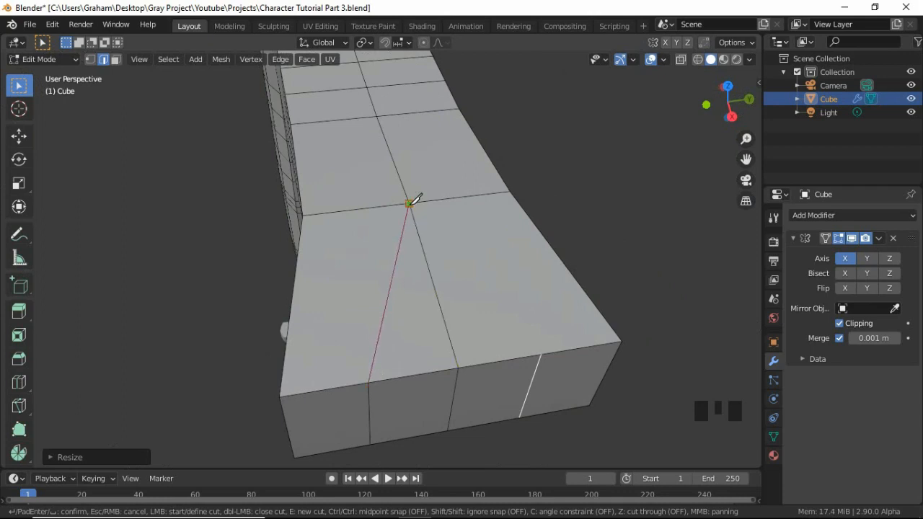
key(Return)
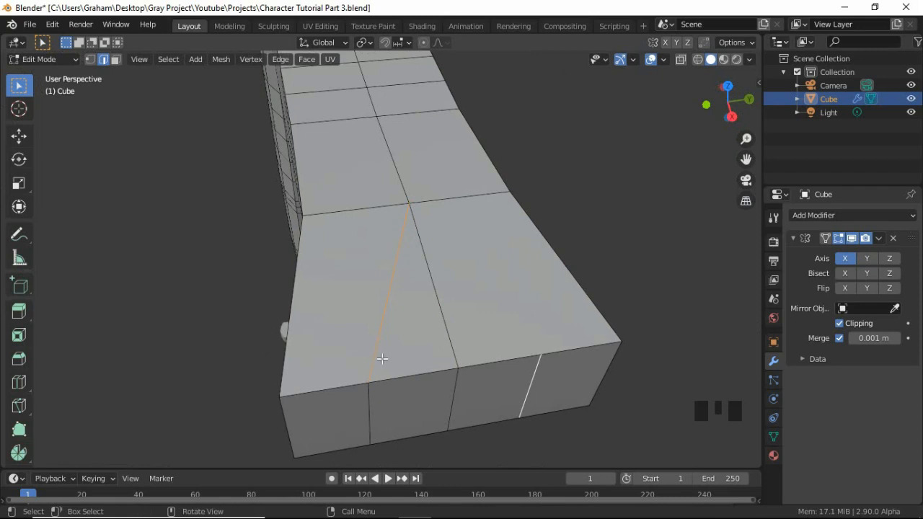
Knife-cut the top of the hand from the front finger division to the front corner vertex at the wrist
key(k)
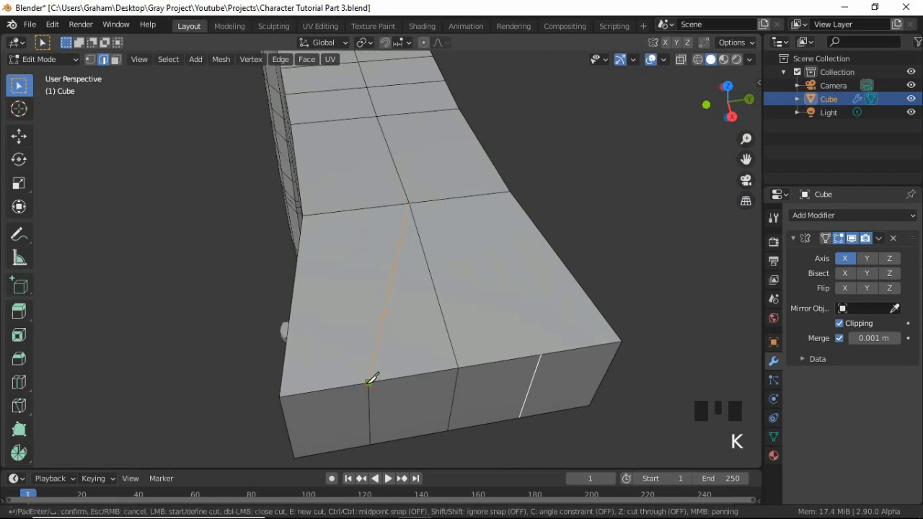
click(368, 382)
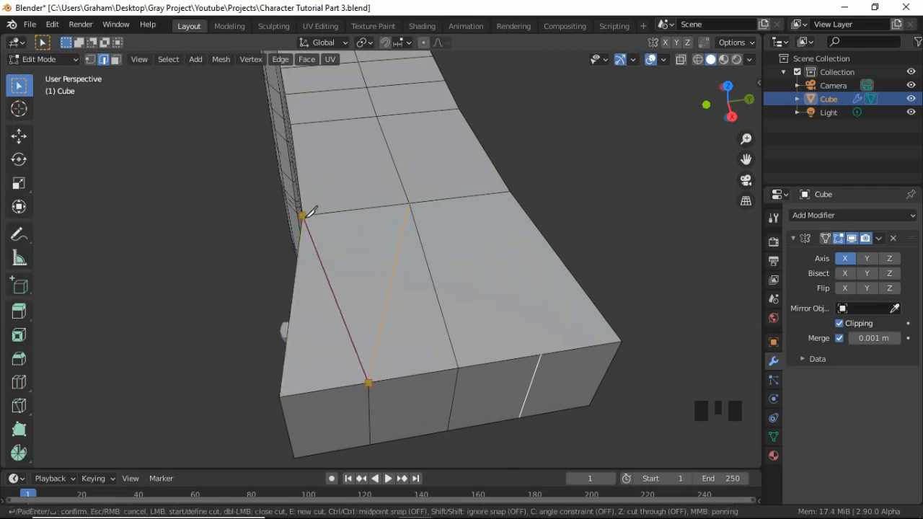
click(303, 215)
key(Return)
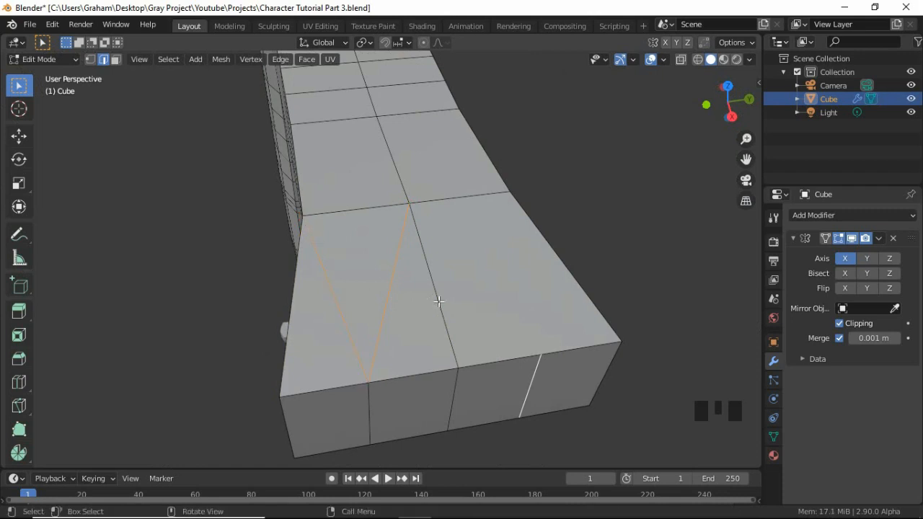
In top view, knife-cut the hand from the rear finger division to the rear corner vertex at the wrist
middle_drag(437, 299, 416, 301)
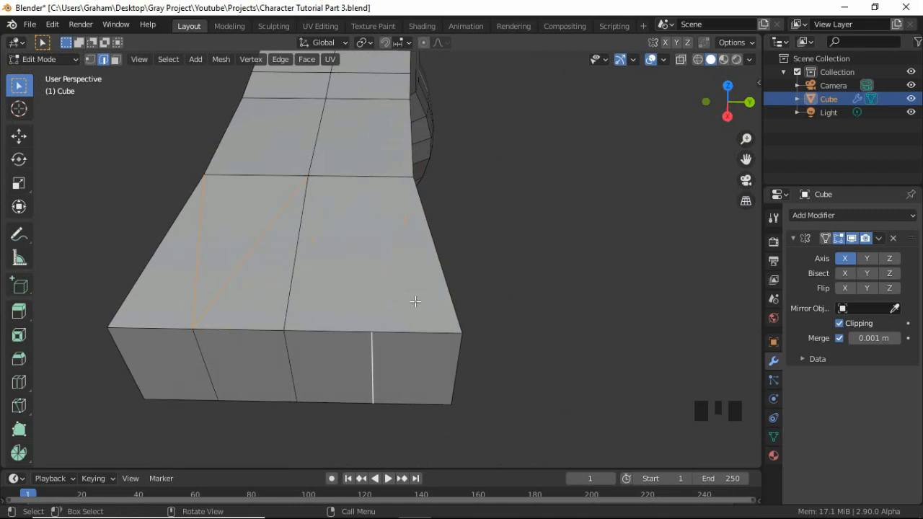
key(KP_7)
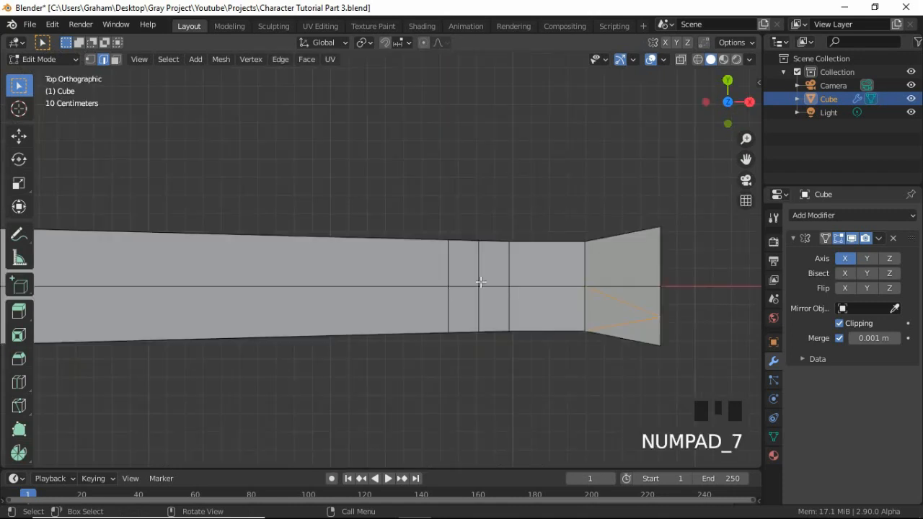
shift+middle_drag(481, 282, 418, 263)
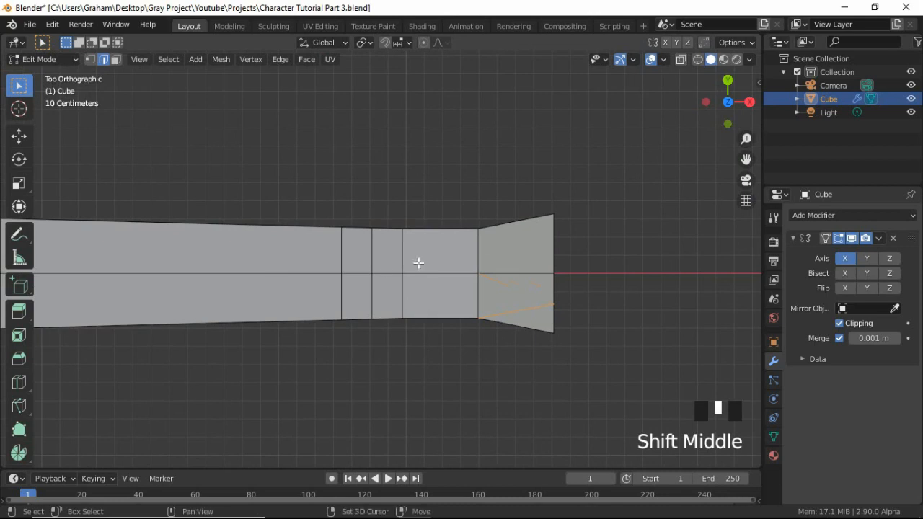
shift+middle_drag(513, 272, 403, 311)
scroll(403, 311, up, 6)
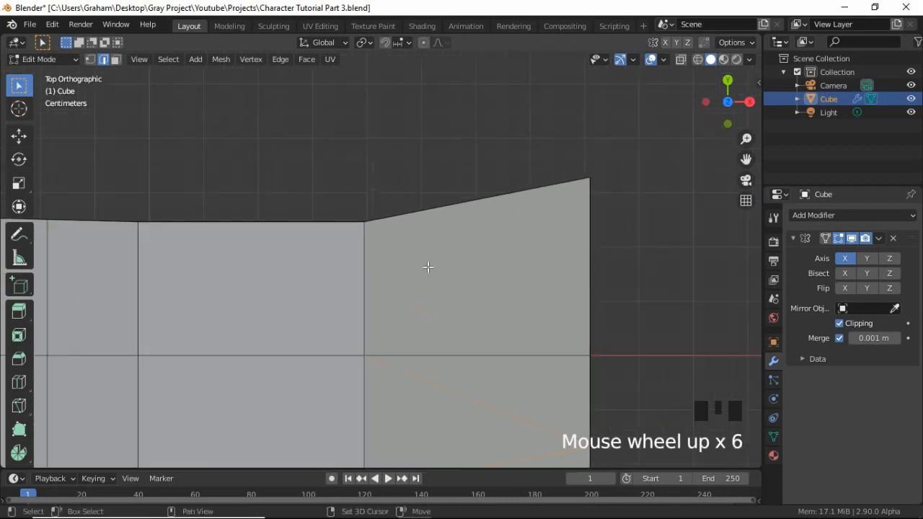
shift+middle_drag(428, 267, 381, 197)
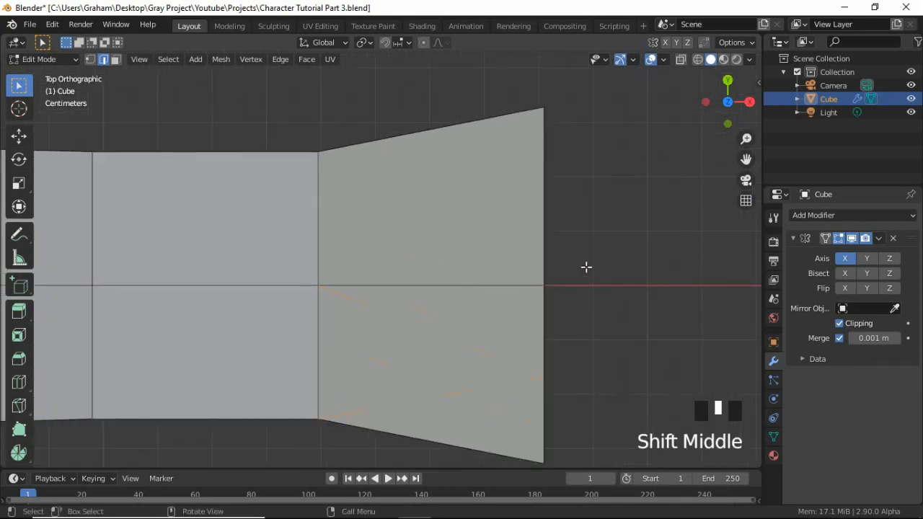
key(k)
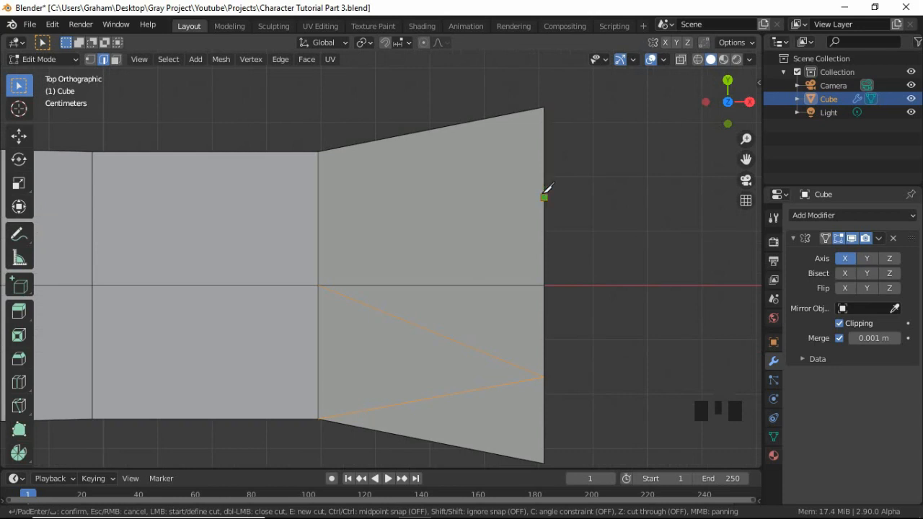
click(544, 197)
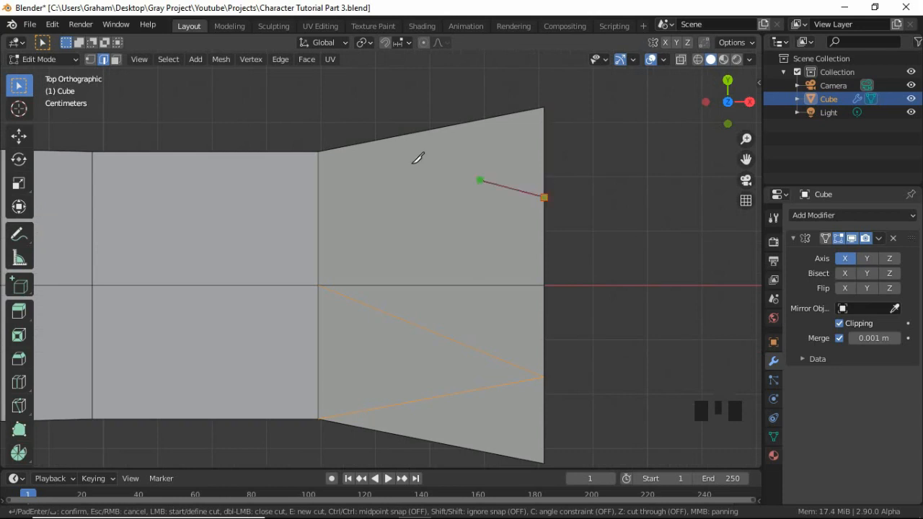
click(318, 152)
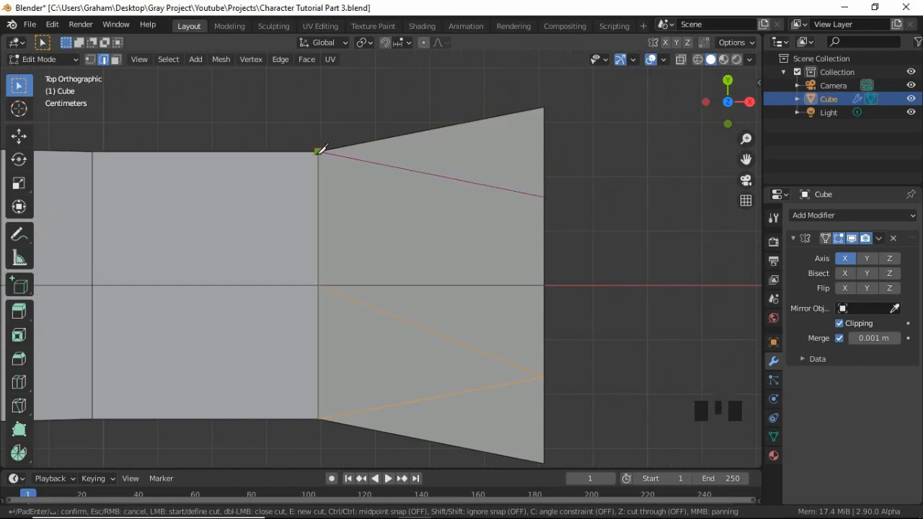
key(Return)
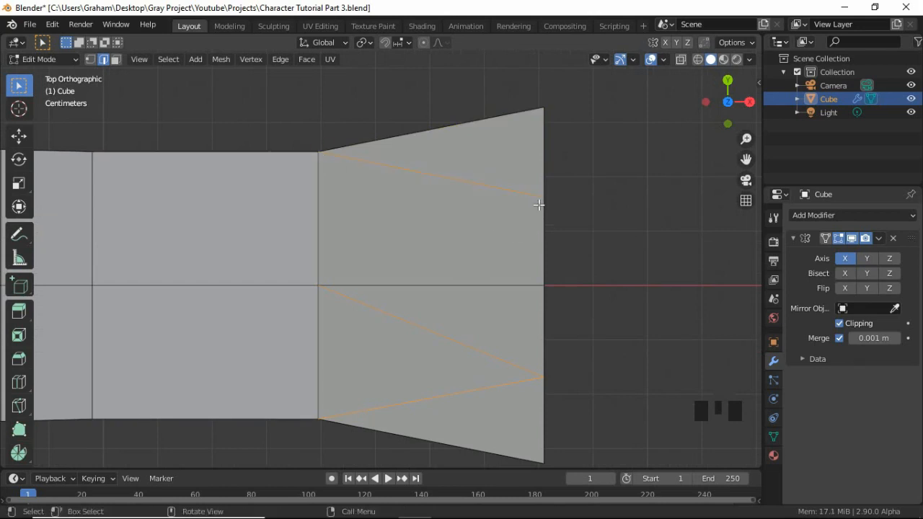
Knife-cut the top of the hand from the rear finger division to the centre vertex at the wrist
key(k)
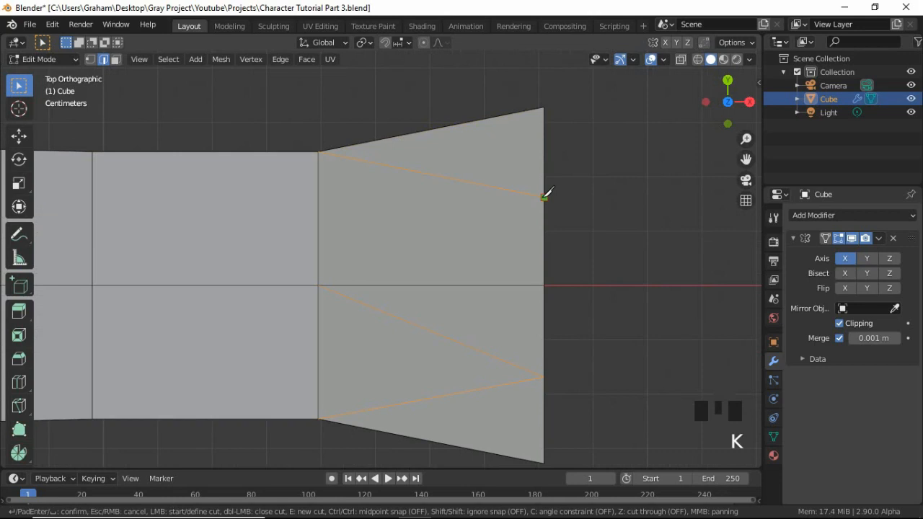
click(544, 196)
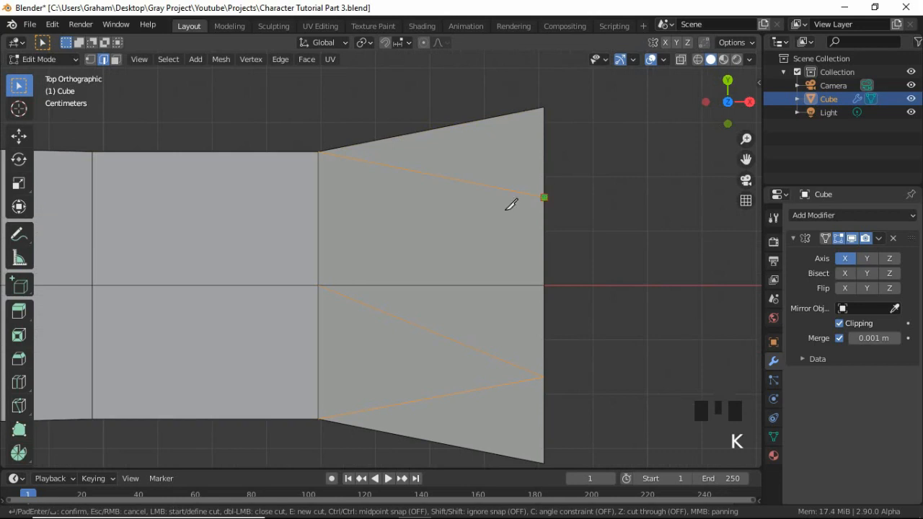
click(321, 279)
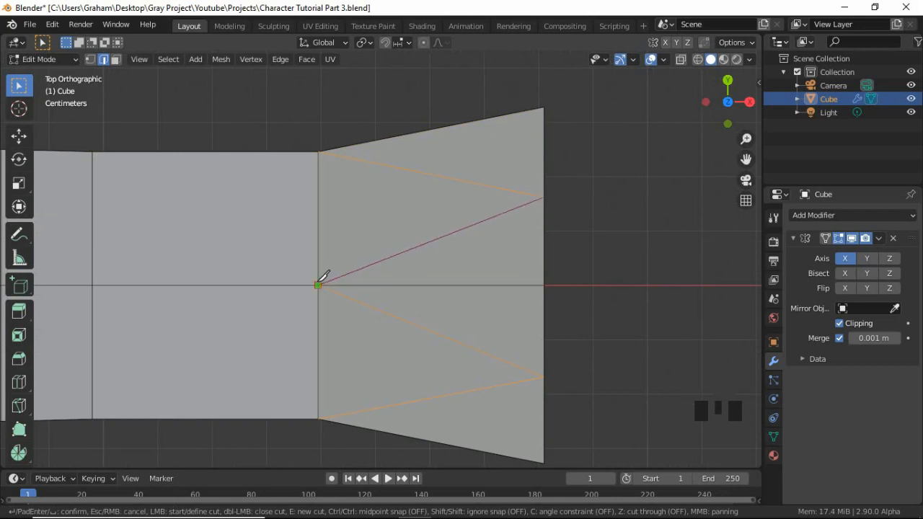
key(Return)
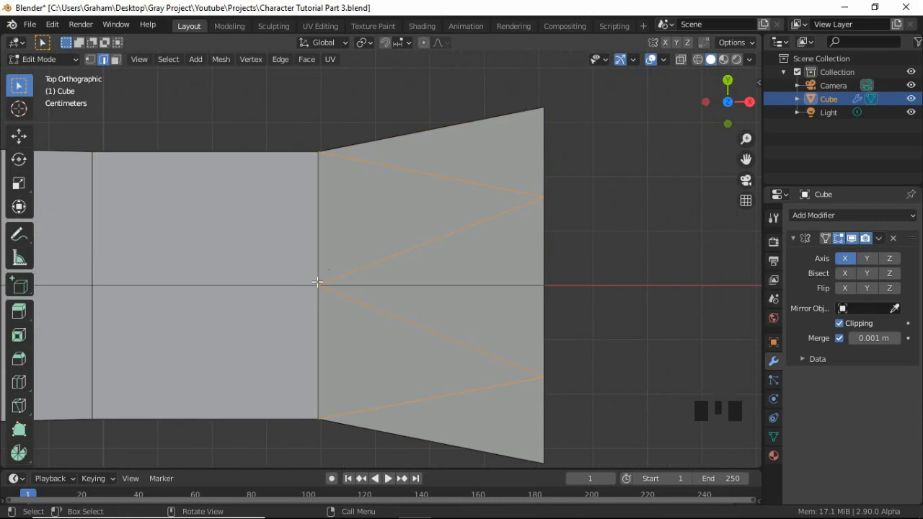
In bottom view, knife-cut the underside of the hand from the front finger division to the front corner and centre vertices at the wrist
key(ctrl)
key(ctrl+KP_7)
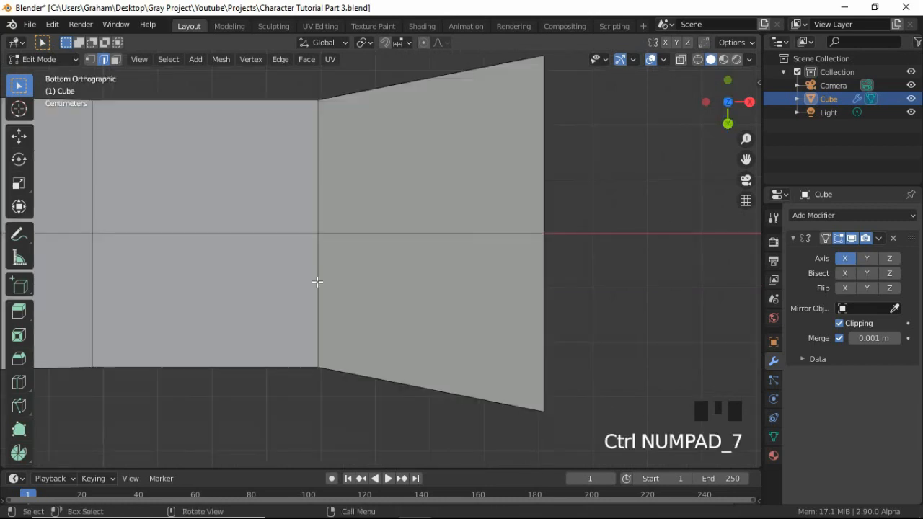
key(k)
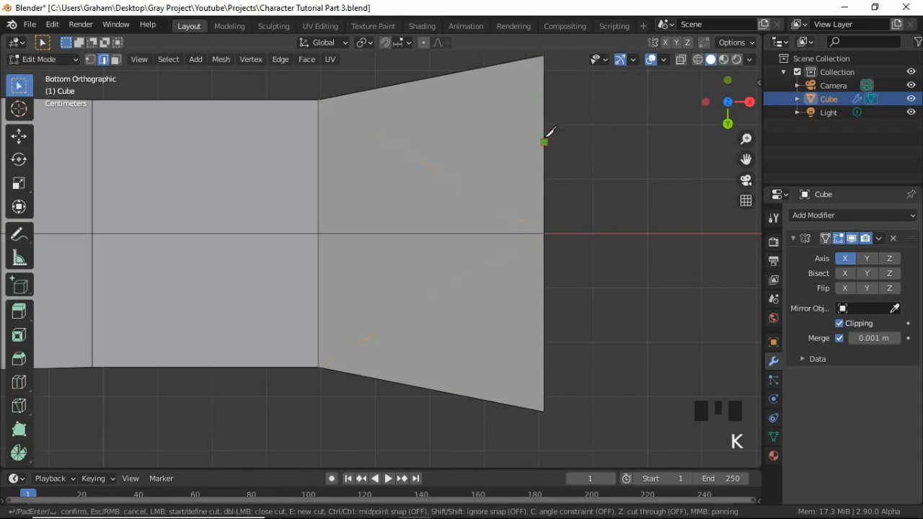
click(544, 142)
click(321, 99)
key(Return)
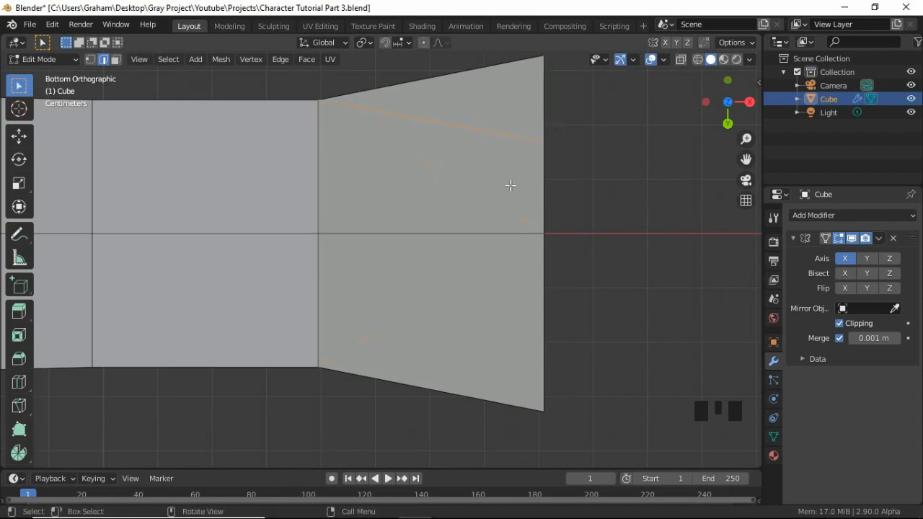
key(k)
click(544, 141)
click(327, 232)
key(Return)
Knife-cut the underside of the hand from the rear finger division to the centre and rear corner vertices at the wrist
key(k)
click(543, 322)
click(321, 232)
key(Return)
key(k)
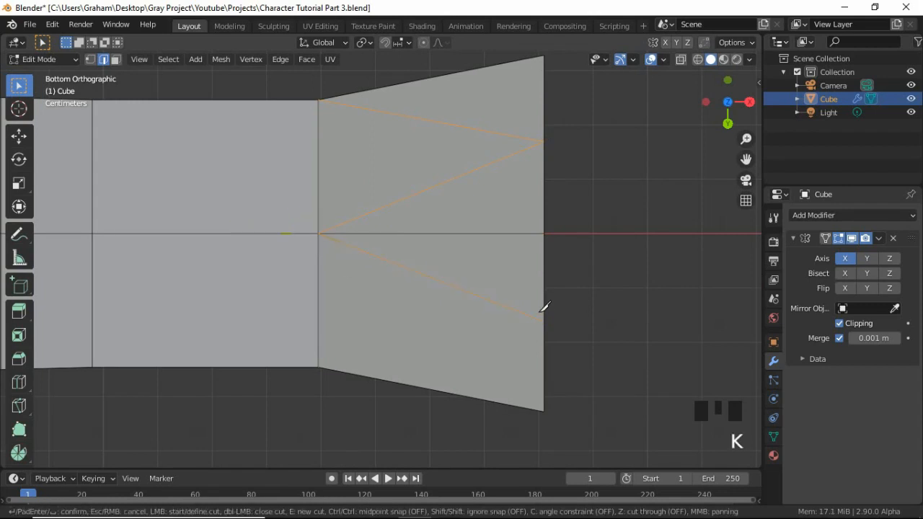
click(544, 322)
click(318, 368)
key(Return)
Select the four finger faces at the end of the hand and extrude them as individual faces
middle_drag(318, 367, 345, 179)
scroll(324, 245, down, 3)
shift+middle_drag(324, 245, 343, 232)
scroll(342, 209, down, 3)
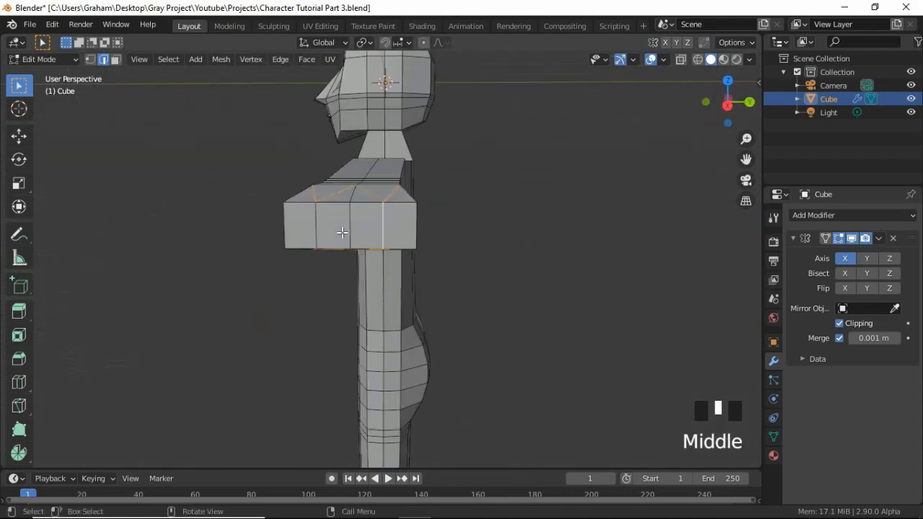
key(KP_3)
scroll(352, 235, up, 5)
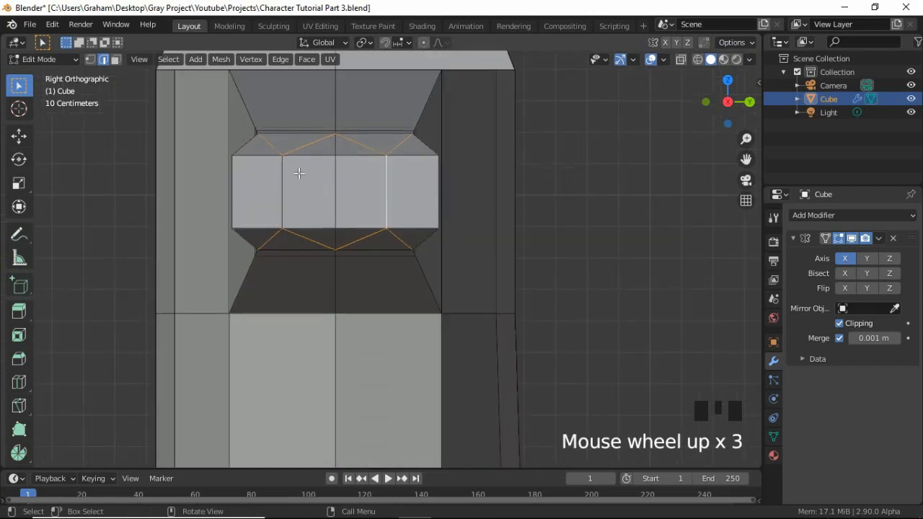
shift+middle_drag(336, 246, 303, 234)
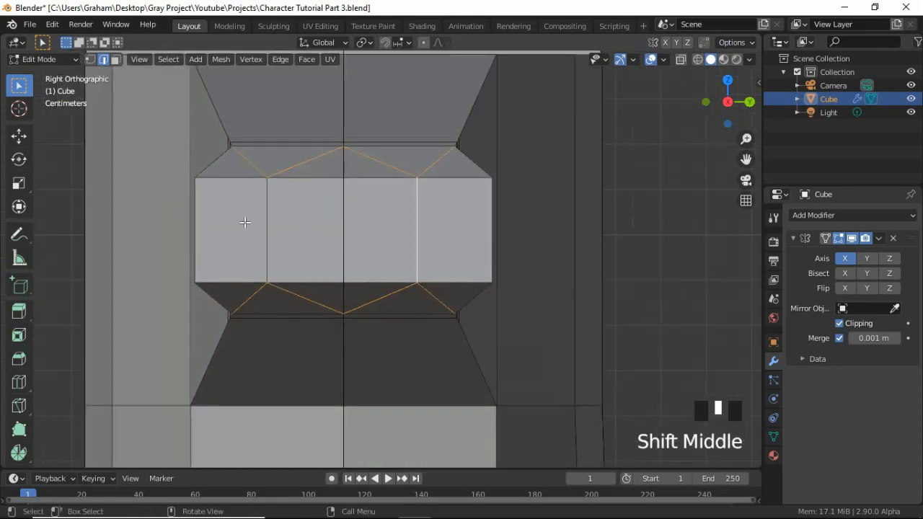
key(3)
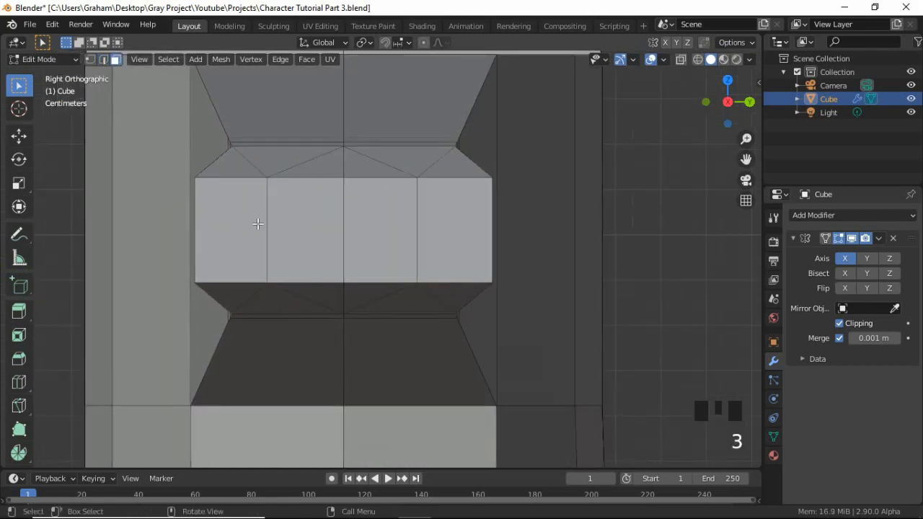
click(256, 224)
shift+click(307, 223)
shift+click(393, 222)
shift+click(442, 218)
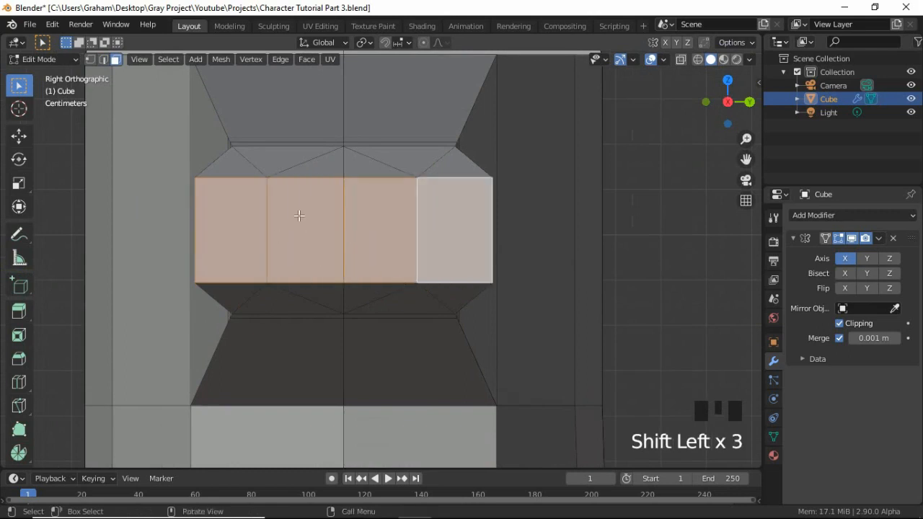
key(alt+e)
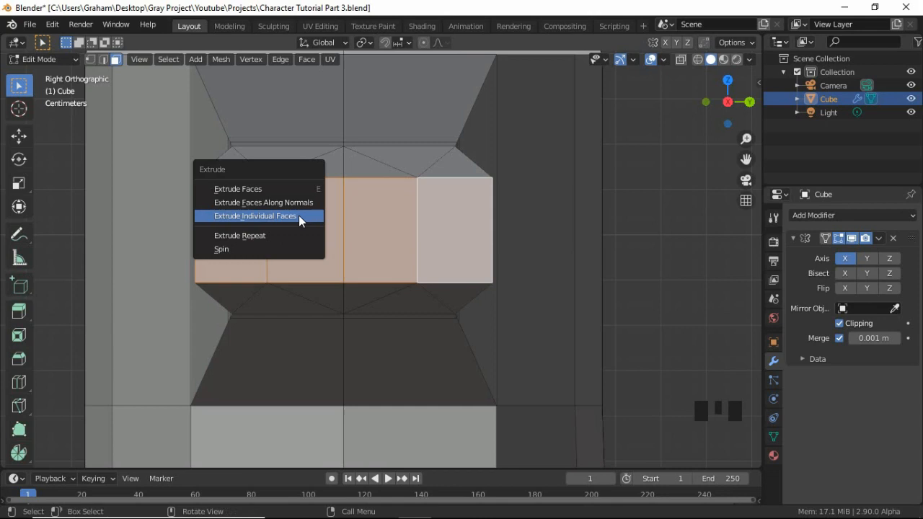
click(299, 215)
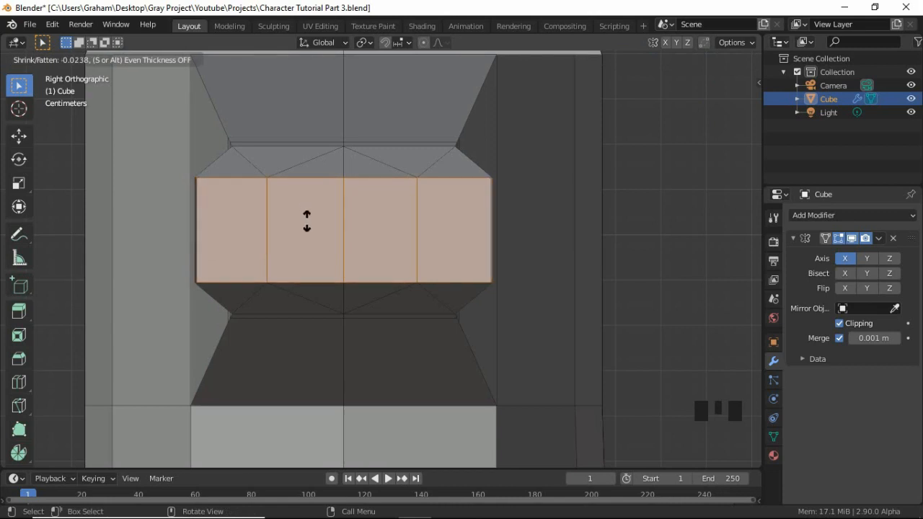
click(307, 225)
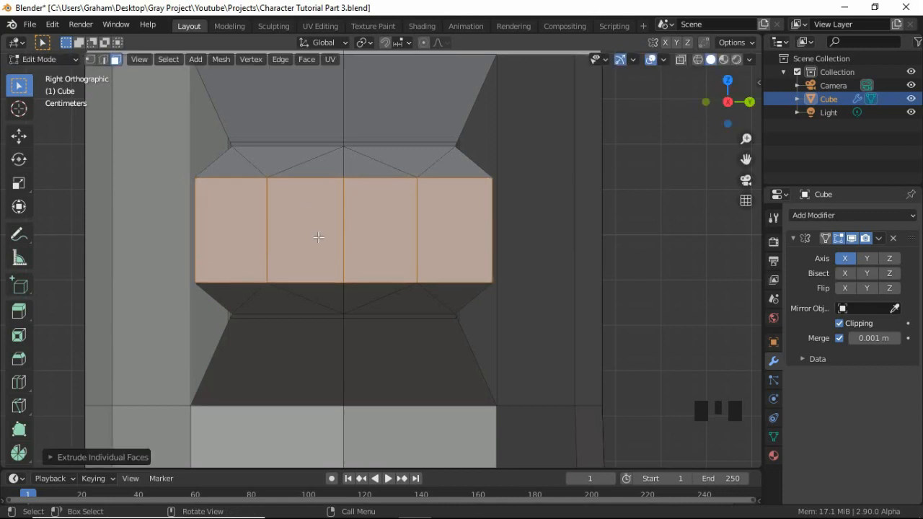
Move the four extruded finger faces slightly outward from the hand along the global X axis
key(KP_1)
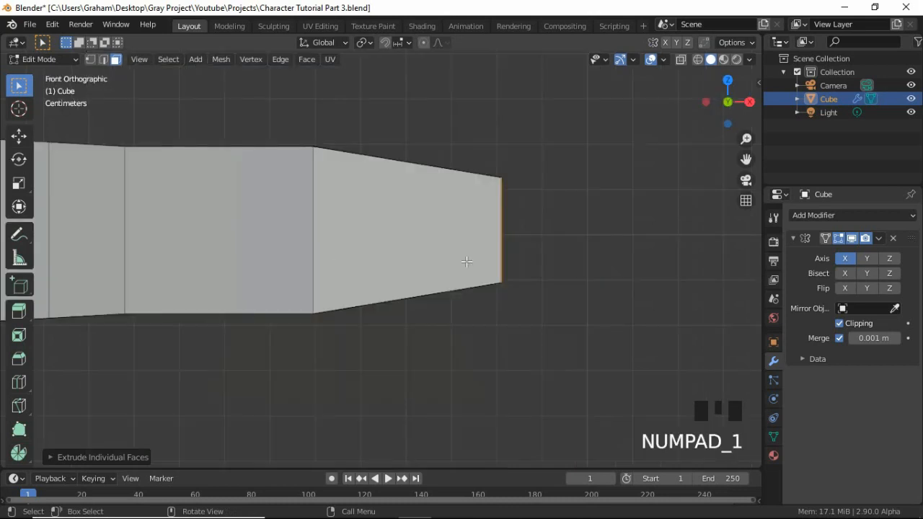
shift+middle_drag(465, 274, 378, 264)
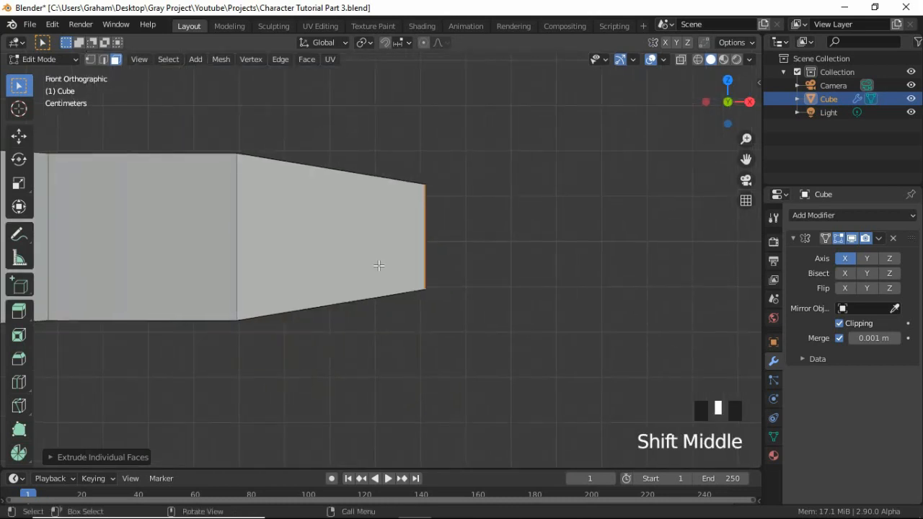
middle_drag(450, 233, 441, 299)
key(g)
key(x)
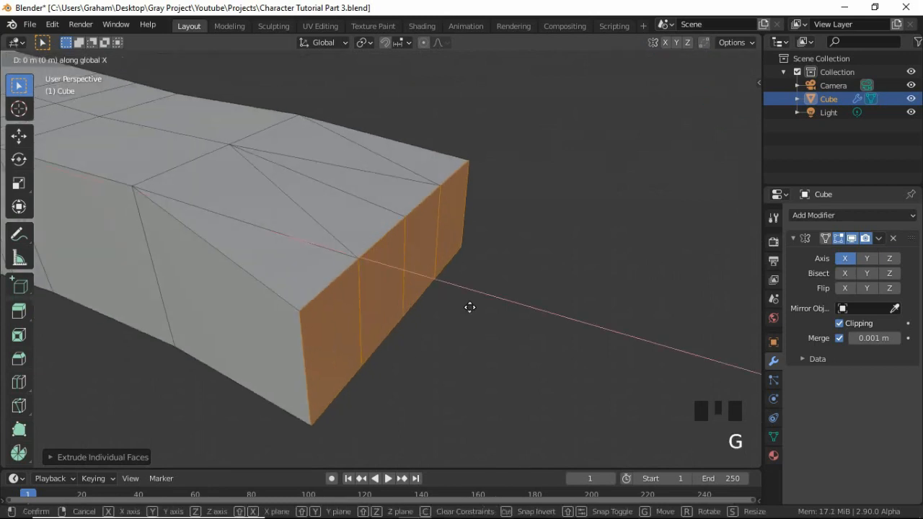
click(570, 332)
Set the transform pivot point to Individual Origins and scale the four finger faces down to leave gaps between them
key(s)
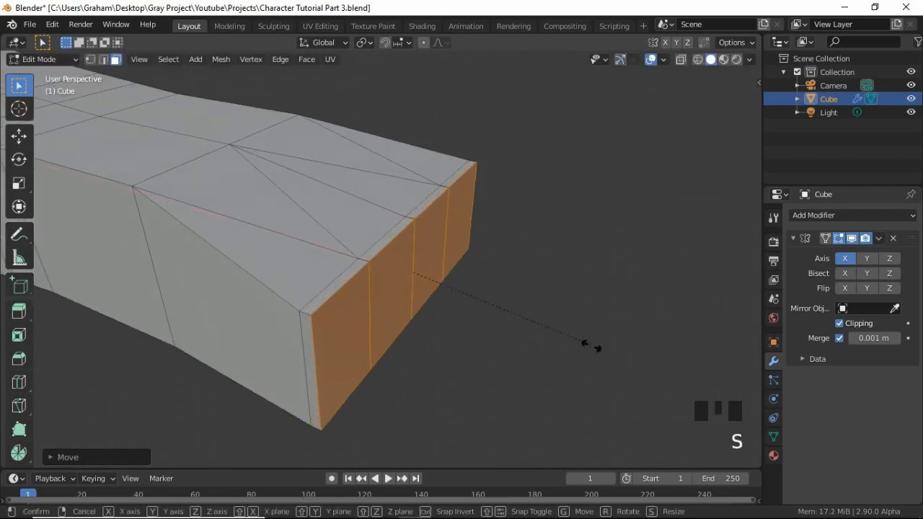
right_click(569, 333)
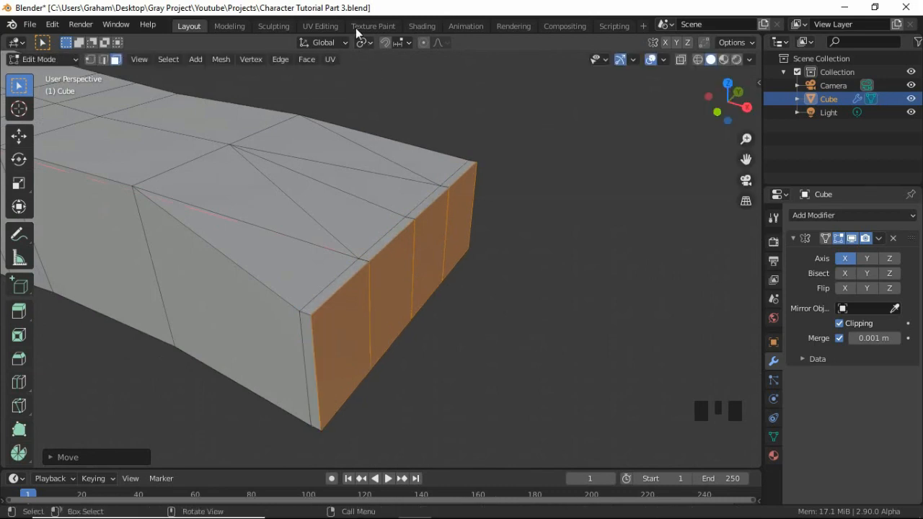
click(371, 43)
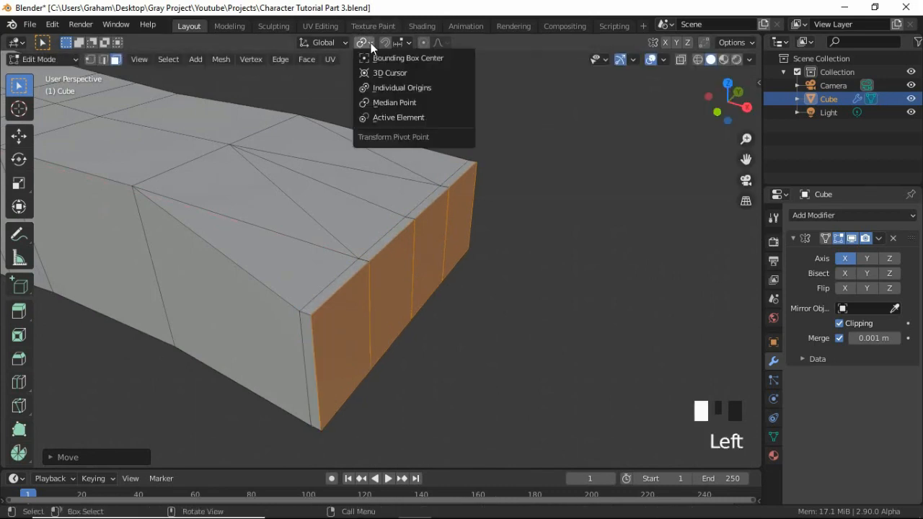
click(387, 87)
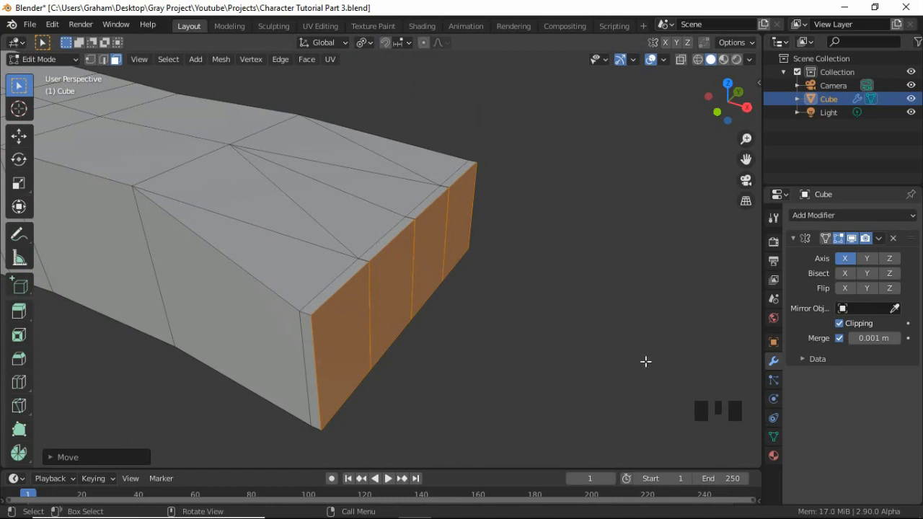
key(s)
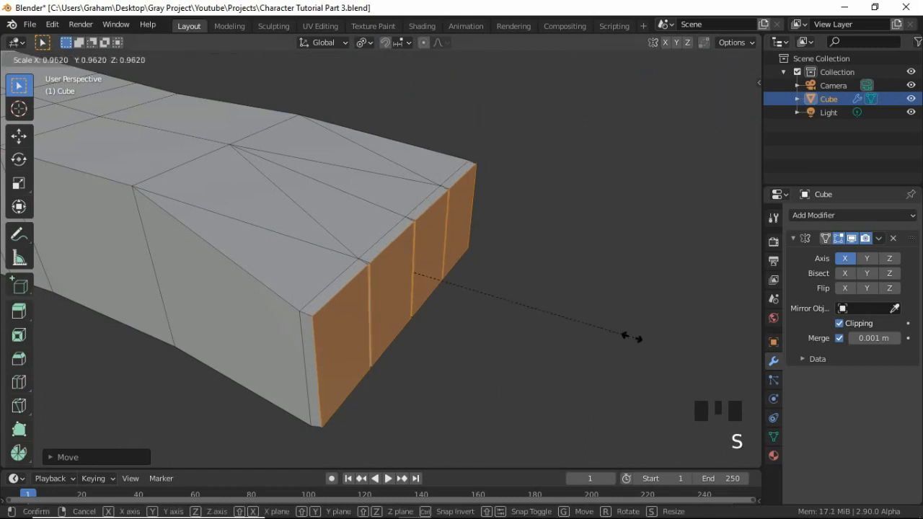
click(577, 314)
In front view, scale the finger faces by about 1.32 along global Z to match the height of the hand's end
middle_drag(567, 295, 454, 332)
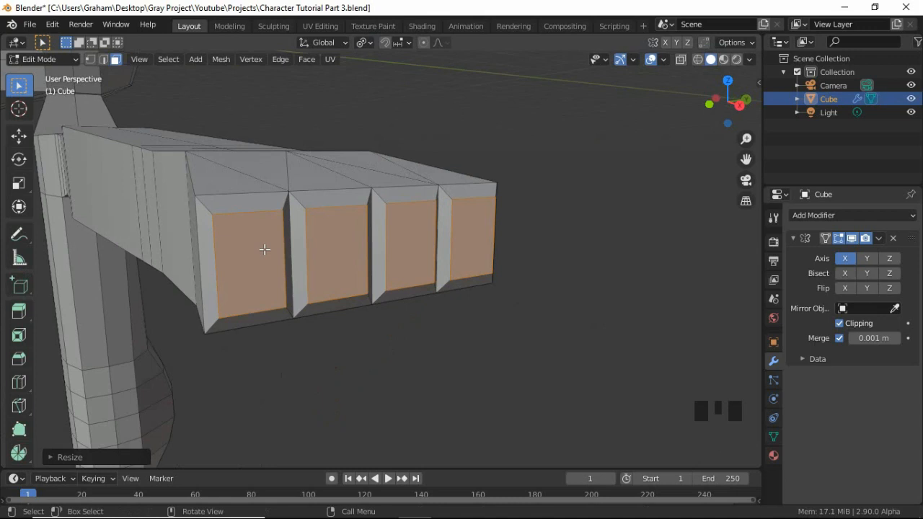
middle_drag(277, 245, 273, 251)
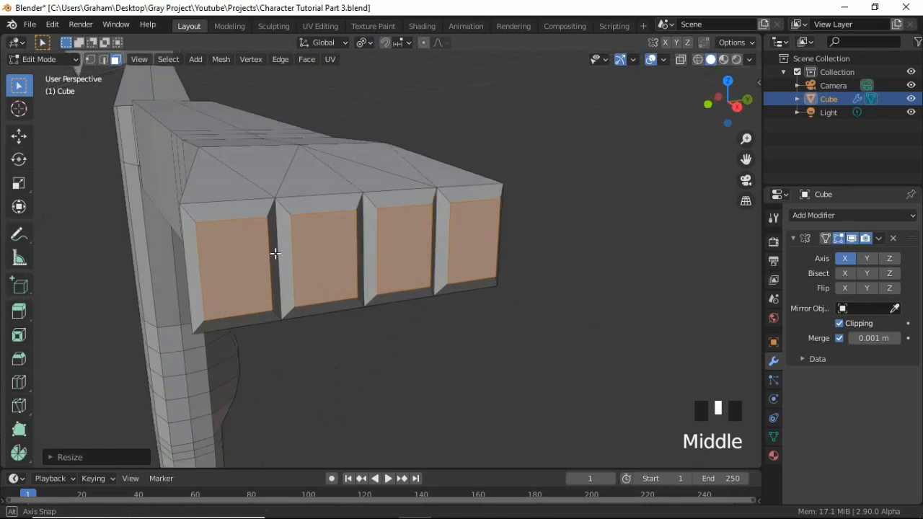
middle_drag(280, 288, 396, 327)
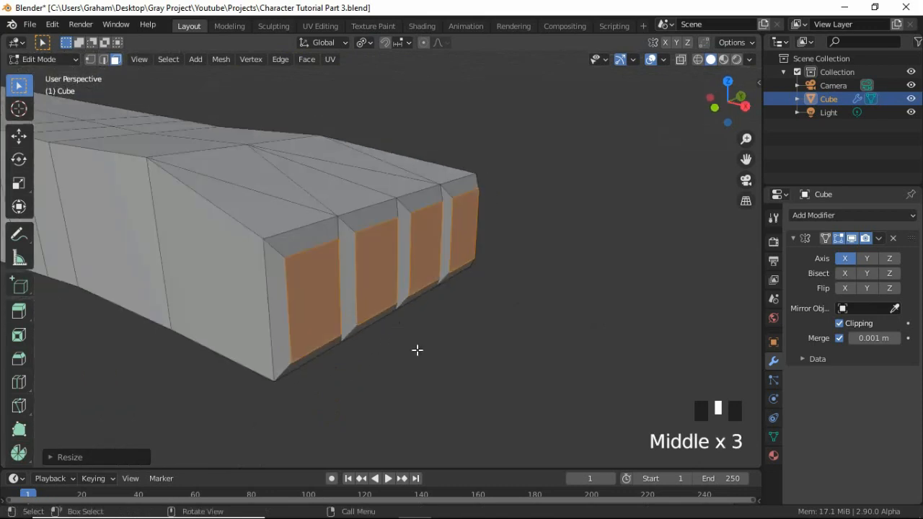
key(KP_1)
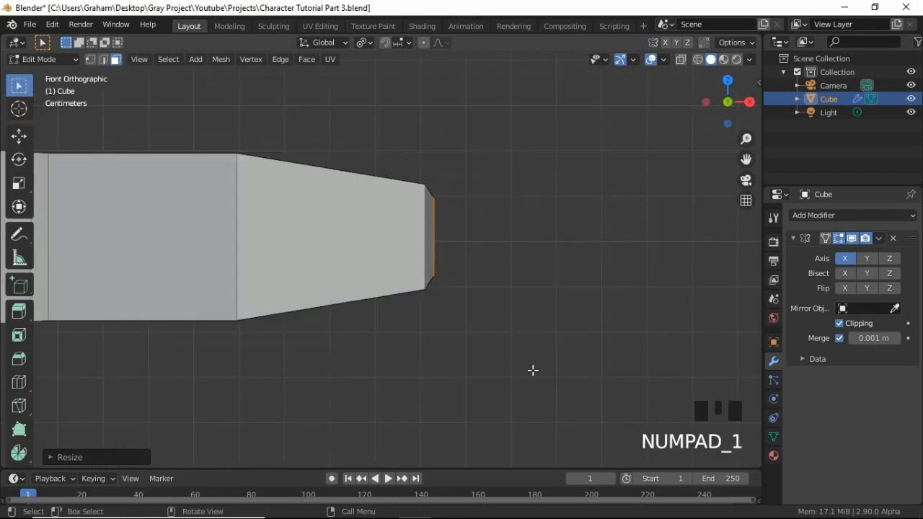
key(s)
key(z)
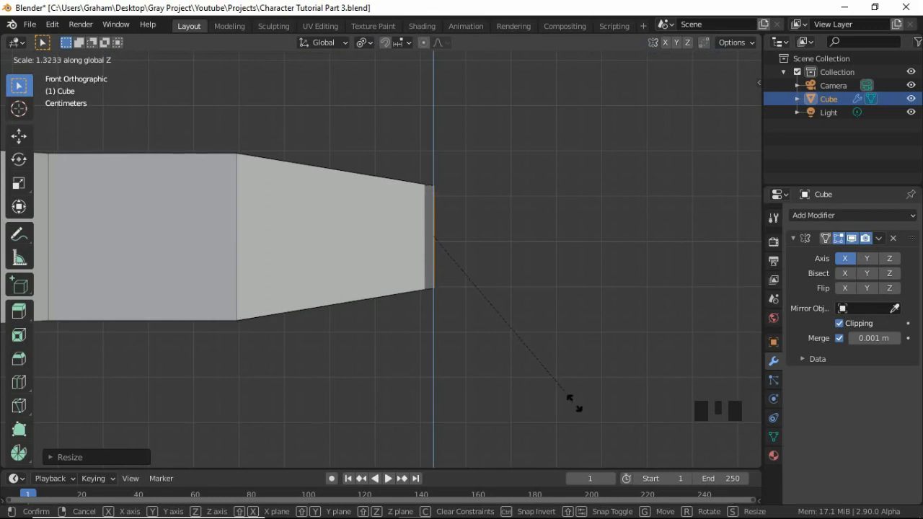
click(575, 403)
In front view, extrude the four finger faces outward to form the full-length fingers
middle_drag(556, 286, 470, 352)
middle_drag(400, 366, 435, 373)
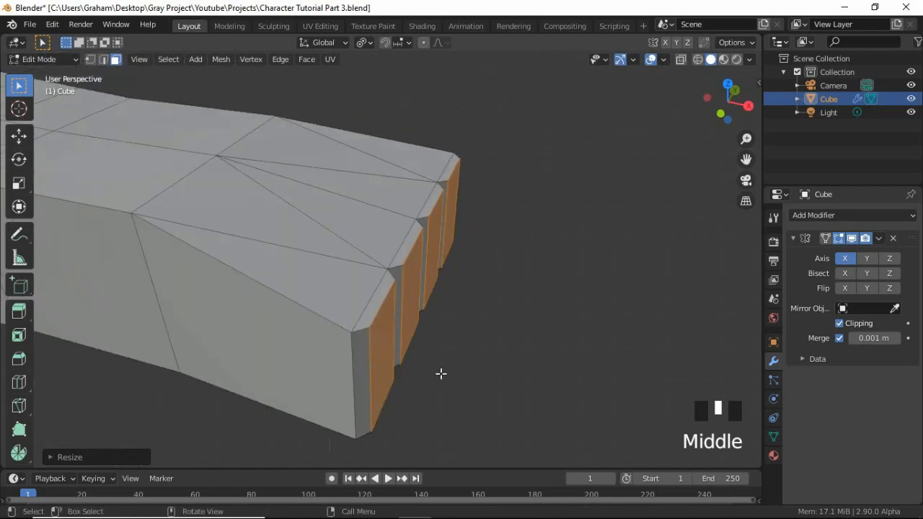
scroll(442, 374, down, 2)
scroll(437, 378, down, 1)
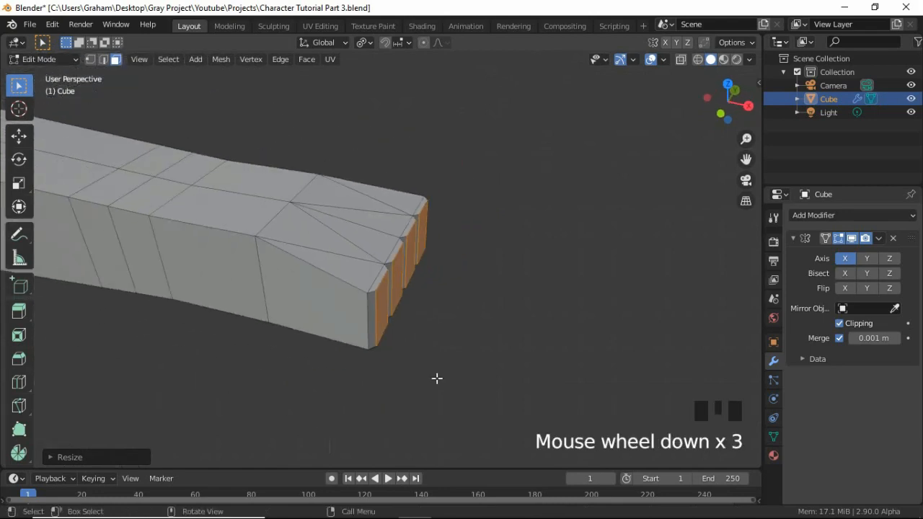
key(KP_1)
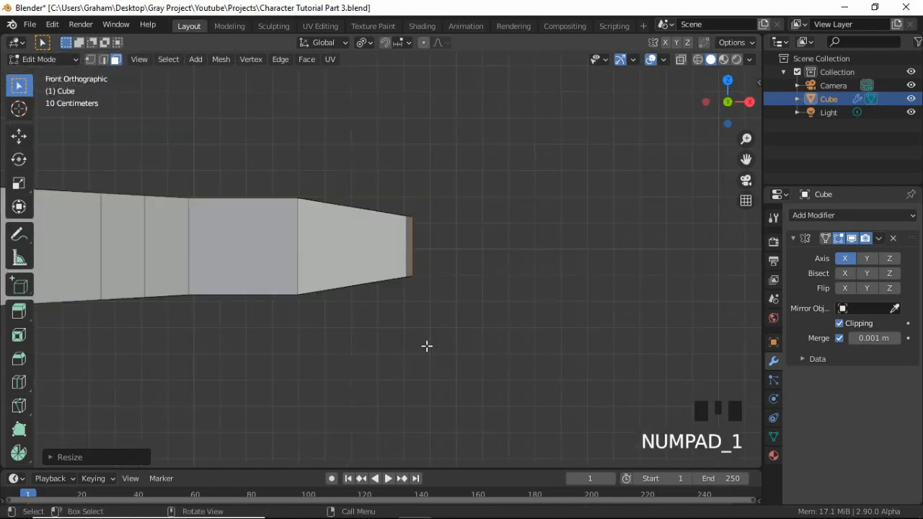
key(e)
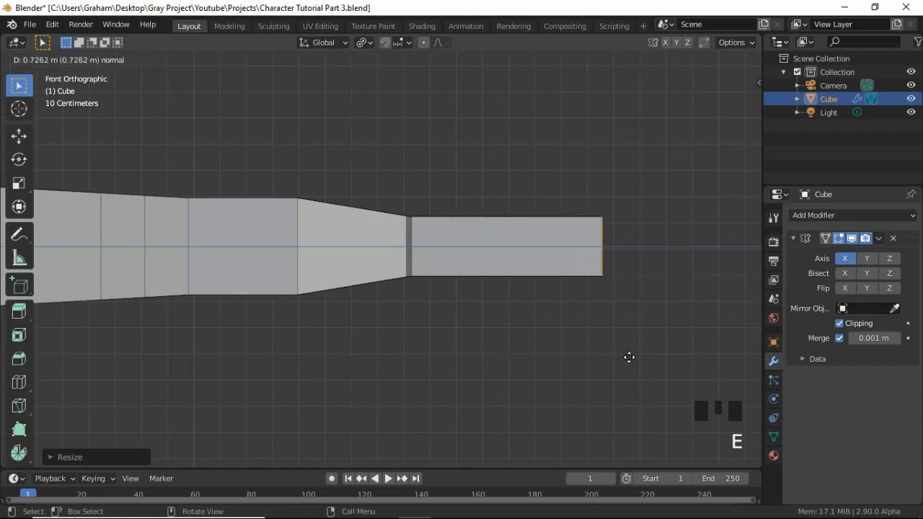
click(662, 373)
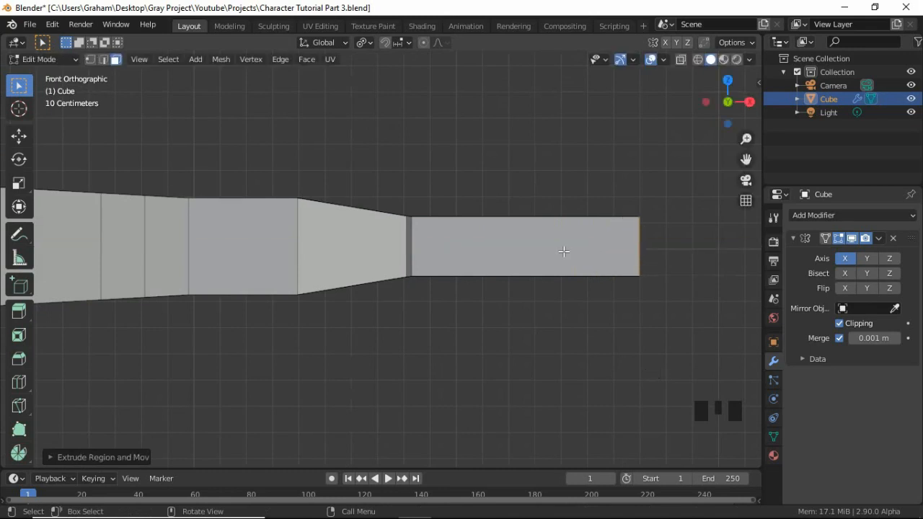
Shorten every finger except the second from the front by moving their three end faces back along global X
middle_drag(567, 253, 414, 320)
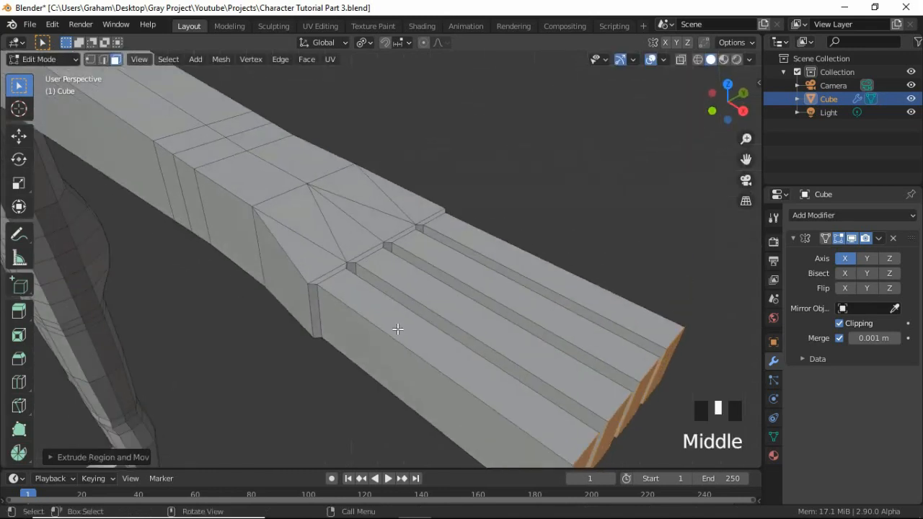
scroll(434, 367, down, 2)
scroll(504, 402, up, 1)
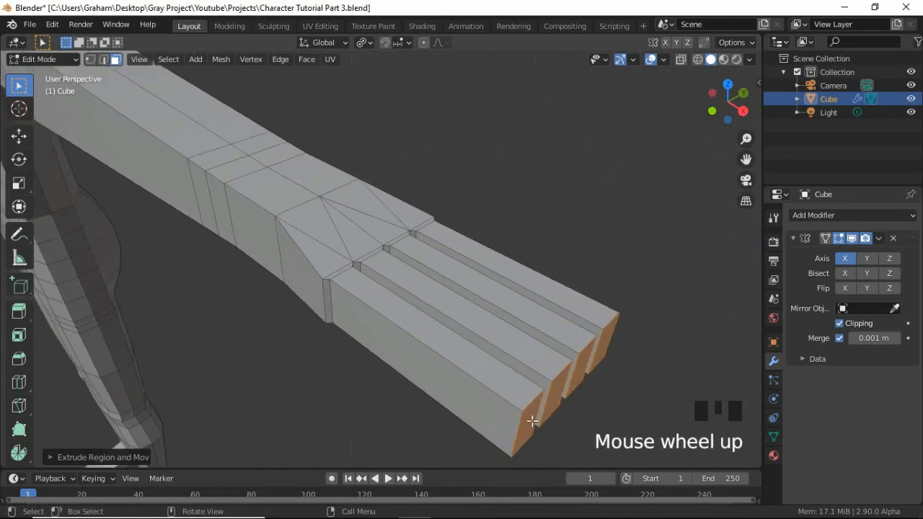
click(533, 422)
shift+click(582, 369)
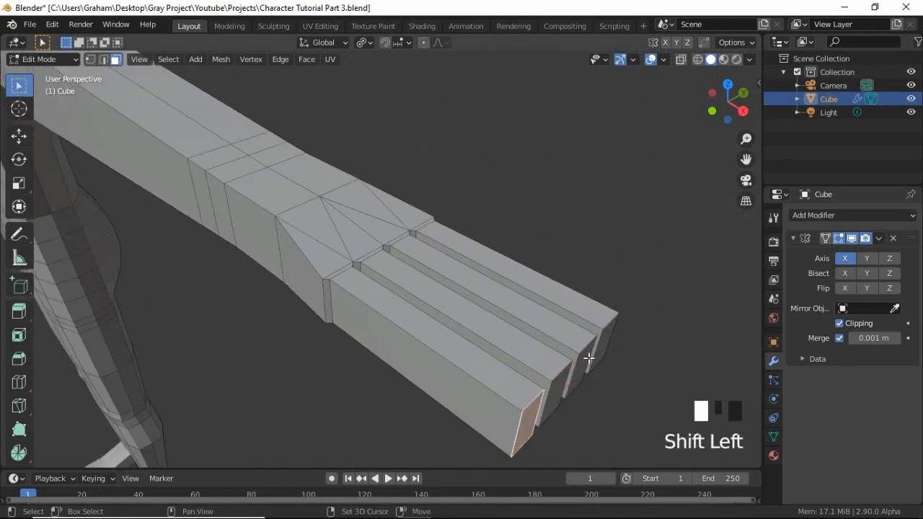
shift+click(602, 348)
key(g)
key(x)
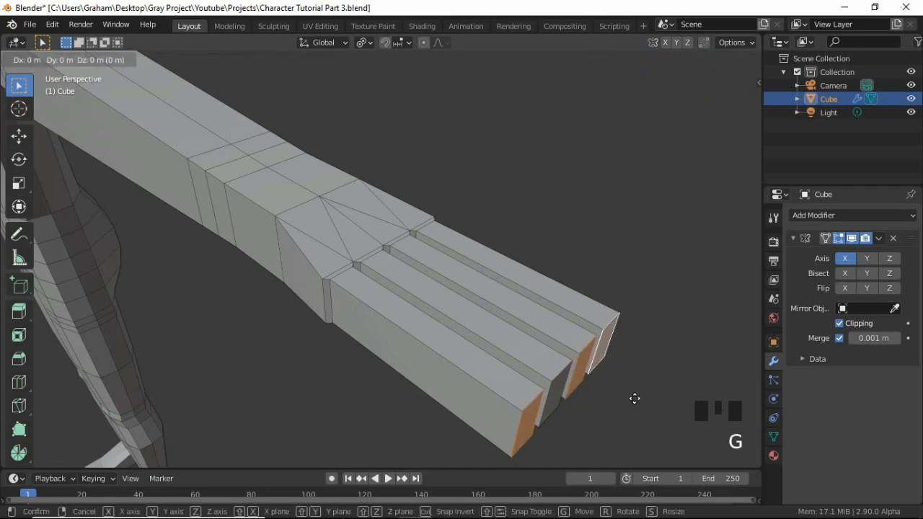
click(594, 381)
Shorten the rearmost finger further by moving its end face about 0.19 m back along global X
click(569, 326)
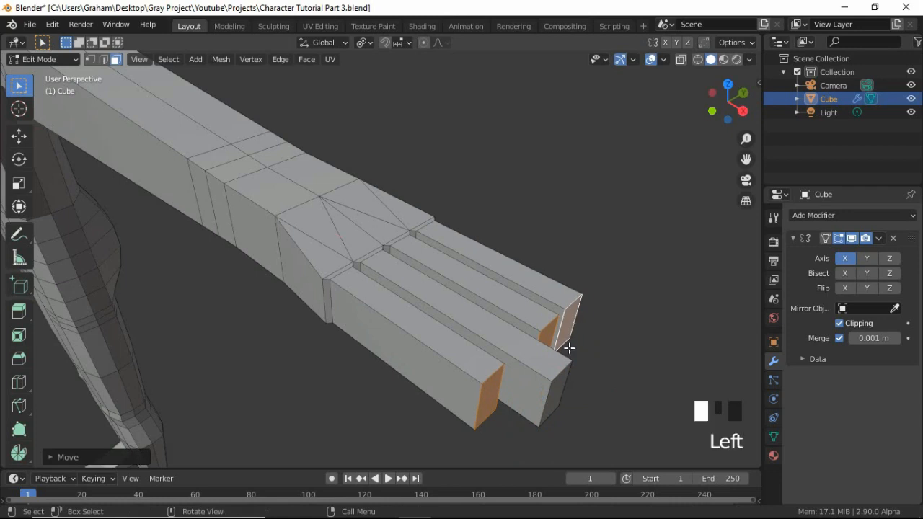
key(g)
key(x)
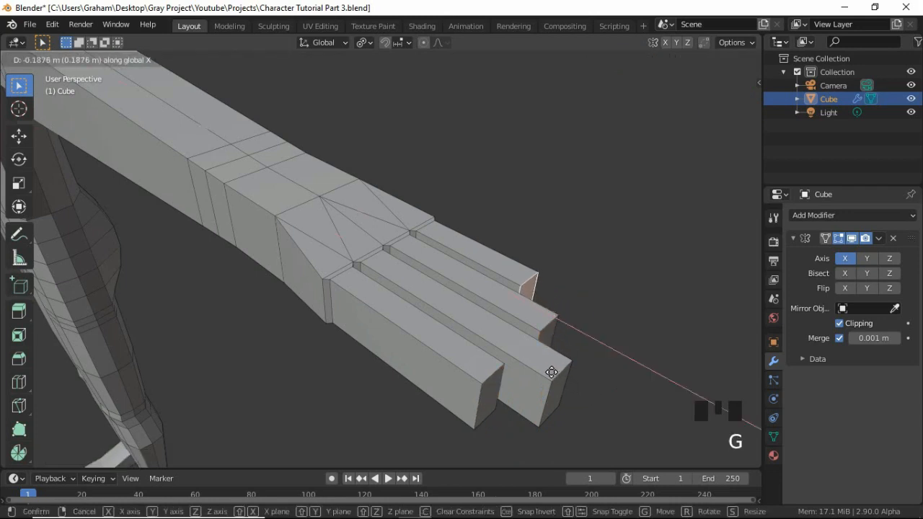
click(550, 371)
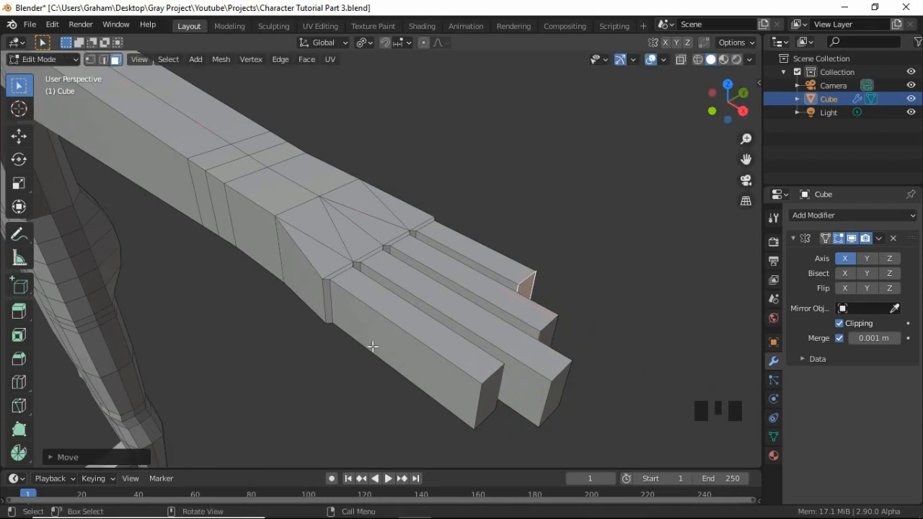
Select the whole frontmost finger and move it outward about 0.011 m along global Y, widening the gap to its neighbour
scroll(374, 348, up, 2)
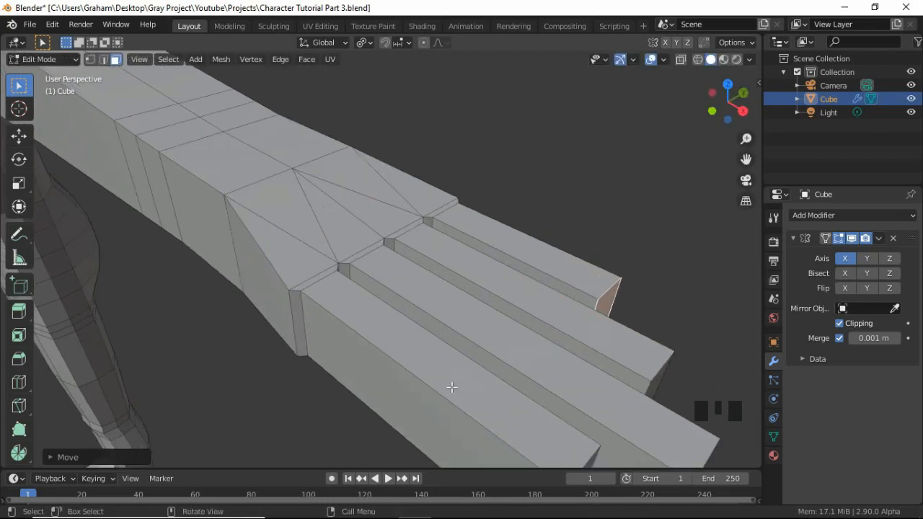
scroll(452, 387, down, 2)
click(491, 396)
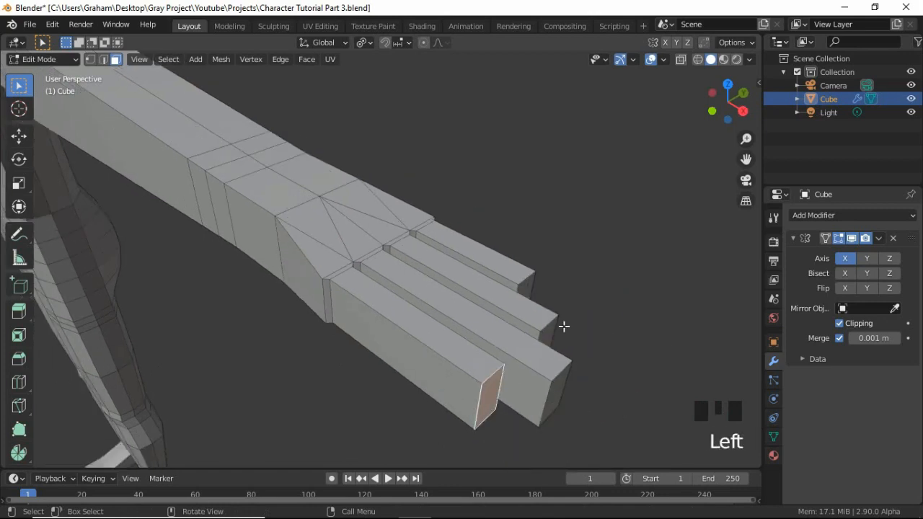
key(ctrl+KP_Add)
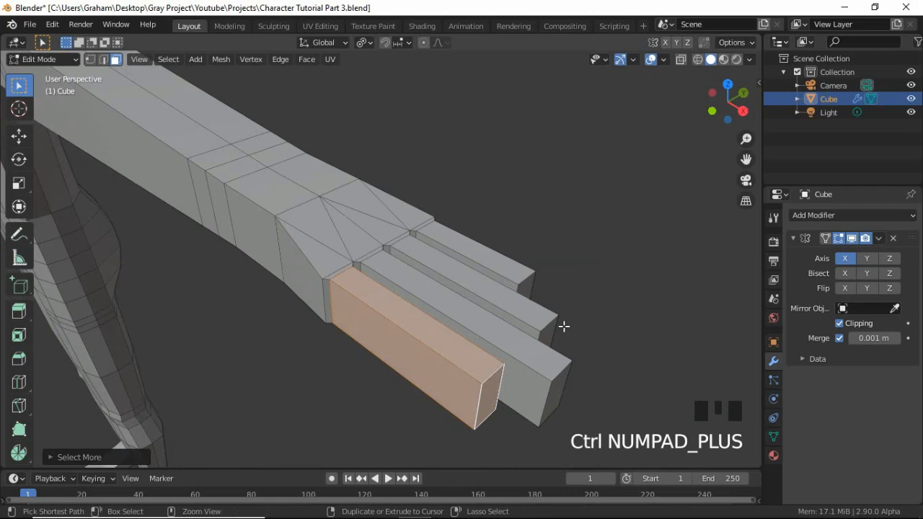
key(g)
key(y)
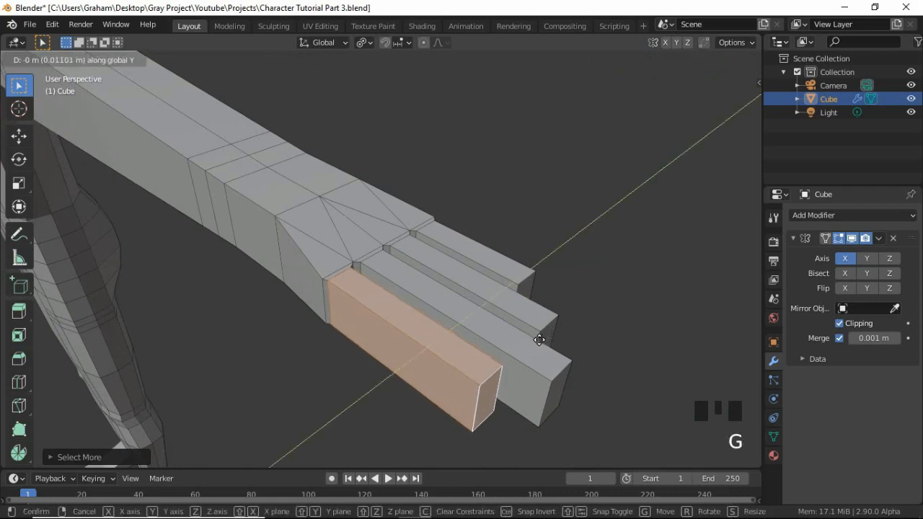
click(539, 339)
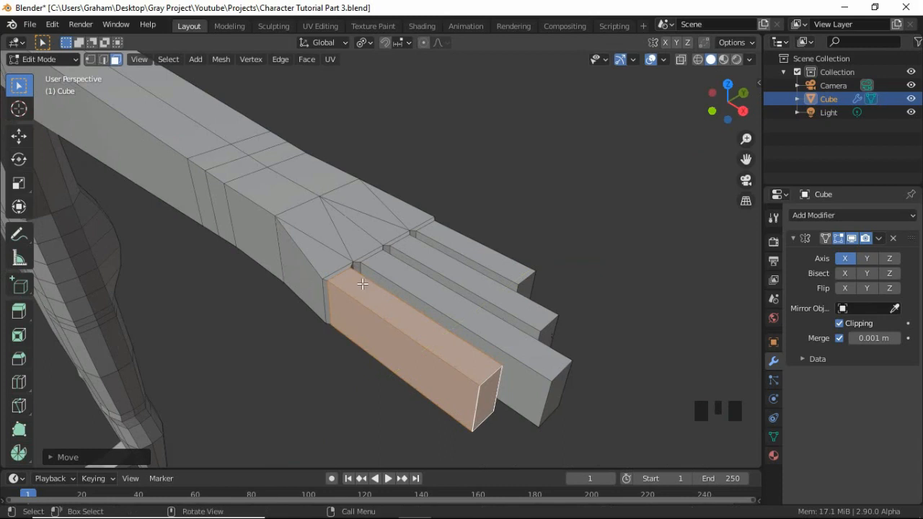
Move the outer vertical edge at the frontmost finger's base along global Y to bring it in line with the hand
middle_drag(363, 284, 375, 312)
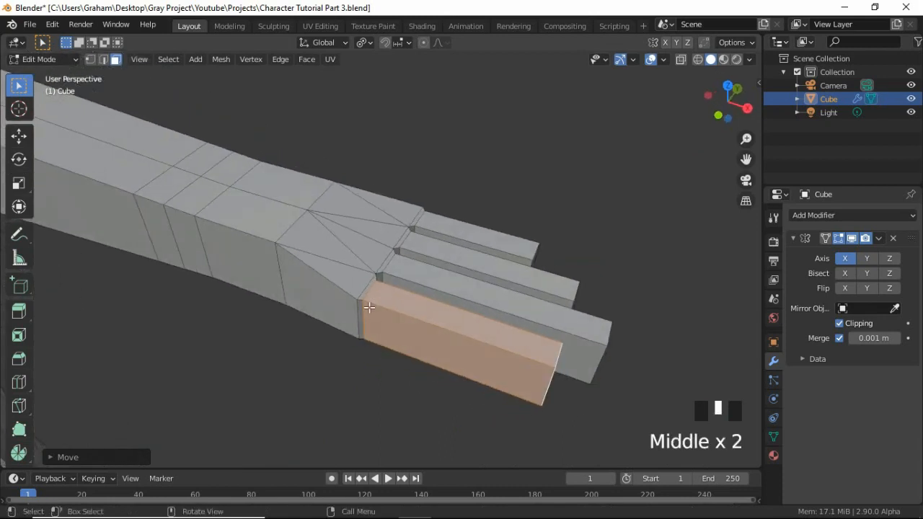
key(2)
click(362, 315)
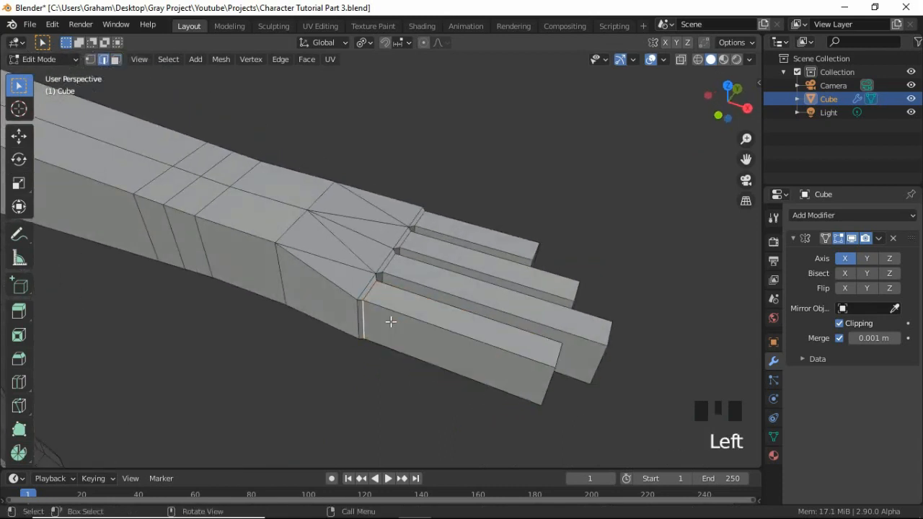
key(g)
key(y)
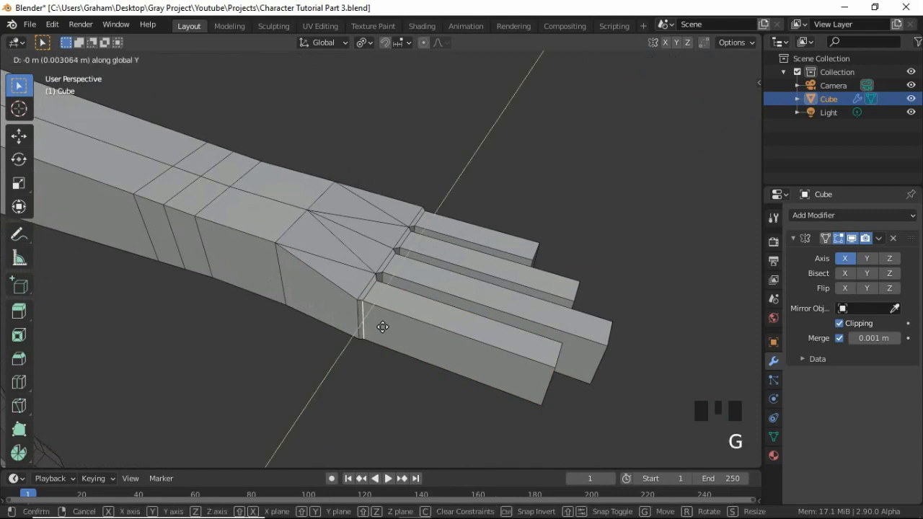
click(404, 314)
Select the whole rearmost finger and move it slightly outward along global Y, away from its neighbour
middle_drag(406, 313, 370, 312)
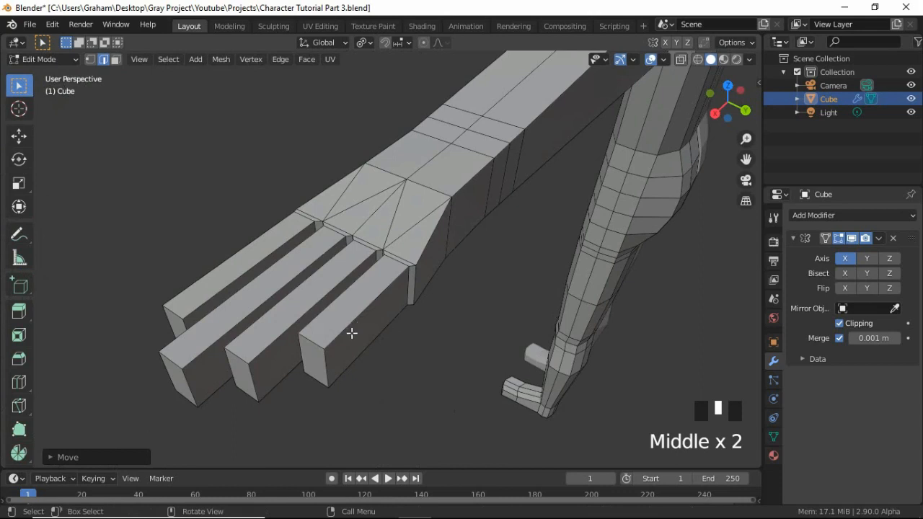
key(3)
click(320, 357)
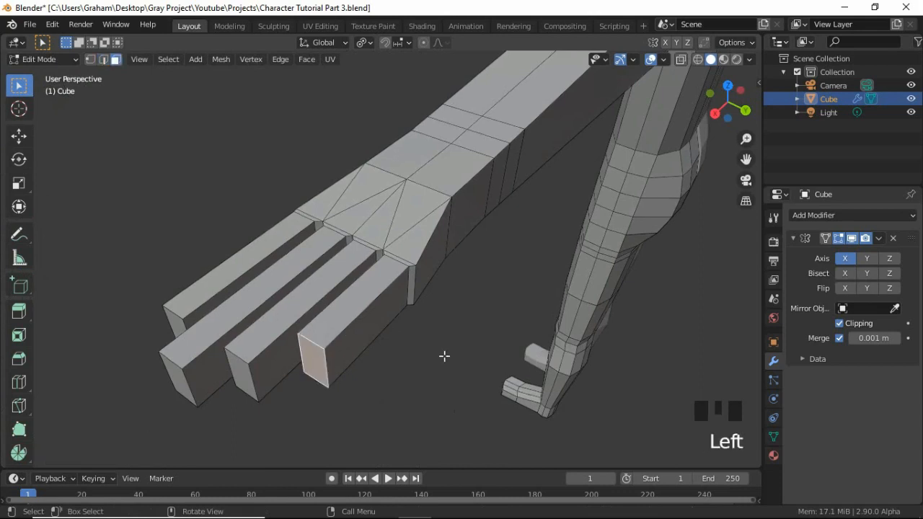
key(ctrl+KP_Add)
key(g)
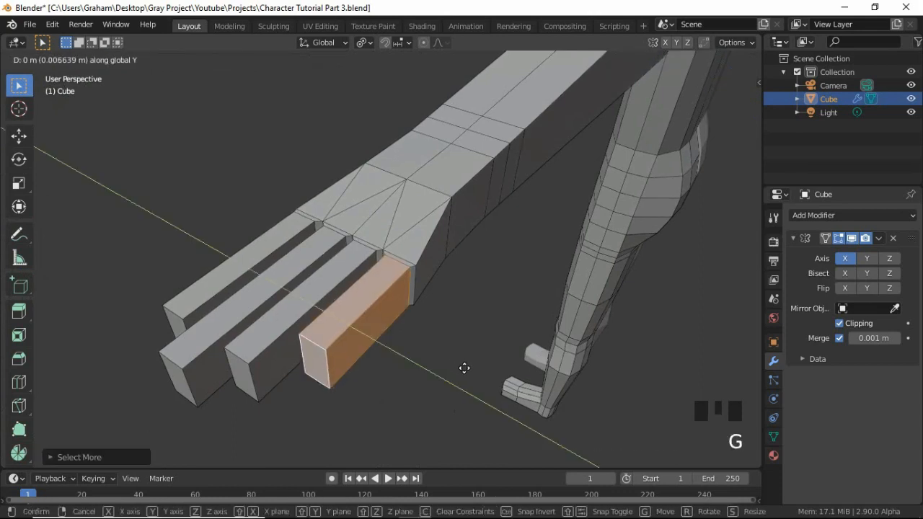
click(438, 318)
Adjust the outer vertical edge at the rearmost finger's base along global Y to line it up with the hand
key(2)
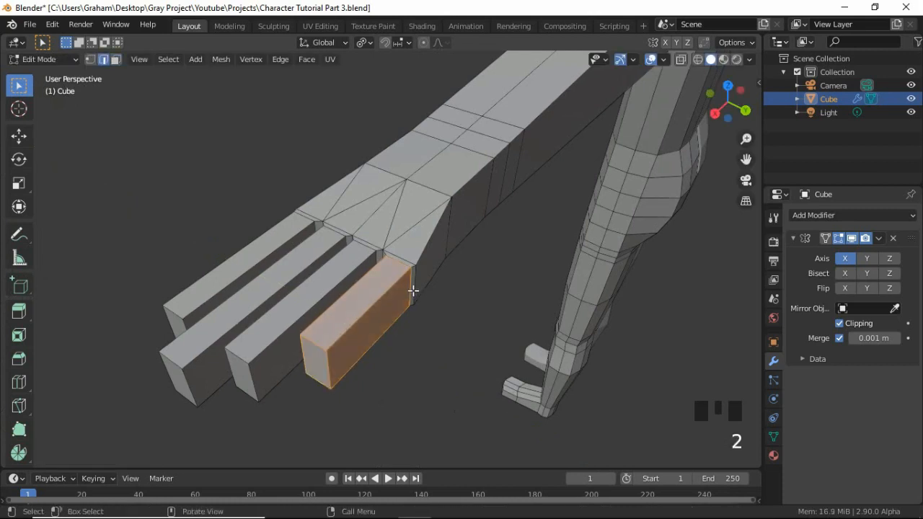
click(412, 289)
key(g)
key(y)
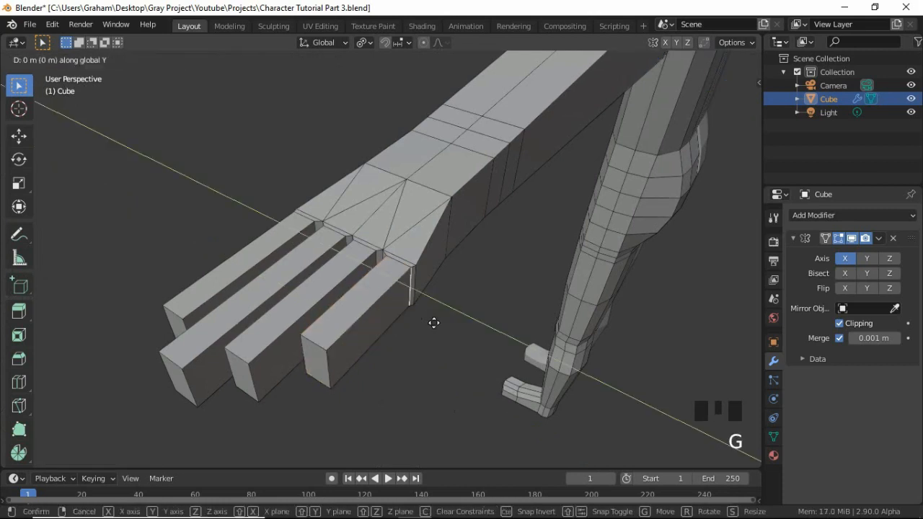
click(439, 326)
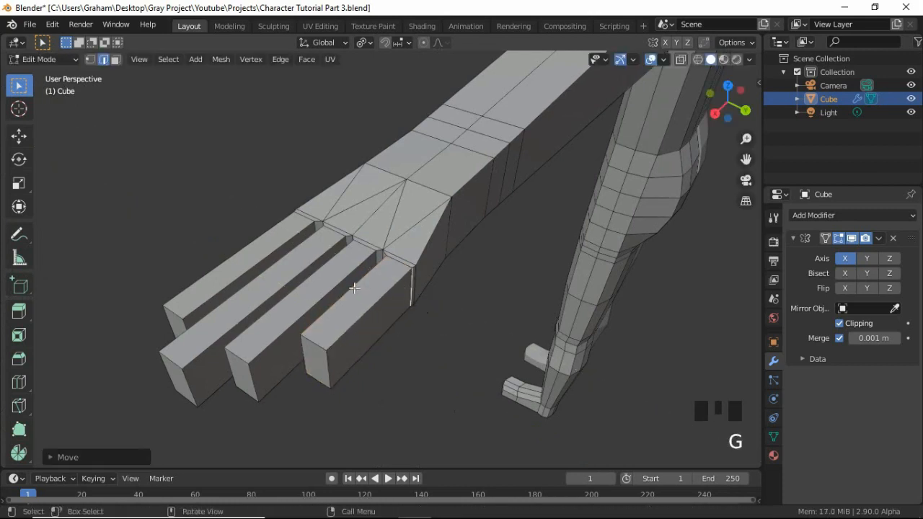
In front view, scale the end faces of all four fingers down along global Z so the fingers taper toward their tips
middle_drag(364, 294, 491, 350)
scroll(427, 347, up, 2)
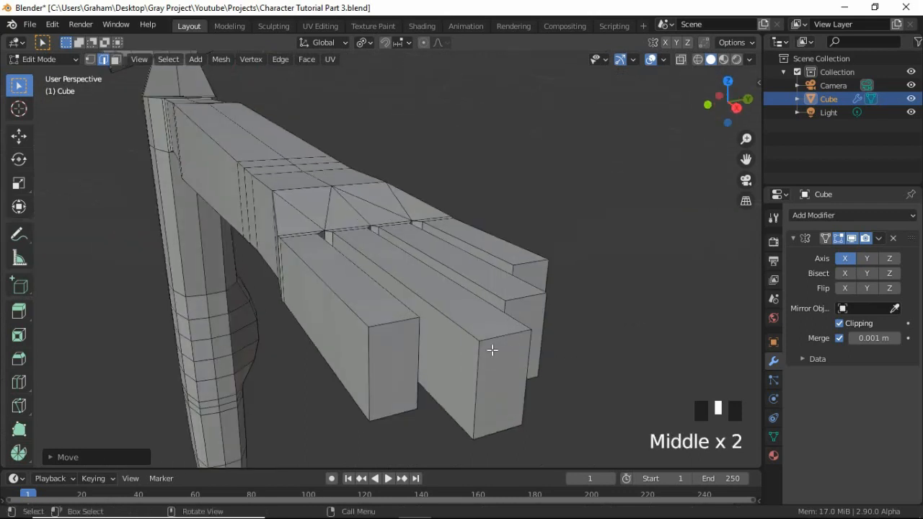
key(3)
click(398, 354)
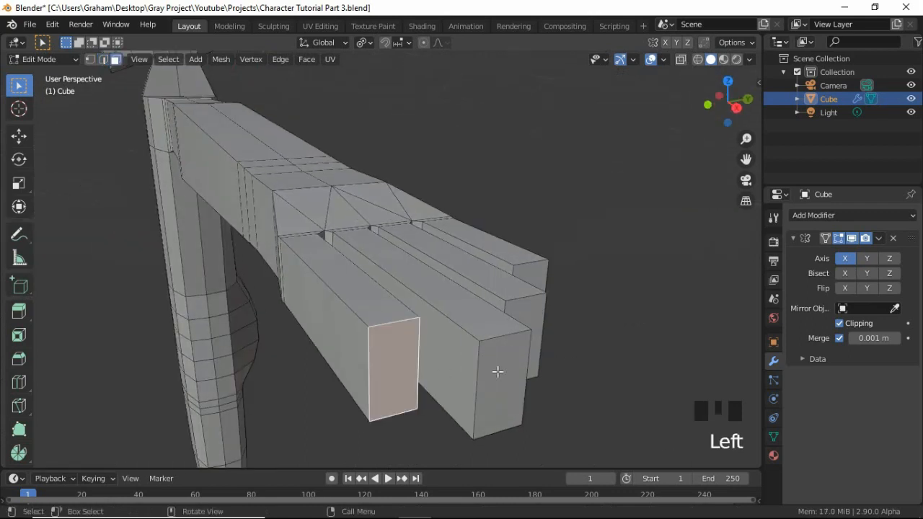
shift+click(517, 331)
shift+click(525, 306)
shift+click(538, 273)
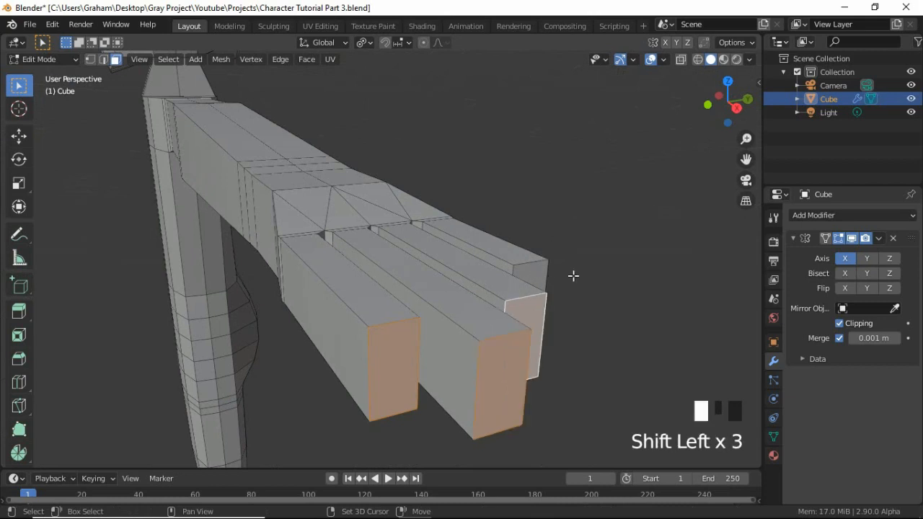
key(KP_1)
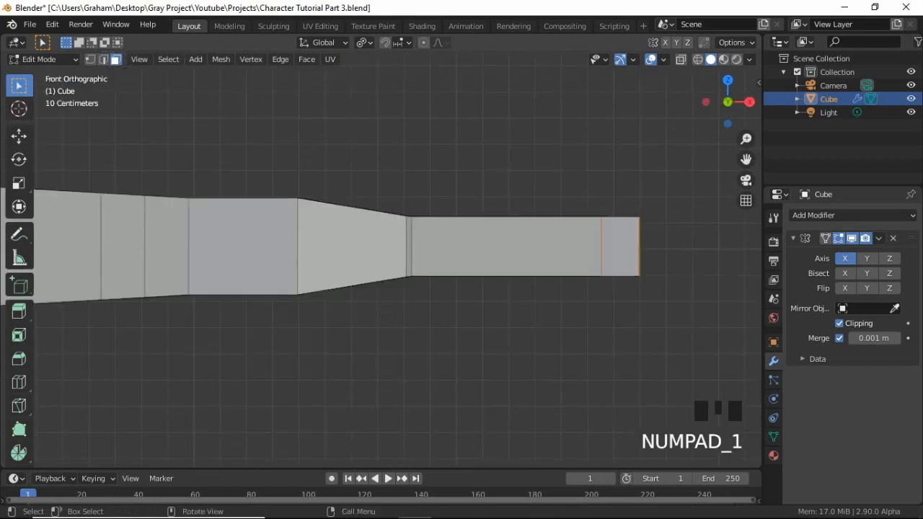
key(s)
click(622, 322)
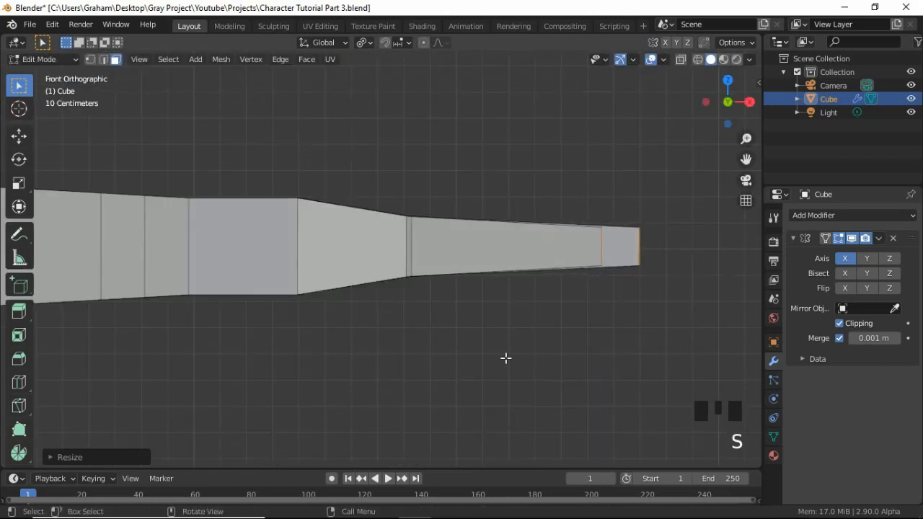
Reduce the height of the four fingertip faces a little further by scaling them along global Z
mouse_move(506, 357)
middle_down()
mouse_move(476, 299)
mouse_move(517, 353)
middle_up()
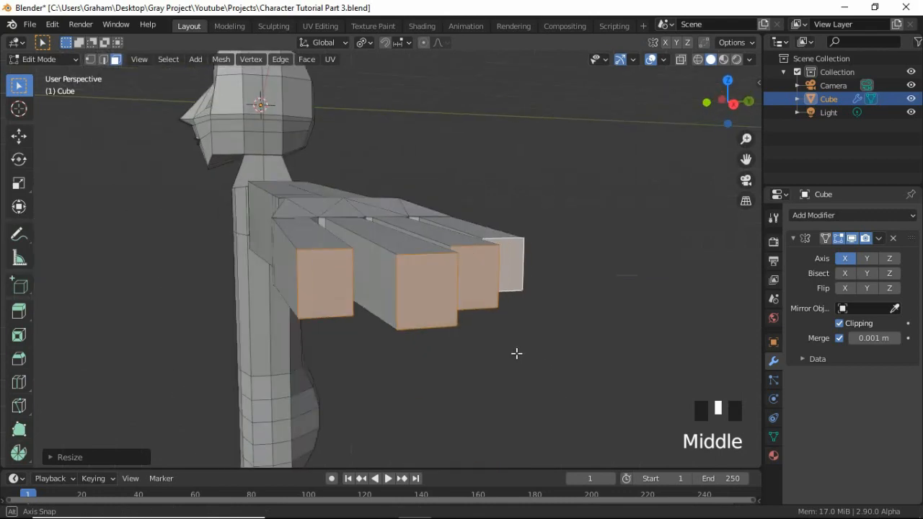
key(s)
click(334, 270)
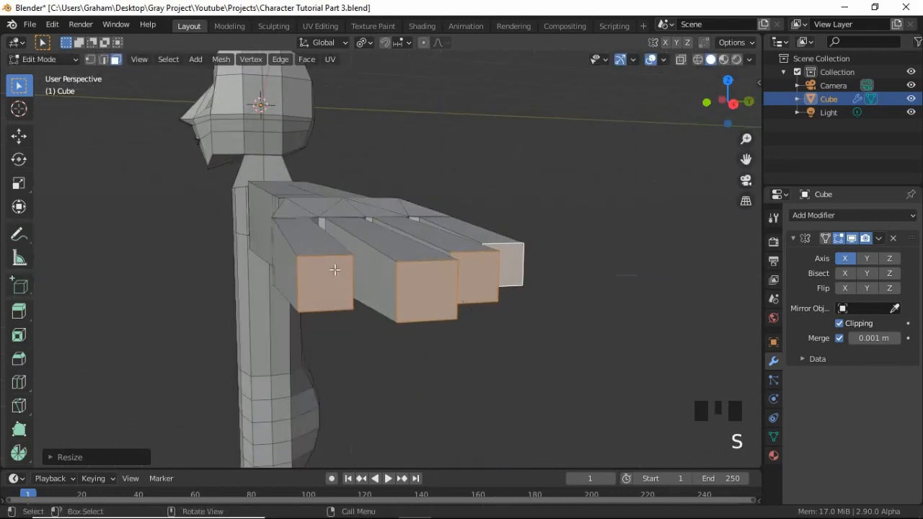
middle_drag(335, 270, 571, 325)
middle_drag(550, 286, 549, 242)
middle_drag(419, 258, 389, 317)
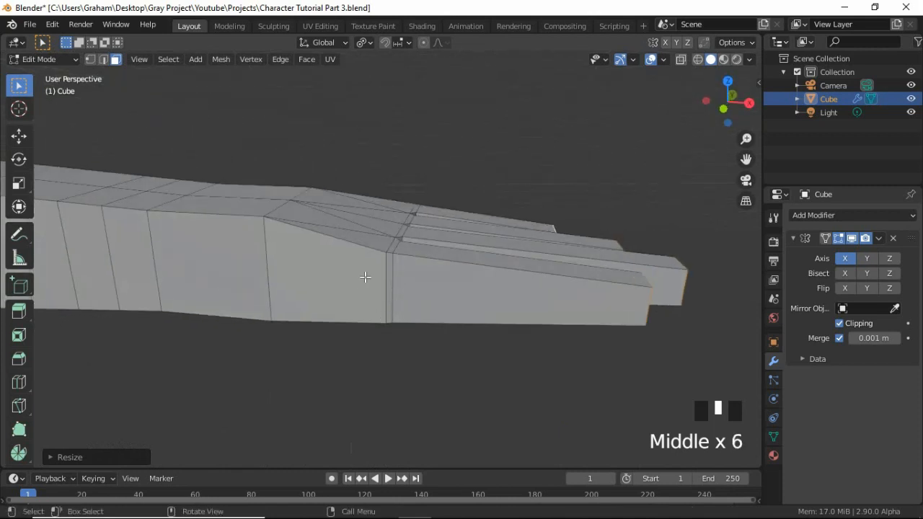
key(KP_1)
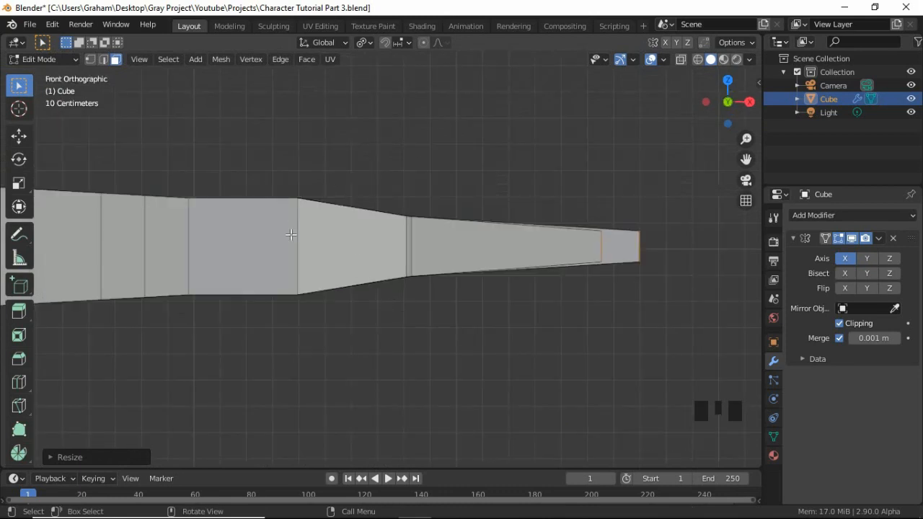
key(2)
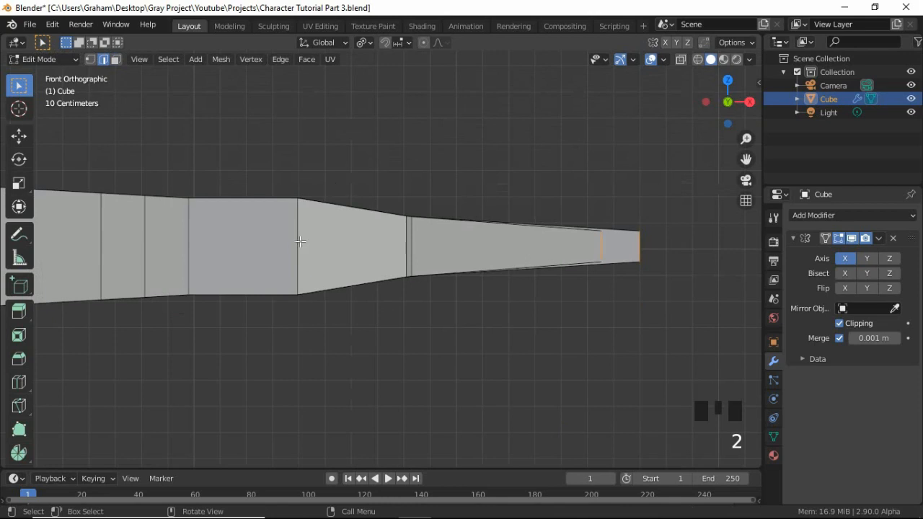
alt+click(298, 241)
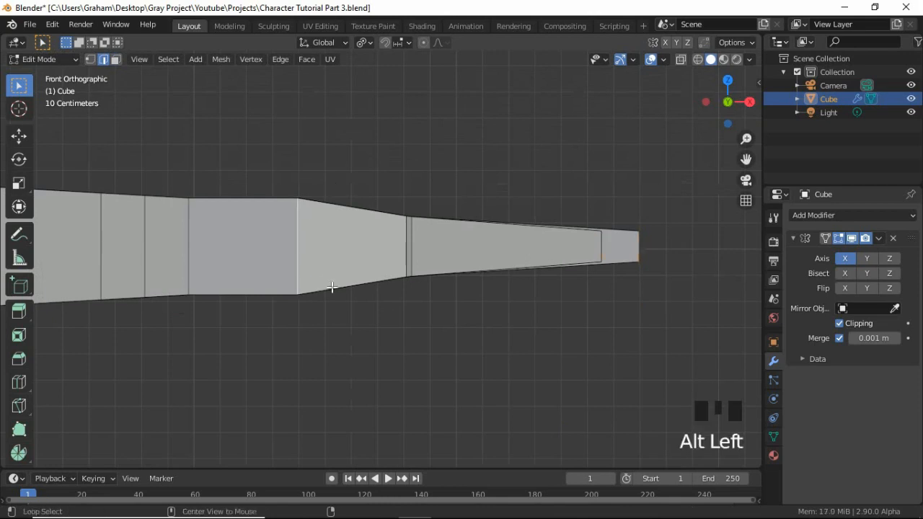
middle_drag(320, 231, 299, 286)
In wireframe front view, select the vertex column across the middle of the hand and scale it to about 0.83 along global Z
key(KP_1)
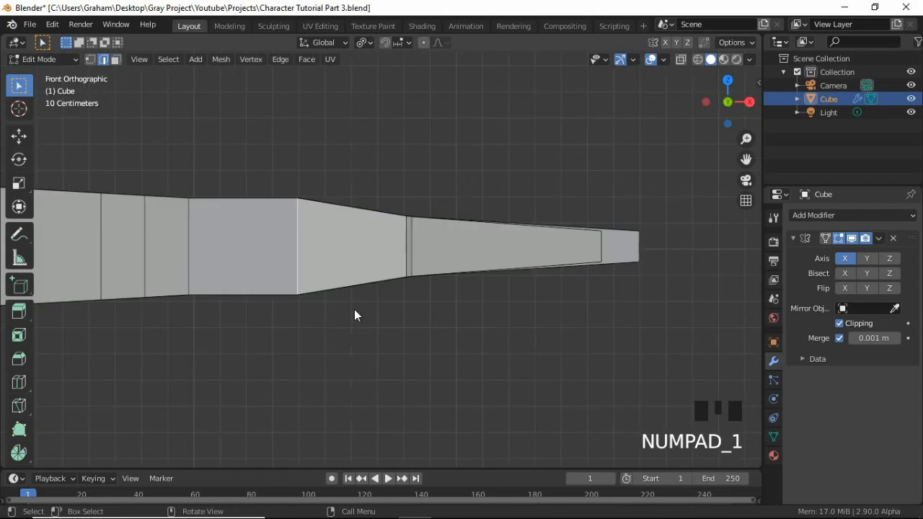
key(z)
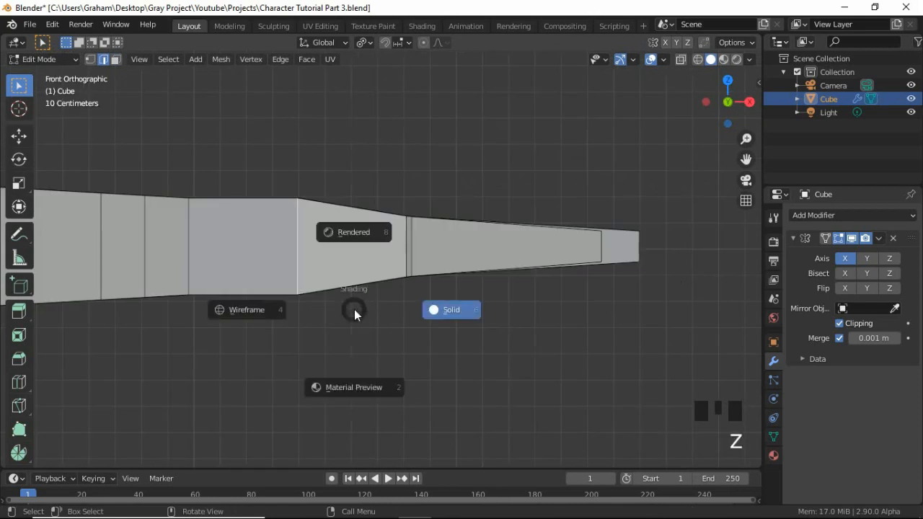
click(244, 310)
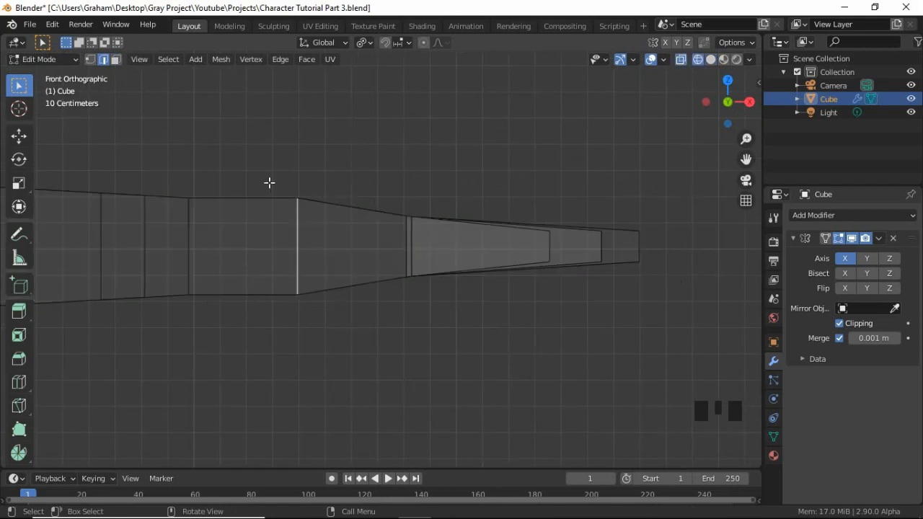
key(1)
drag(266, 151, 355, 358)
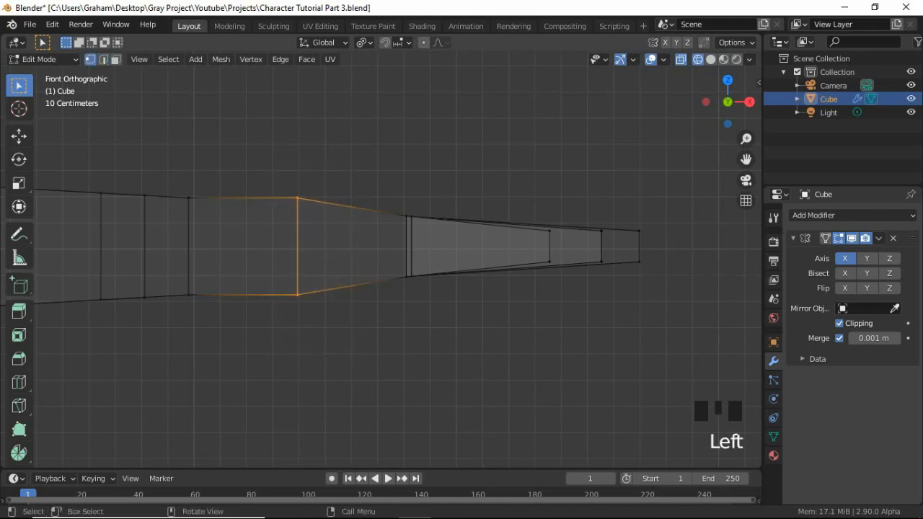
key(s)
key(z)
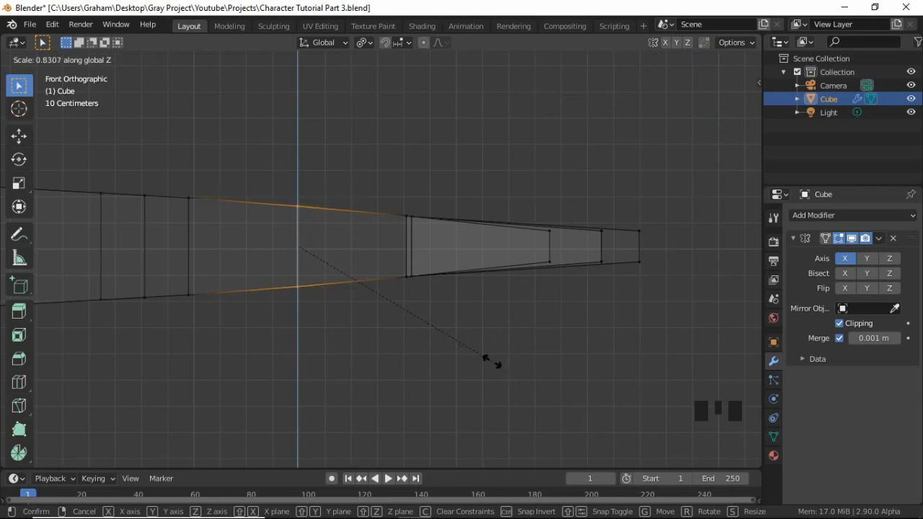
click(274, 274)
scroll(275, 217, down, 2)
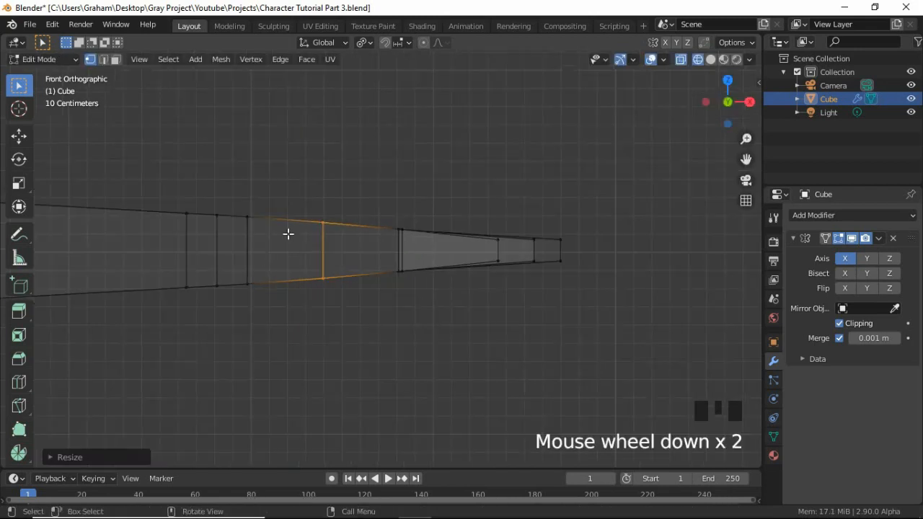
middle_drag(291, 234, 319, 313)
middle_drag(387, 340, 345, 339)
middle_drag(400, 363, 399, 366)
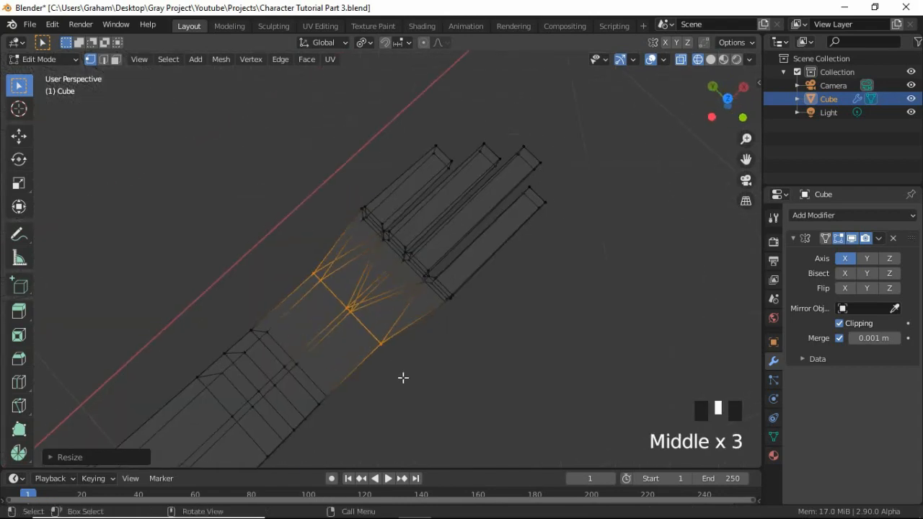
In top view, move the vertex column across the middle of the hand slightly along global Y
key(KP_7)
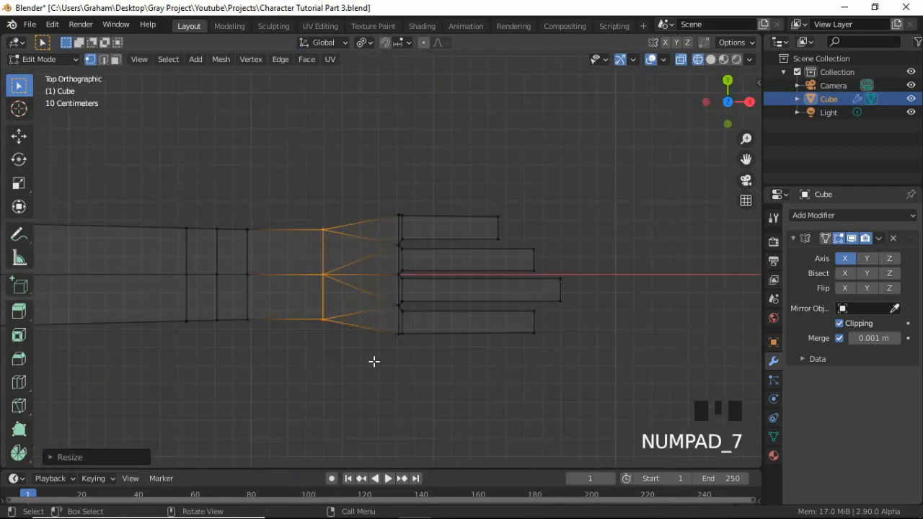
key(g)
key(y)
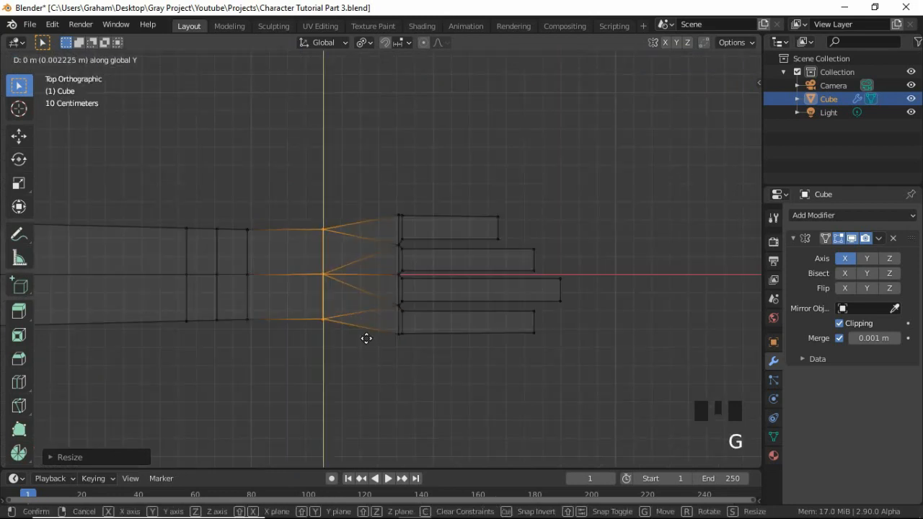
click(367, 330)
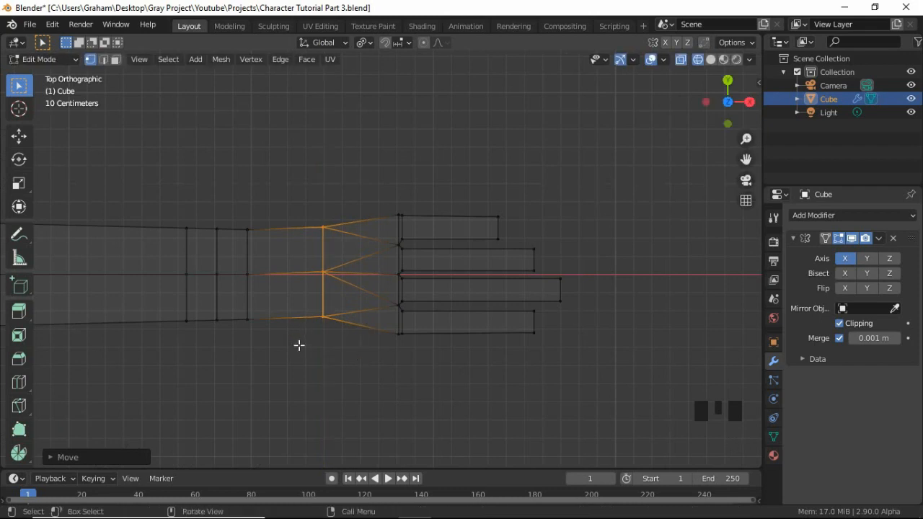
In solid shading, select the front side face of the palm next to the wrist and extrude it outward about 0.22 m as a thumb base
middle_drag(298, 345, 287, 282)
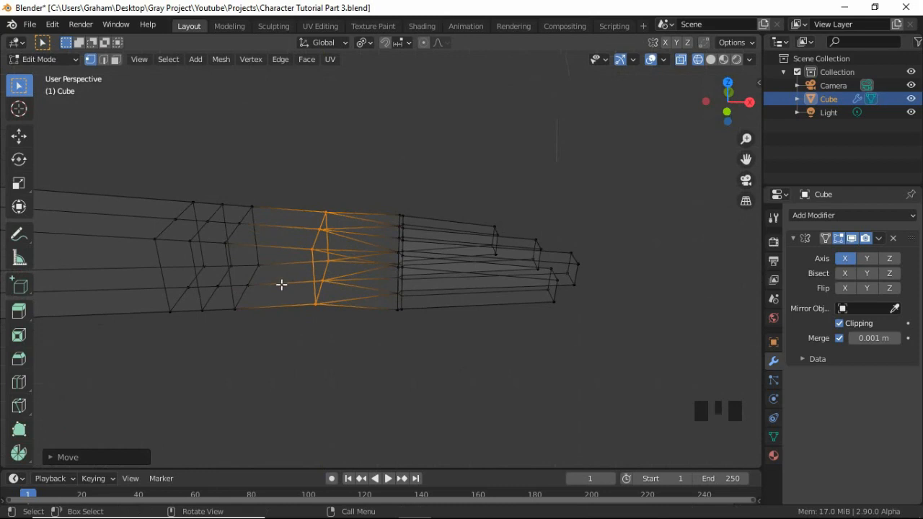
key(z)
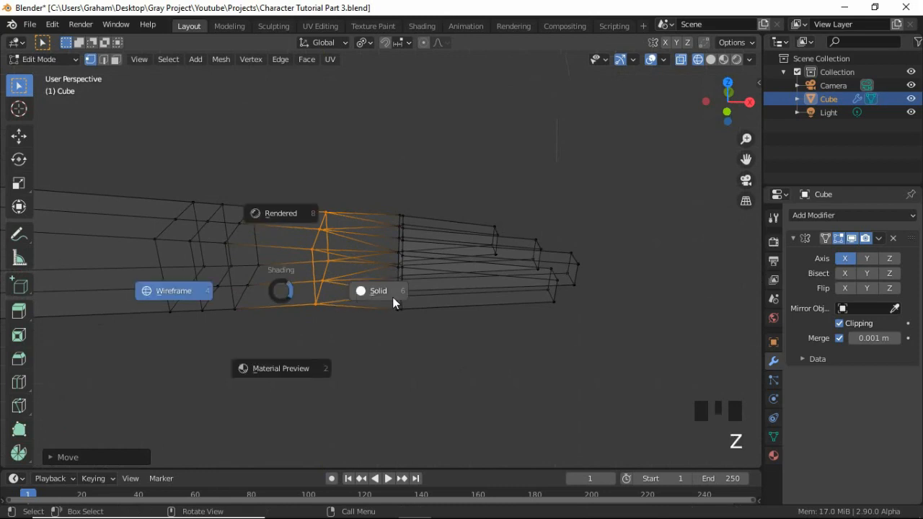
click(393, 302)
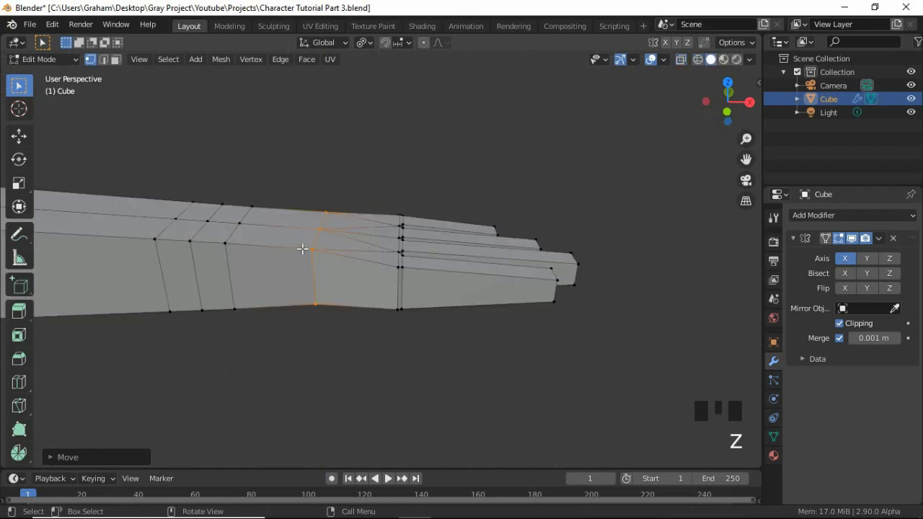
click(115, 60)
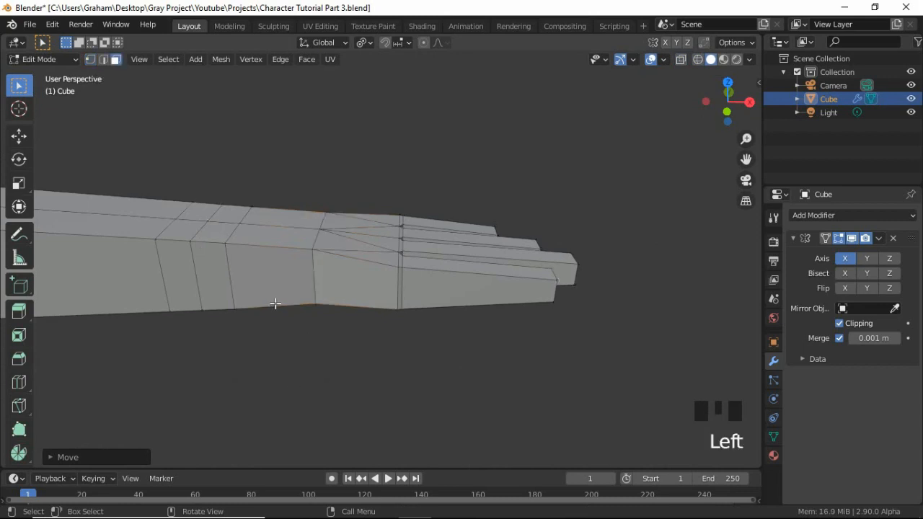
middle_drag(274, 303, 255, 258)
click(262, 243)
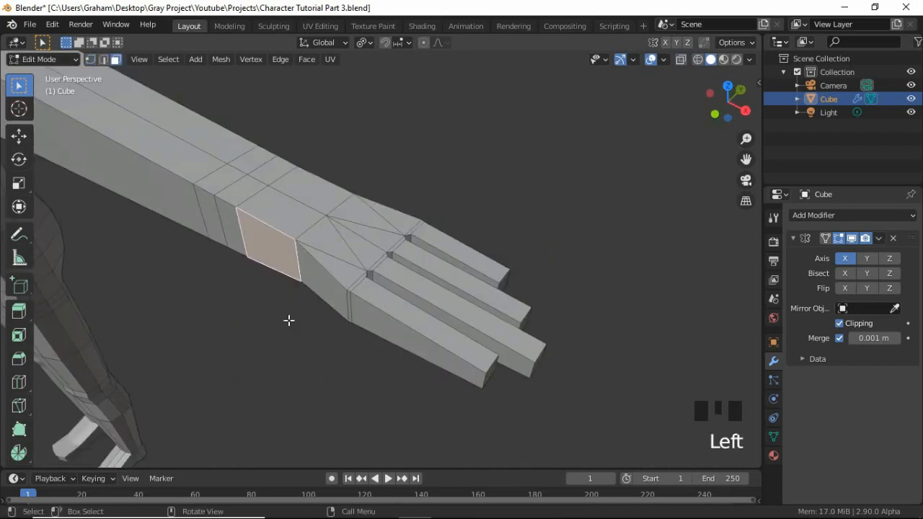
key(e)
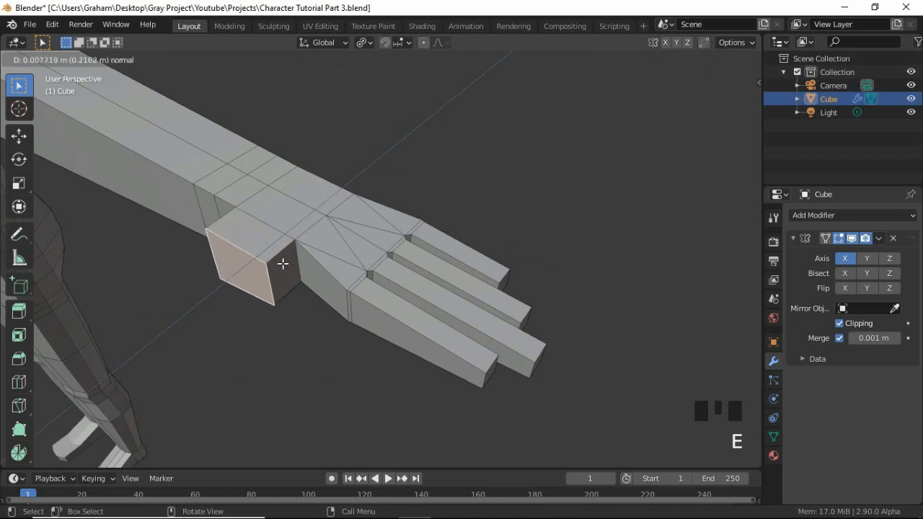
click(281, 271)
Extrude the thumb base's finger-facing side forward and move the new end face outward along global Y, away from the fingers
click(282, 302)
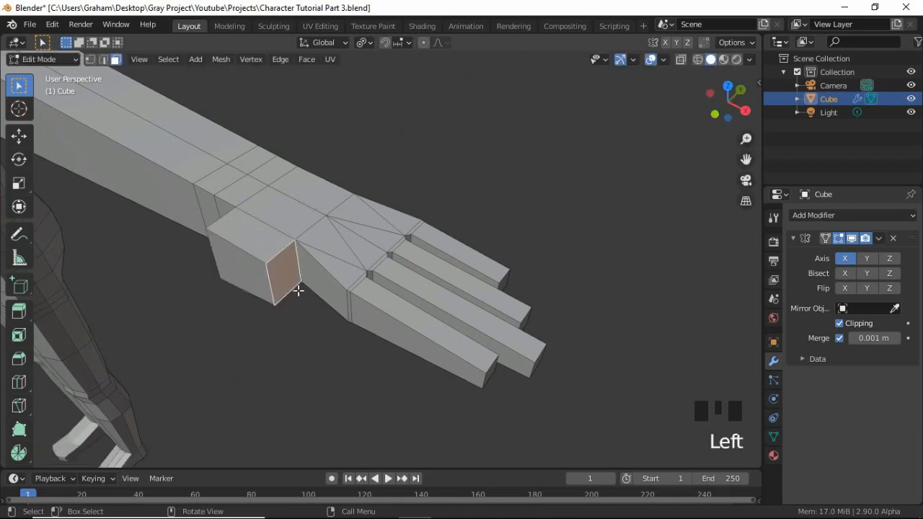
key(e)
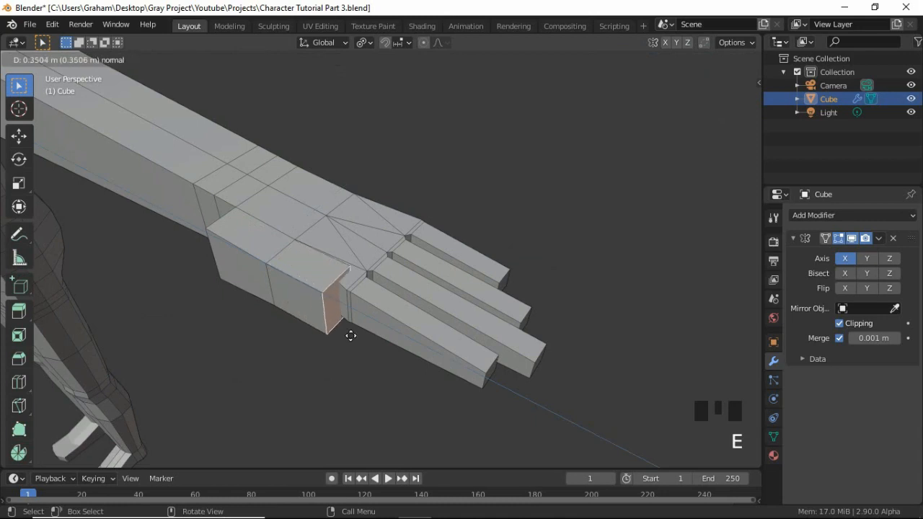
click(366, 333)
key(g)
key(y)
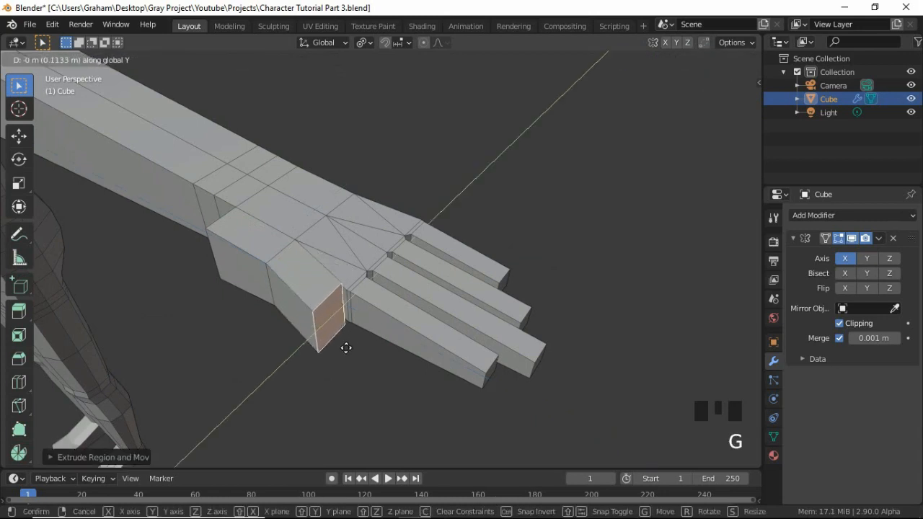
click(342, 365)
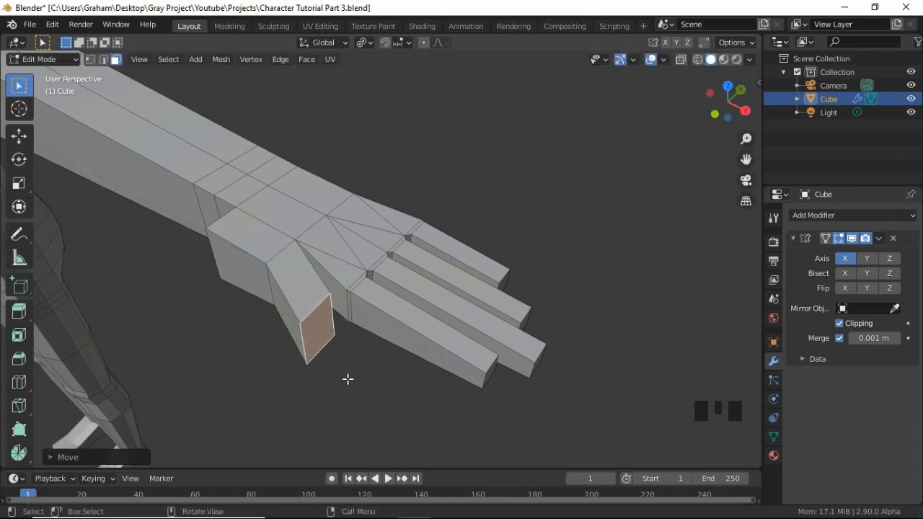
Extrude the thumb's end face into a tip segment and adjust the segment's length along global X
key(e)
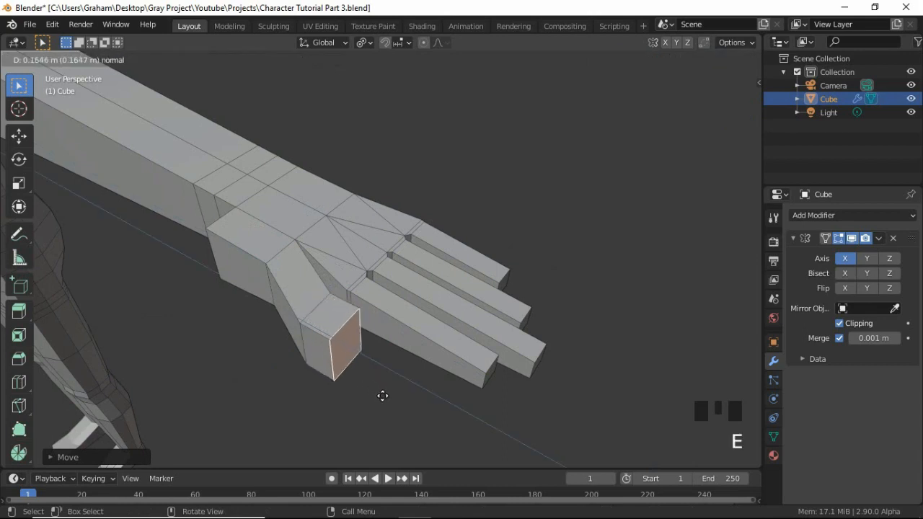
click(416, 394)
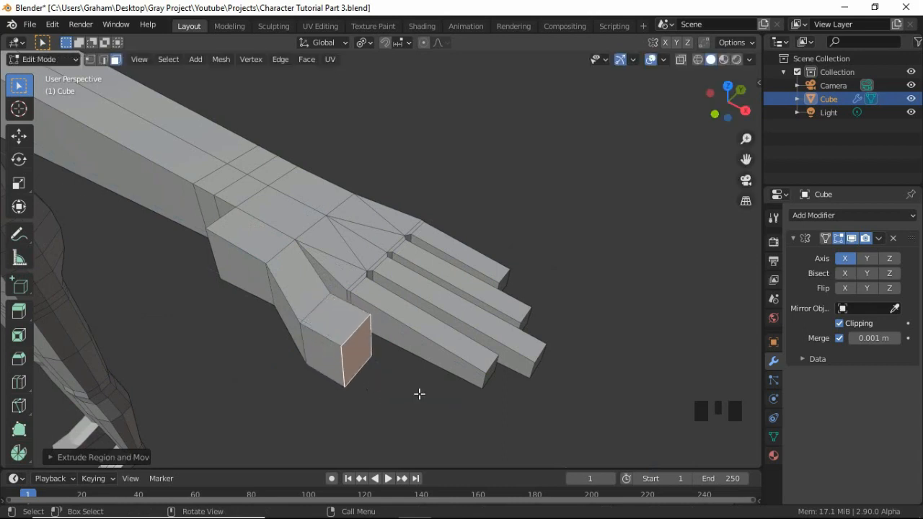
middle_drag(418, 375, 481, 402)
key(g)
key(x)
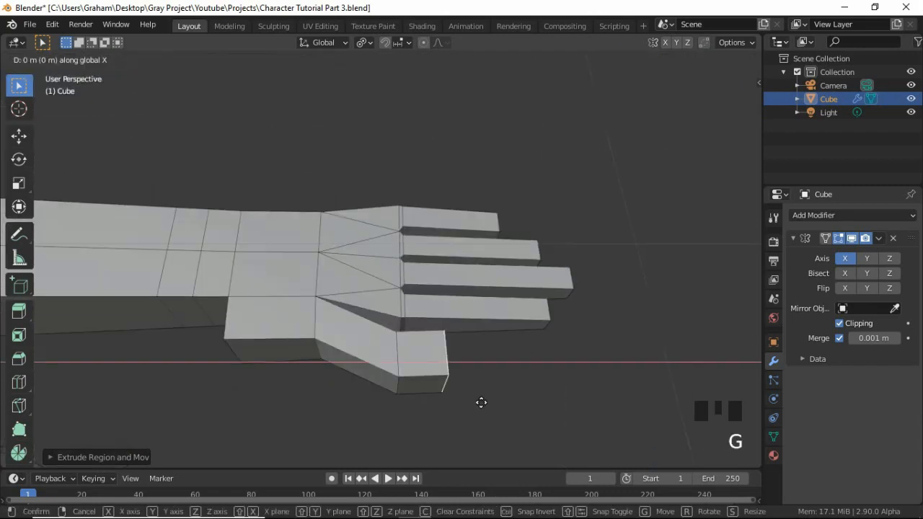
click(469, 380)
Grow the selection to cover both forward thumb segments and scale them down with global X locked
middle_drag(468, 379, 466, 378)
key(ctrl+KP_Add)
key(ctrl+KP_Add)
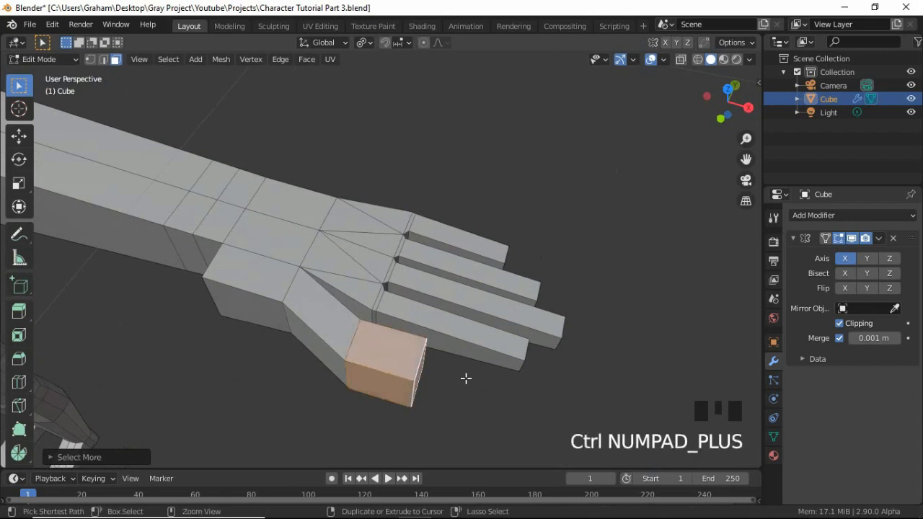
key(s)
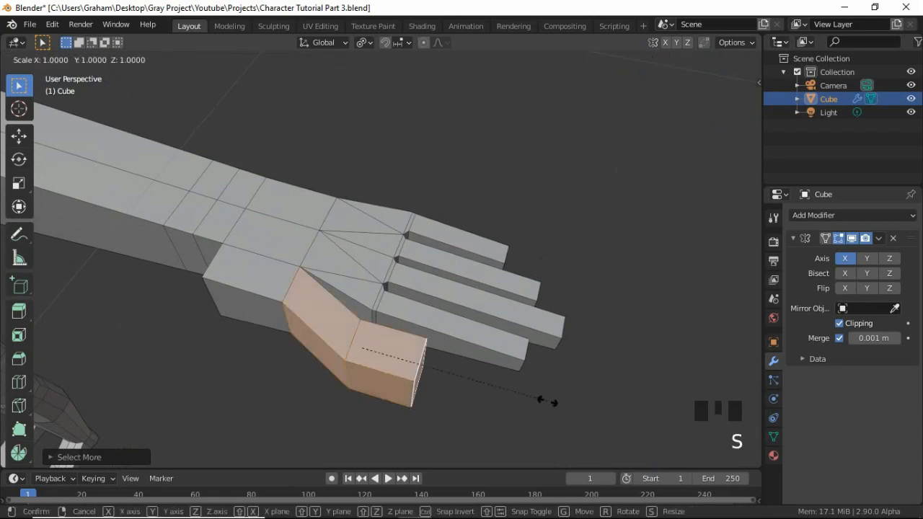
key(shift+x)
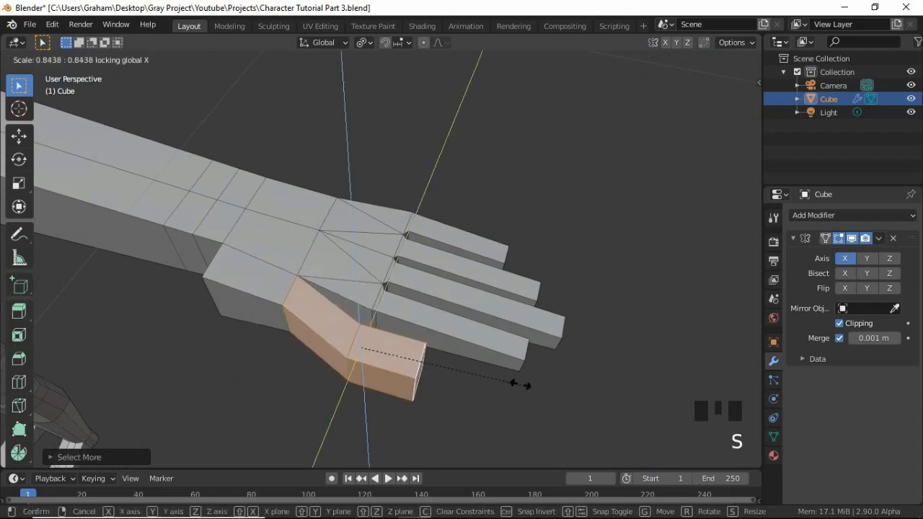
click(495, 373)
Scale the thumb down along global Z and reduce the height of its tip face further
middle_drag(495, 373, 539, 323)
key(s)
key(z)
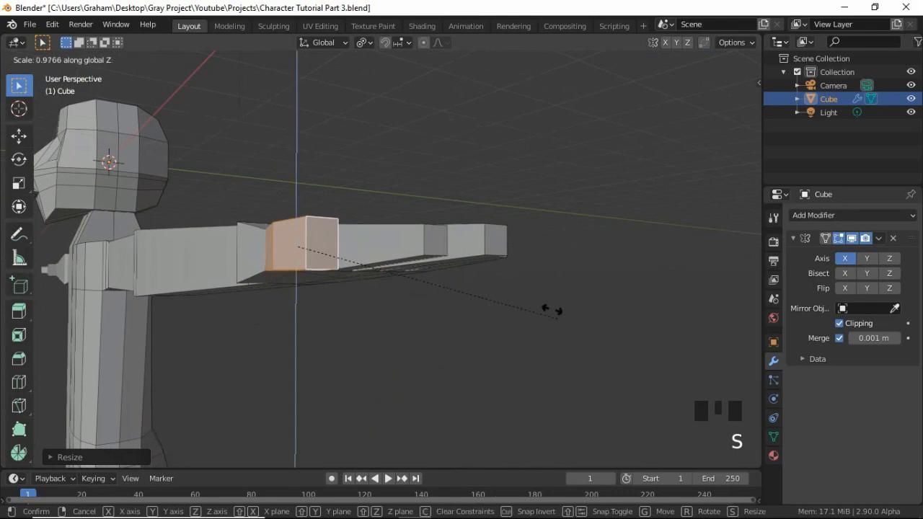
click(577, 290)
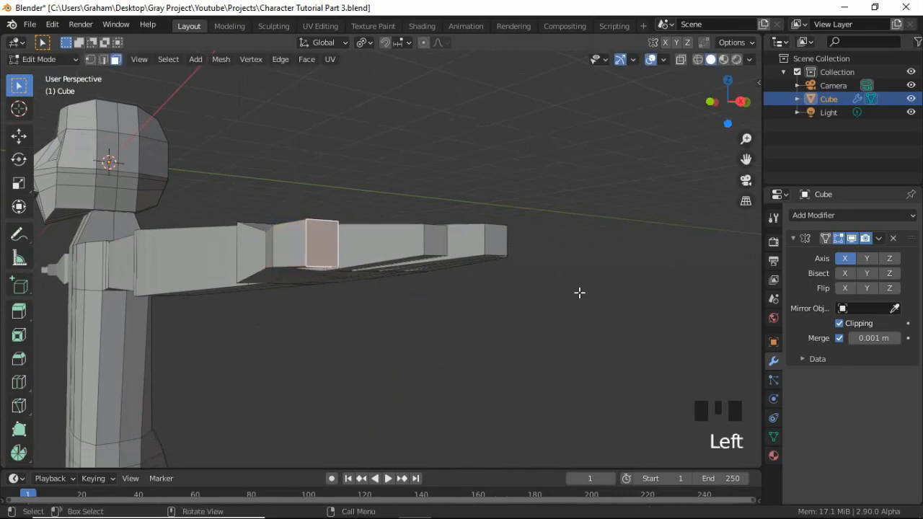
key(s)
key(z)
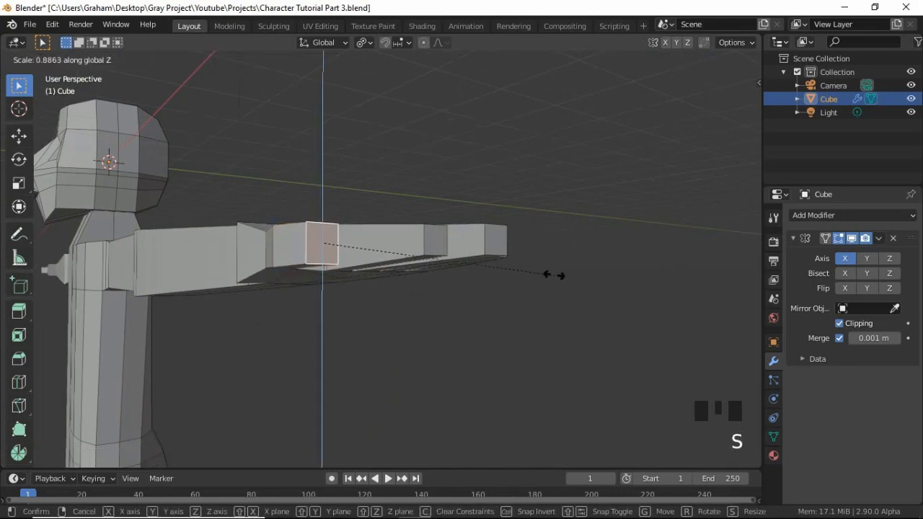
click(544, 268)
Select the rear outer vertical edge of the thumb base and scale it to about 0.6
middle_drag(333, 244, 291, 310)
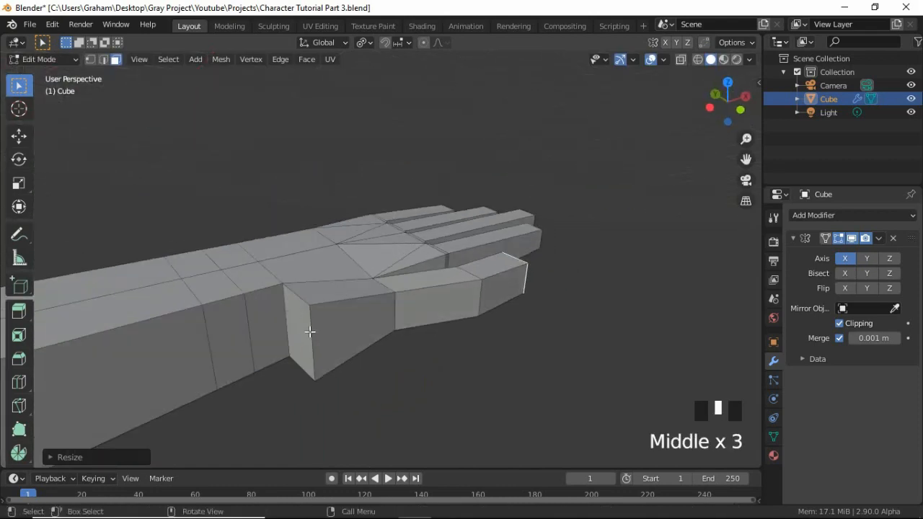
key(2)
click(341, 357)
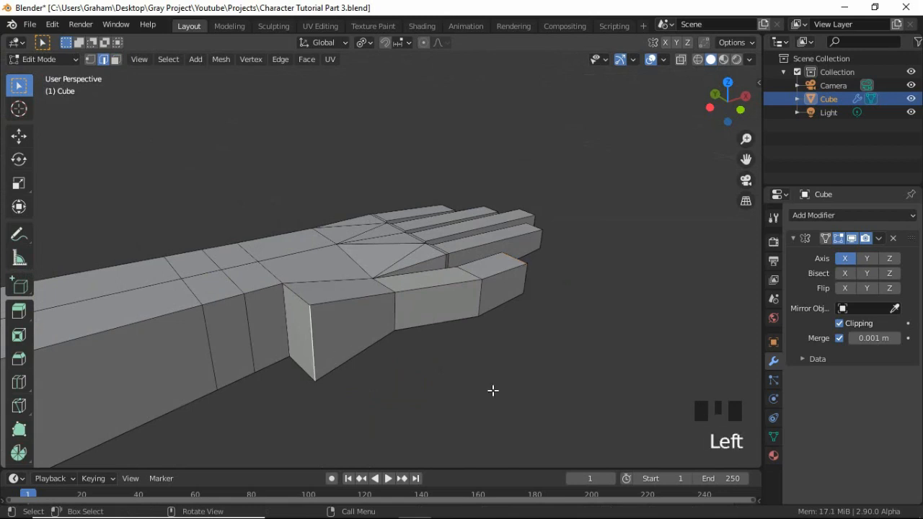
key(s)
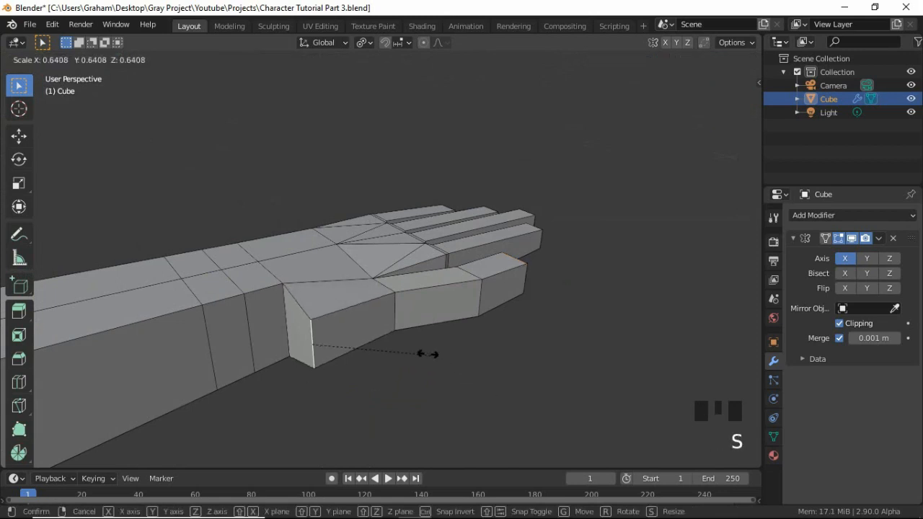
click(424, 349)
In top view, move the thumb base's rear outer edge about 0.11 m along X and 0.09 m along Y toward the palm
key(KP_1)
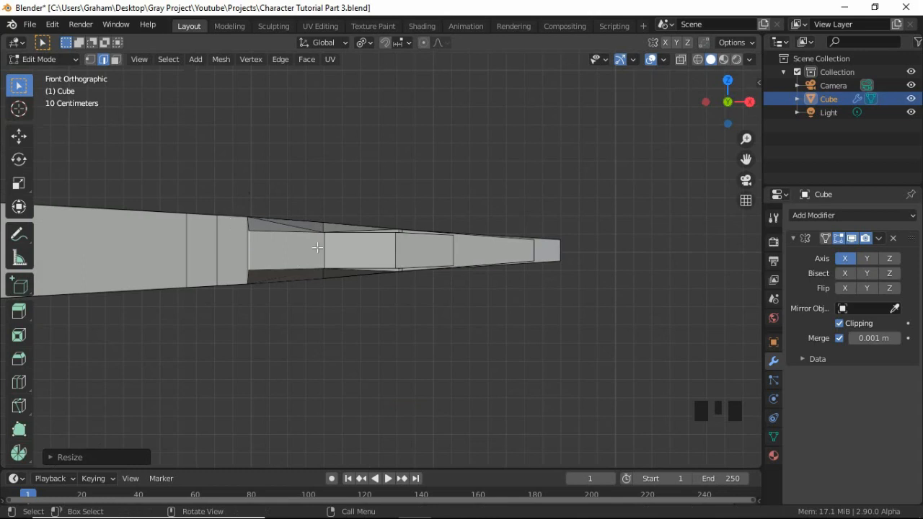
key(KP_7)
shift+middle_drag(299, 319, 352, 250)
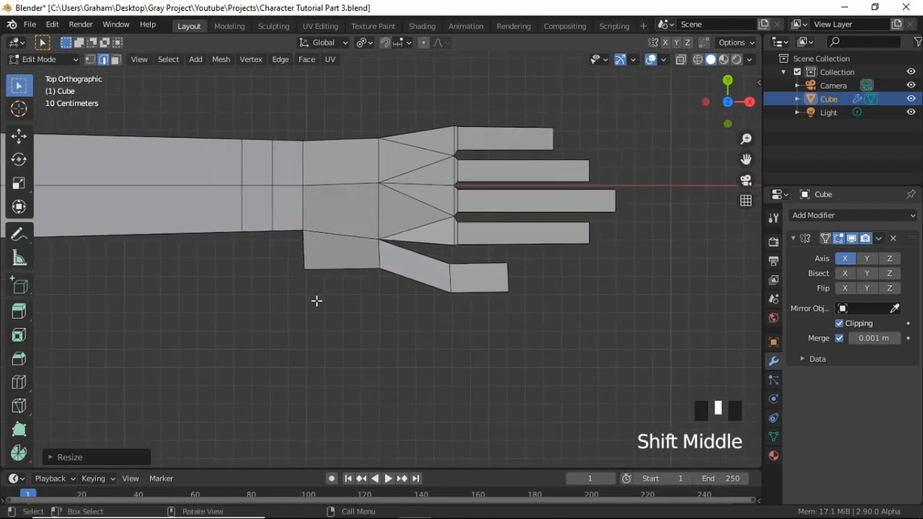
key(g)
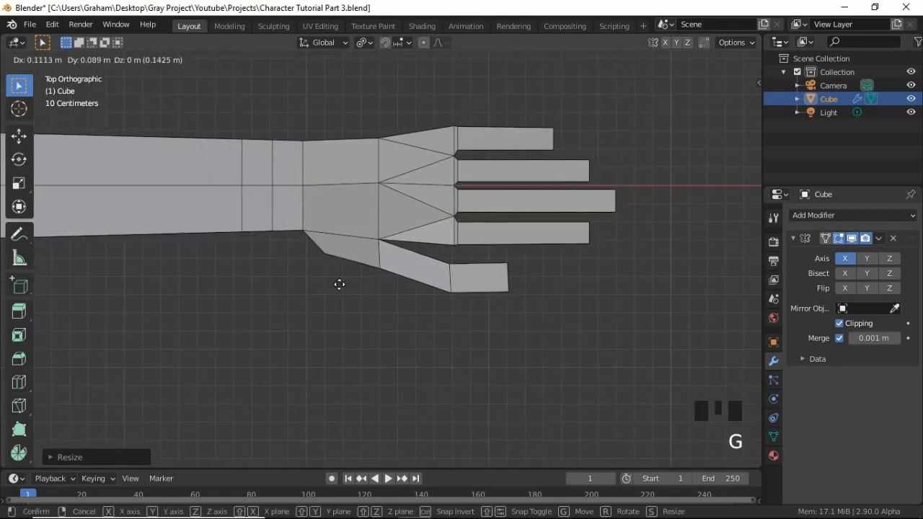
click(340, 283)
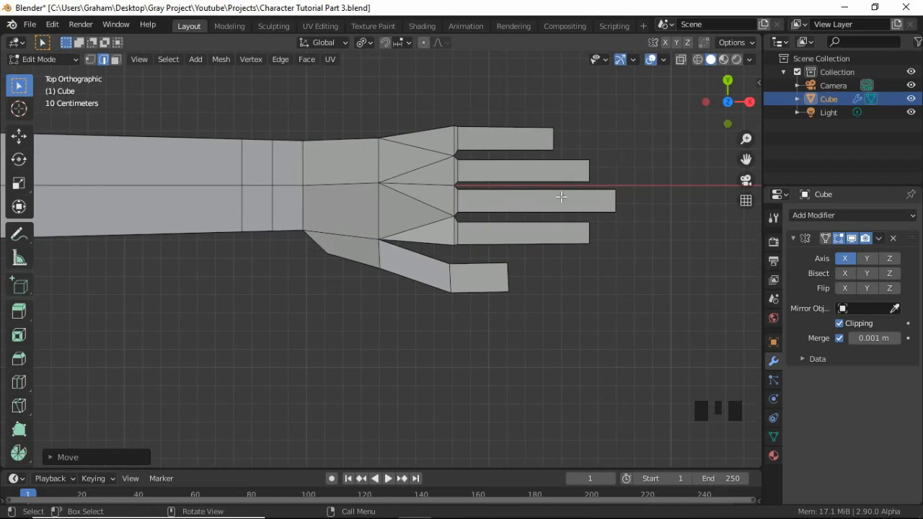
In wireframe top view, nudge the vertices at the little finger's outer knuckle corner slightly inward along global Y, and return to solid shading
shift+middle_drag(584, 186, 481, 190)
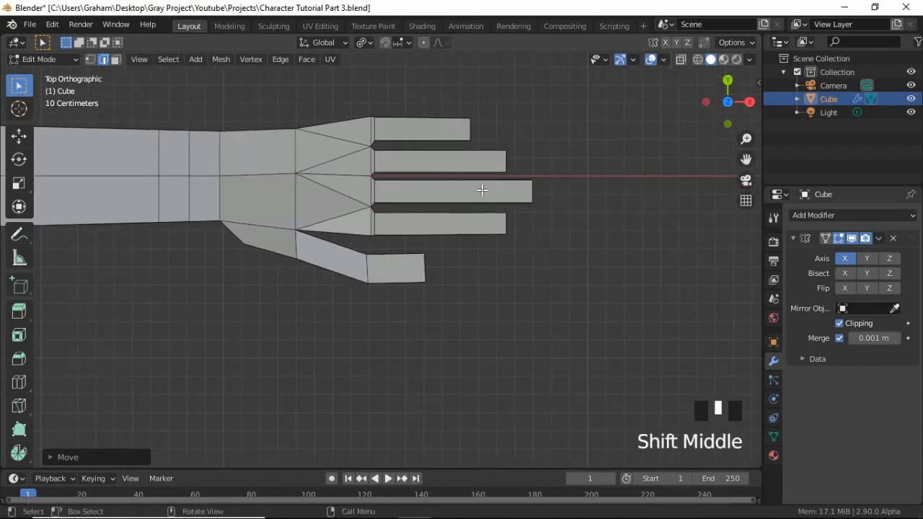
scroll(477, 215, up, 3)
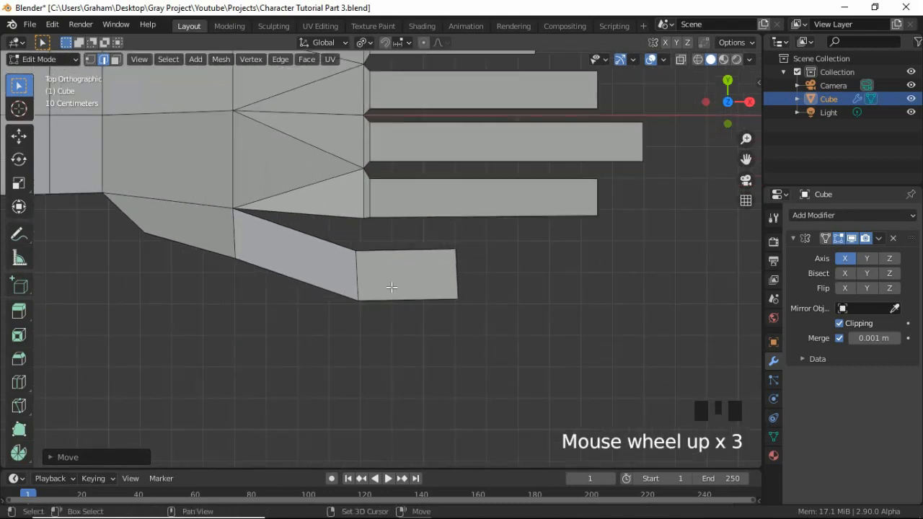
shift+middle_drag(563, 173, 409, 212)
scroll(409, 212, down, 1)
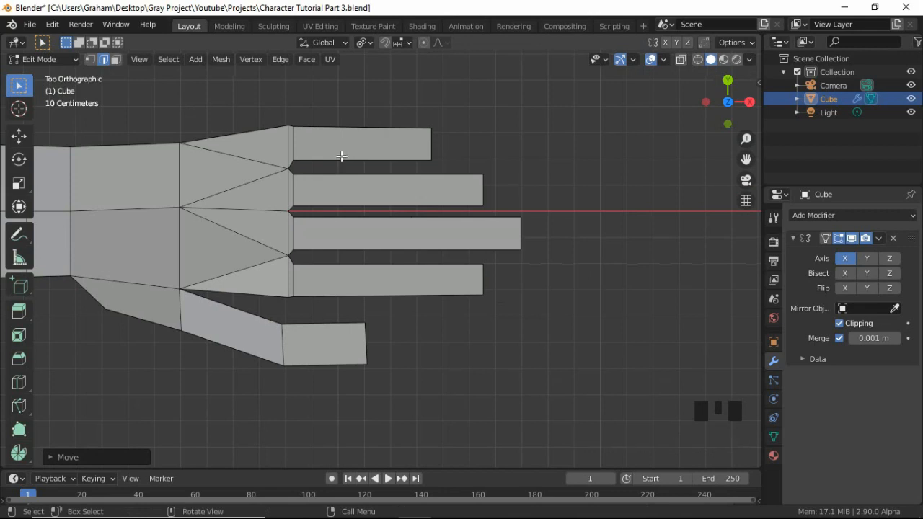
key(z)
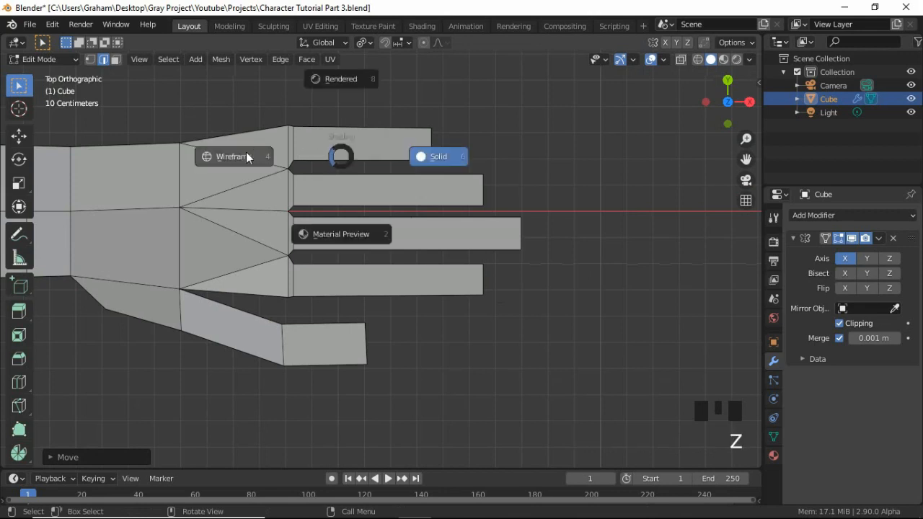
click(246, 156)
key(1)
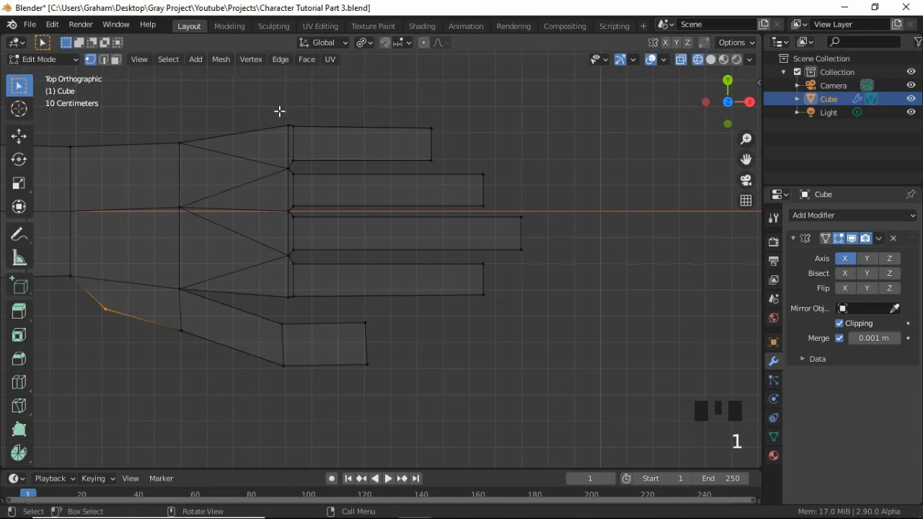
drag(280, 112, 290, 133)
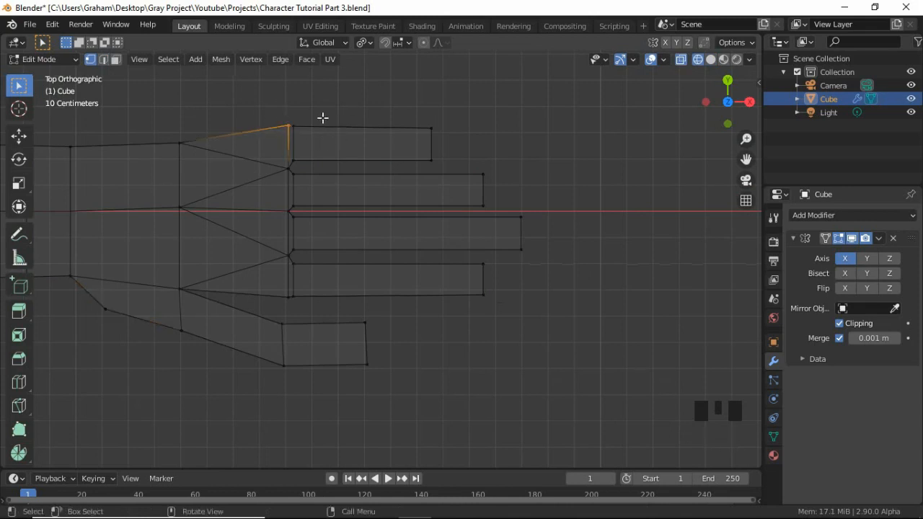
key(g)
key(y)
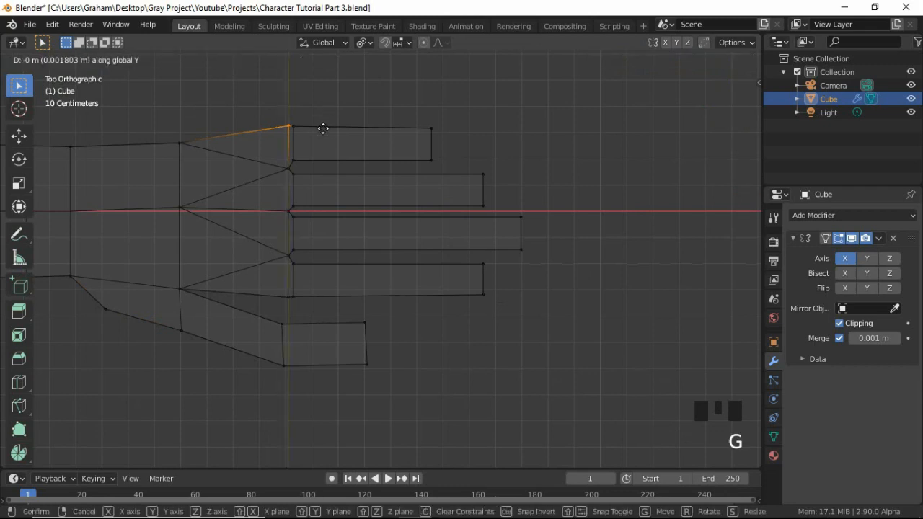
click(323, 132)
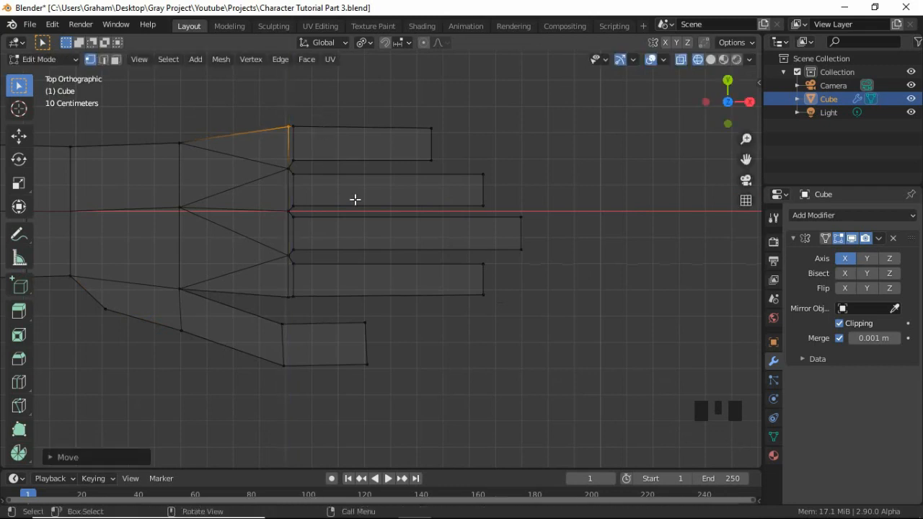
key(z)
key(6)
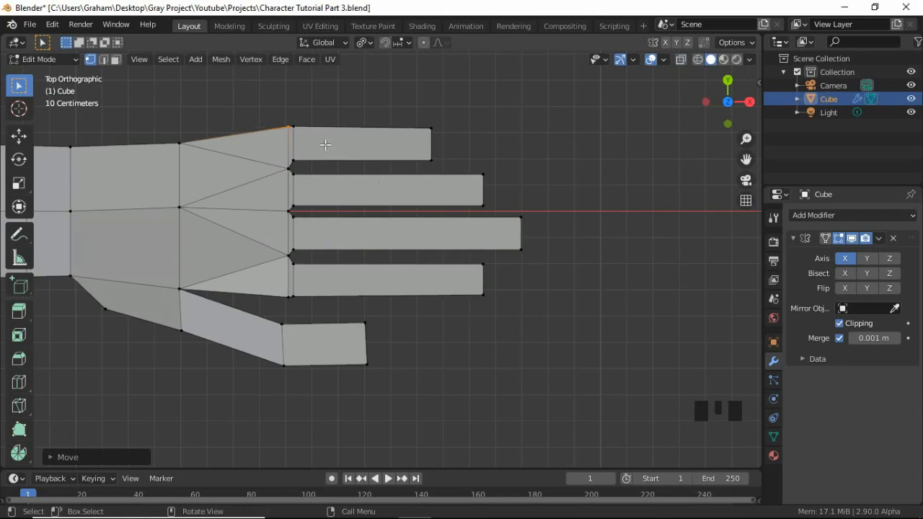
Add two loop cuts across the little finger, one at its middle and one halfway between there and the tip
scroll(390, 168, up, 2)
scroll(343, 148, down, 1)
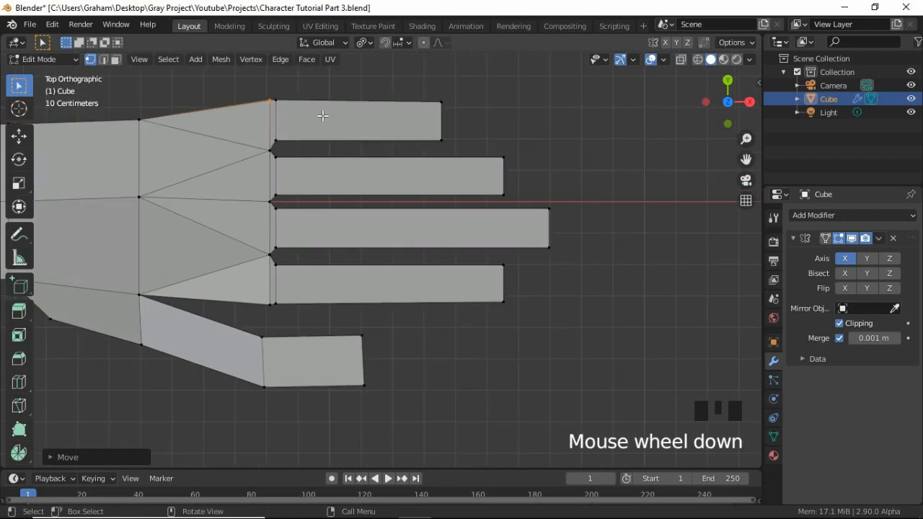
key(ctrl+r)
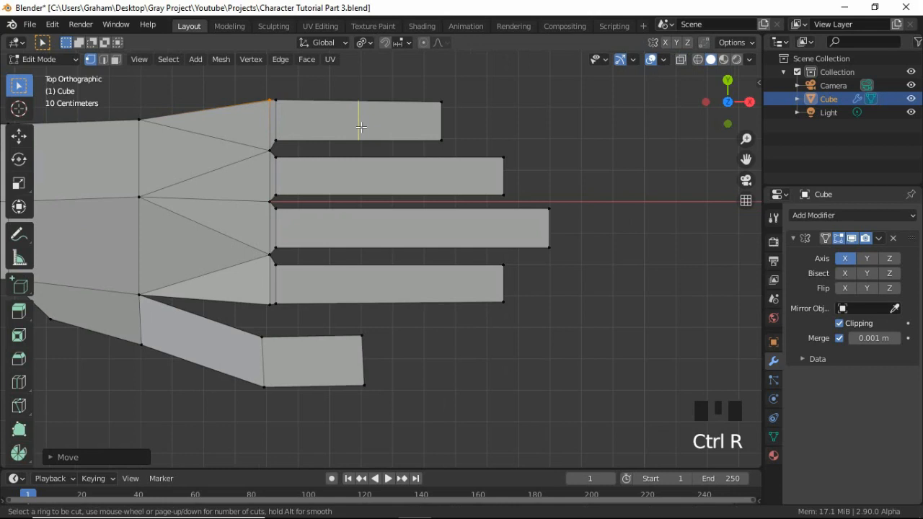
click(360, 127)
right_click(368, 127)
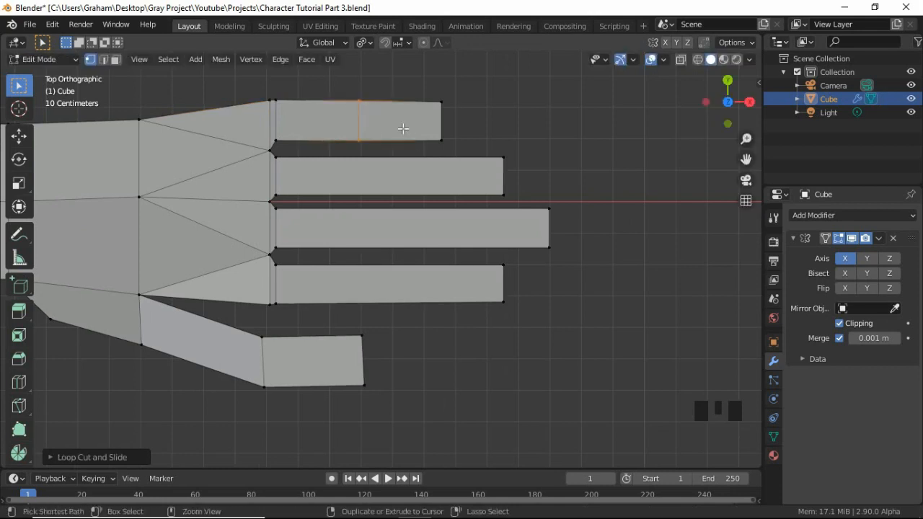
key(ctrl+r)
click(402, 129)
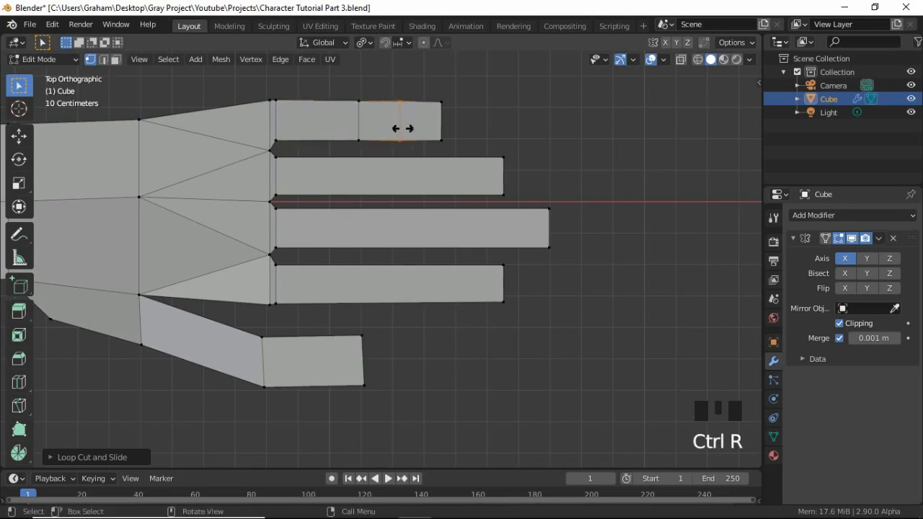
right_click(406, 127)
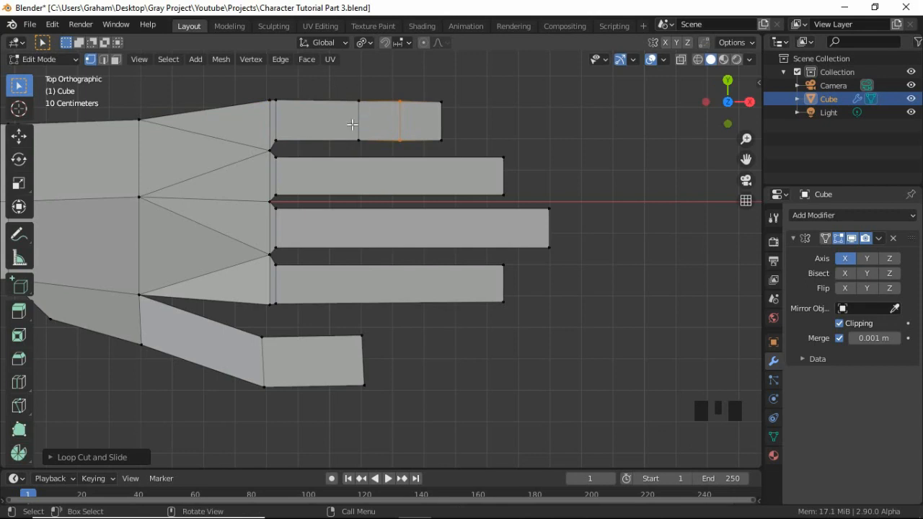
In wireframe, select the little finger's middle loop and edge-slide it toward the palm
key(z)
click(268, 119)
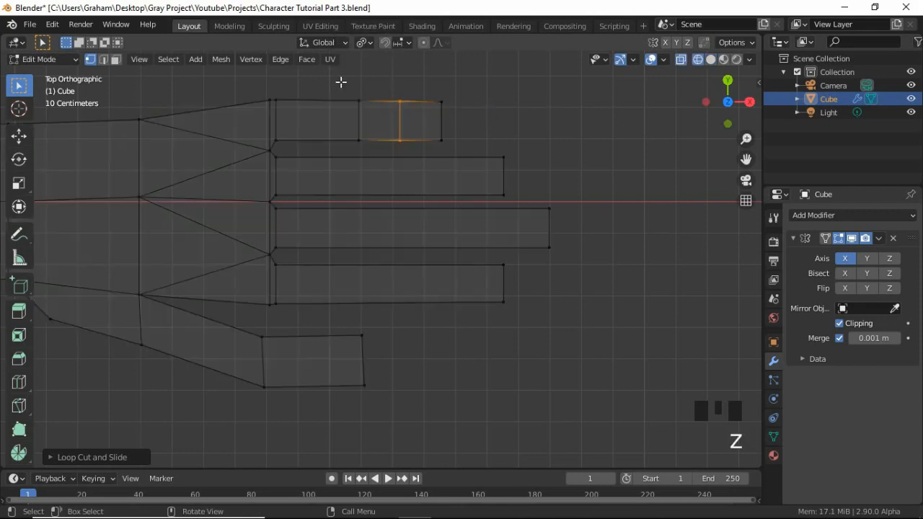
drag(339, 81, 375, 150)
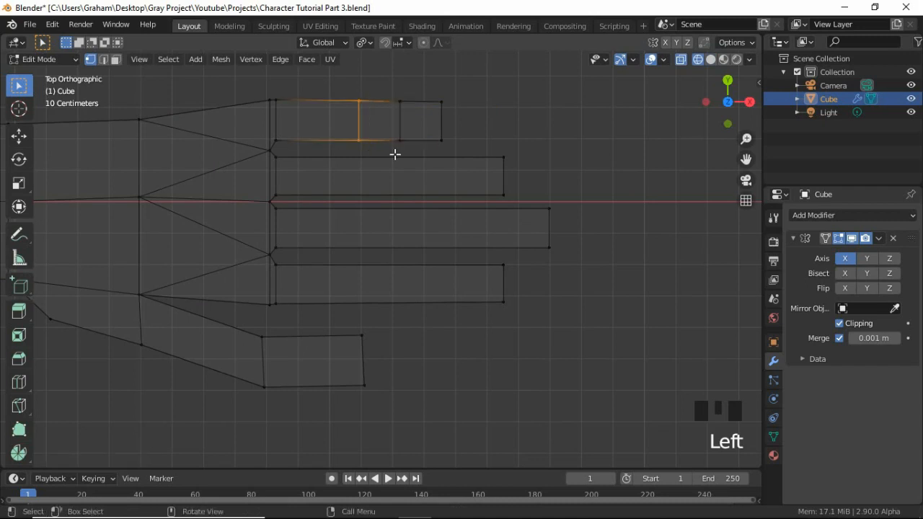
key(g)
key(g)
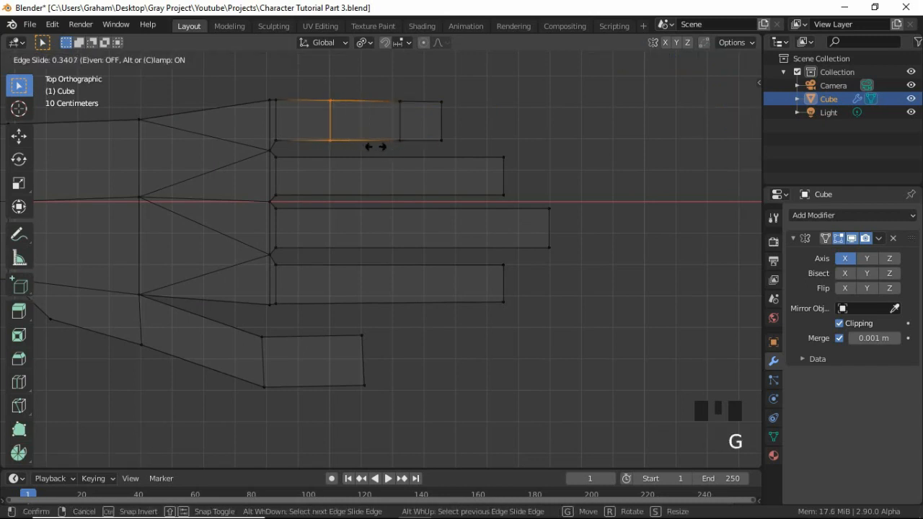
click(436, 155)
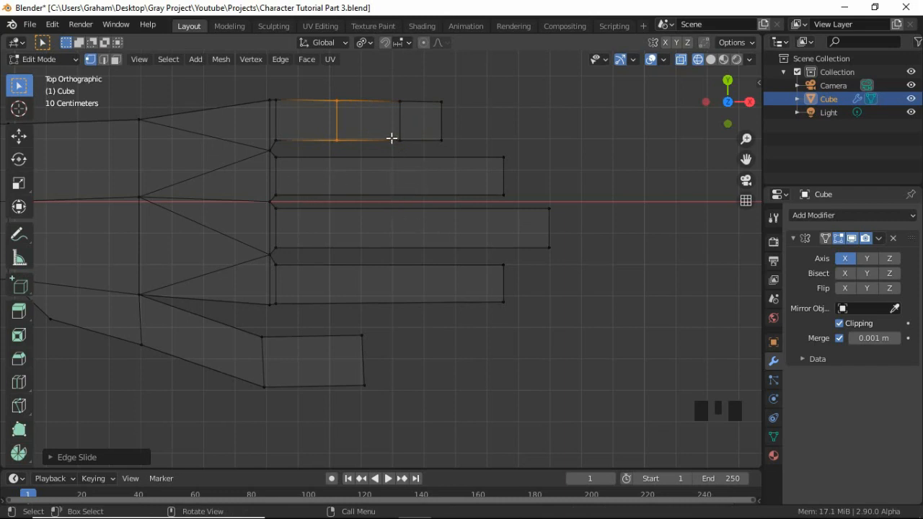
Select the little finger's two joint loops and all four fingertips, and move them about 0.058 m along global X
drag(323, 88, 583, 396)
click(582, 397)
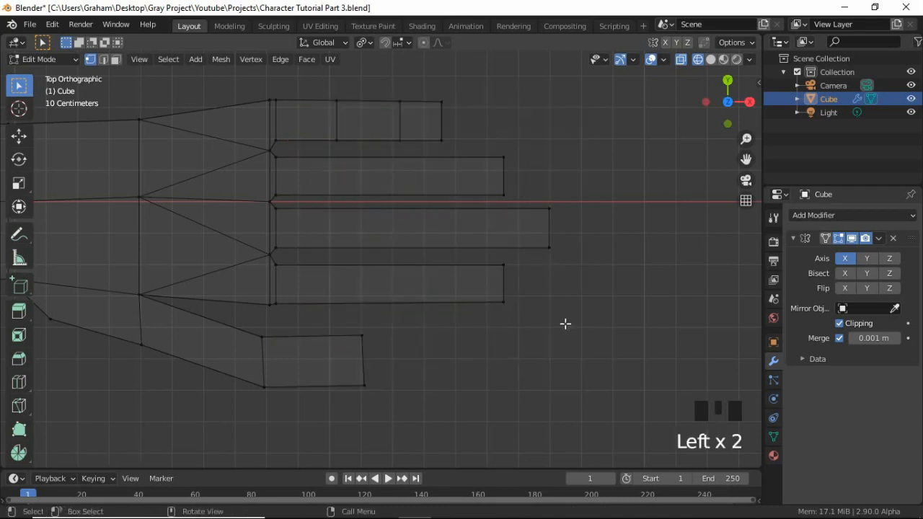
key(ctrl+z)
key(c)
middle_drag(351, 345, 379, 410)
right_click(542, 344)
key(g)
key(x)
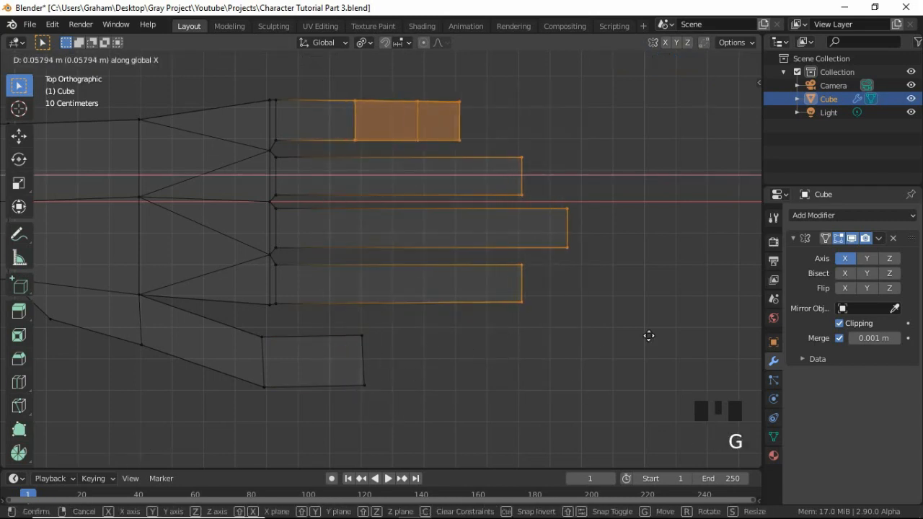
click(649, 336)
Move the little finger's outer joint loop and all four fingertips about 0.035 m outward along global X
drag(400, 87, 590, 326)
key(g)
key(x)
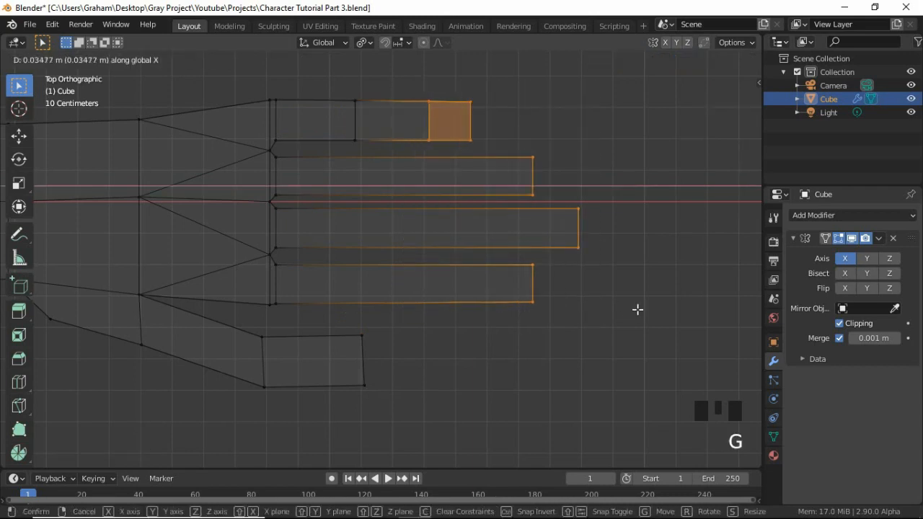
click(637, 310)
Select only the little finger's tip vertices and move them outward along global X to lengthen the last segment
drag(457, 82, 499, 147)
key(g)
key(x)
click(618, 154)
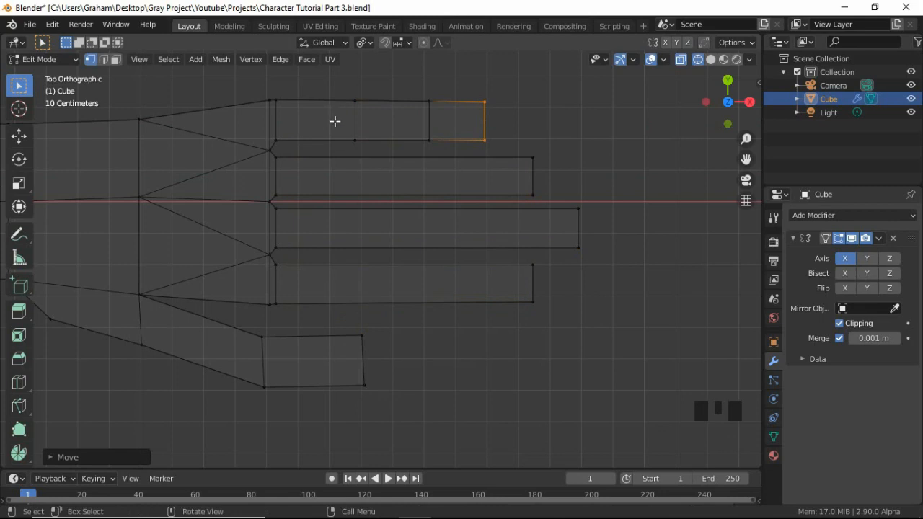
Add a supporting loop cut close to each side of the little finger's first joint loop
key(ctrl+r)
click(367, 122)
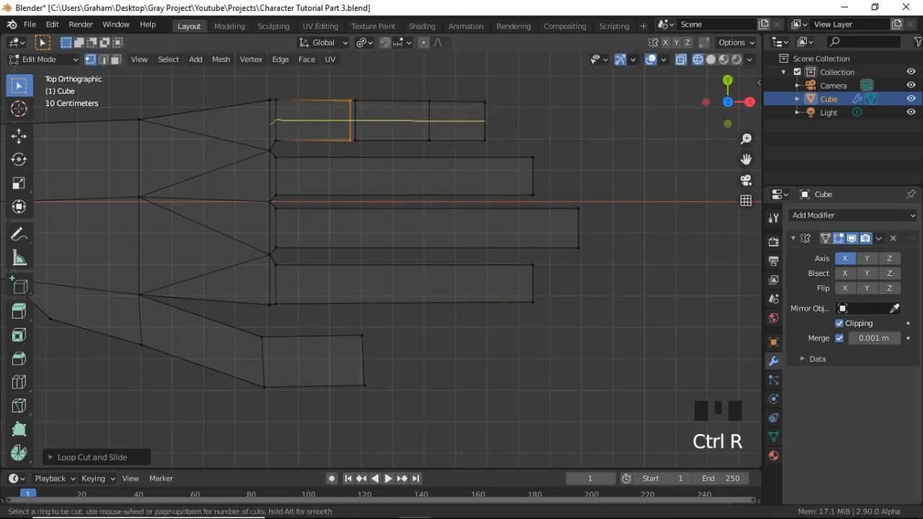
click(368, 115)
key(ctrl+z)
key(ctrl+r)
click(362, 108)
click(331, 95)
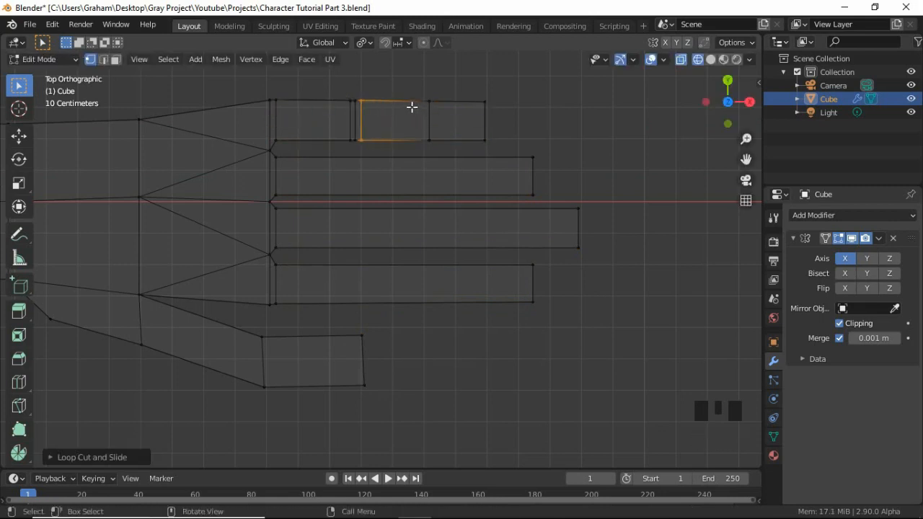
Add a supporting loop cut close to each side of the little finger's outer joint loop
key(ctrl+r)
click(412, 110)
click(439, 114)
key(ctrl+r)
click(439, 108)
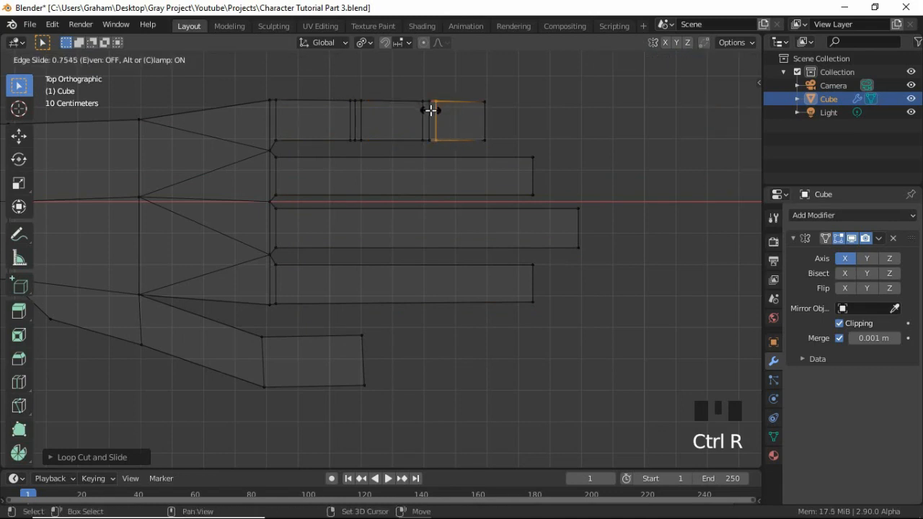
click(431, 108)
Add a loop cut across the ring finger about a third of the way from the knuckle to the tip
key(ctrl+r)
click(303, 169)
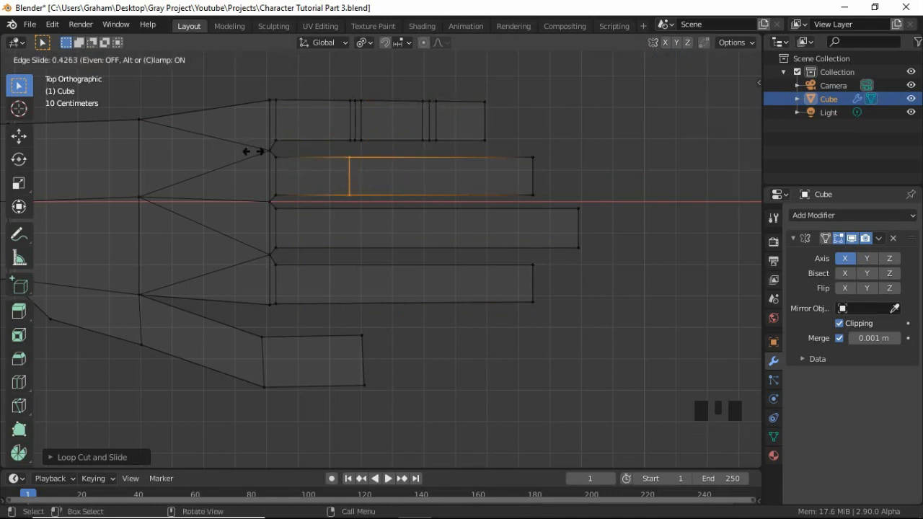
click(266, 159)
key(ctrl+r)
click(383, 147)
right_click(383, 146)
key(ctrl+z)
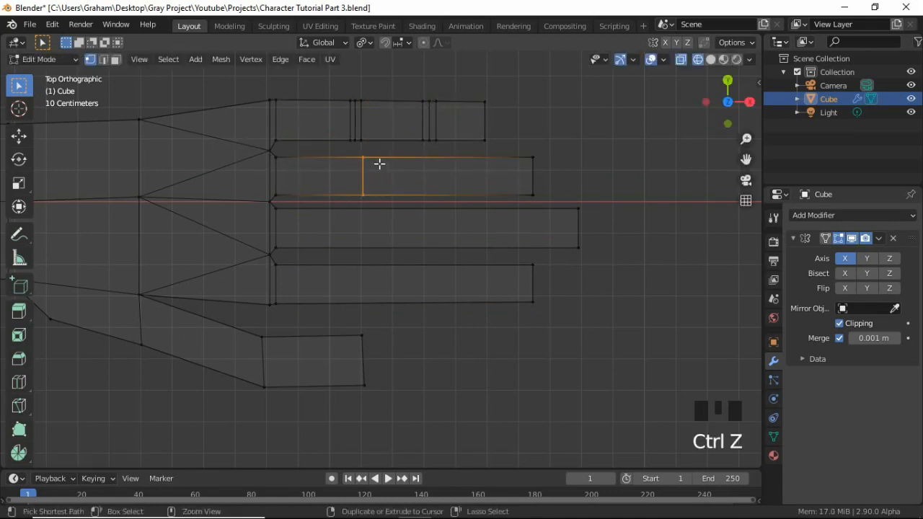
Add two more closely spaced loop cuts just beyond the ring finger's first joint loop
key(ctrl+r)
click(379, 164)
click(298, 154)
key(ctrl+r)
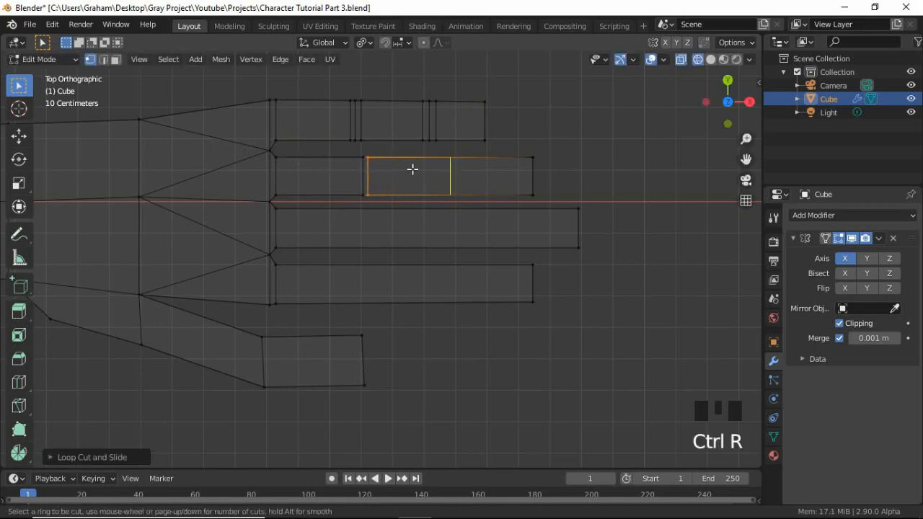
click(412, 169)
click(337, 162)
Add three closely spaced loop cuts across the ring finger for its outer joint, about two thirds of the way to the tip
key(ctrl+r)
click(470, 186)
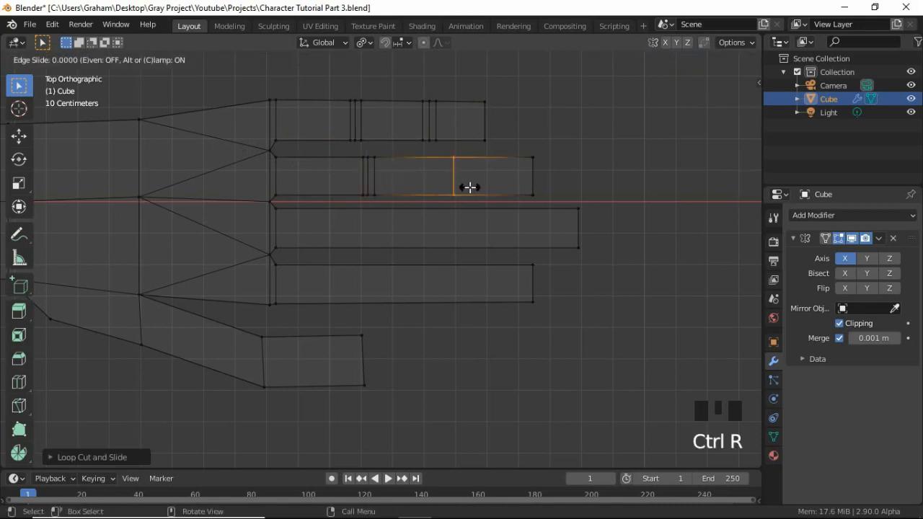
click(470, 184)
key(ctrl+r)
click(476, 174)
click(437, 175)
key(ctrl+r)
click(462, 168)
click(465, 204)
Add a centred loop cut to the middle finger and edge-slide it toward the palm to place the first joint
key(ctrl+r)
click(531, 230)
right_click(531, 231)
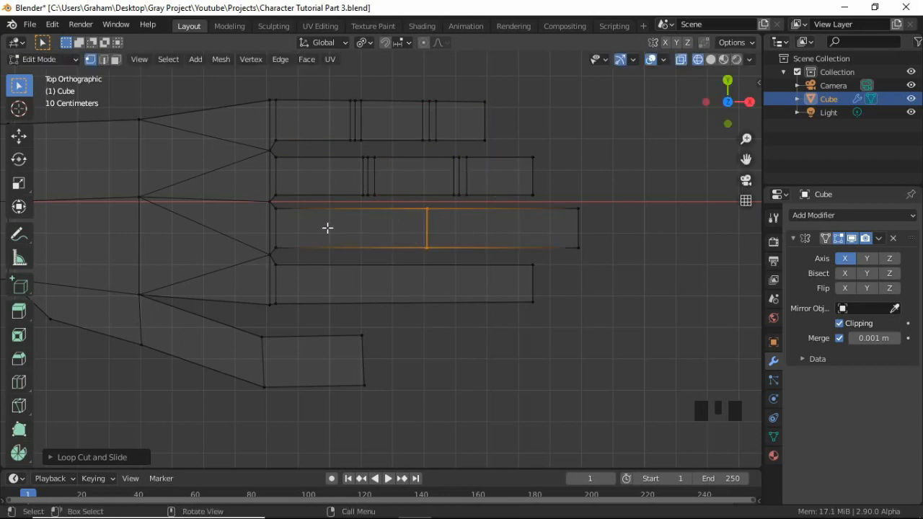
key(g)
key(g)
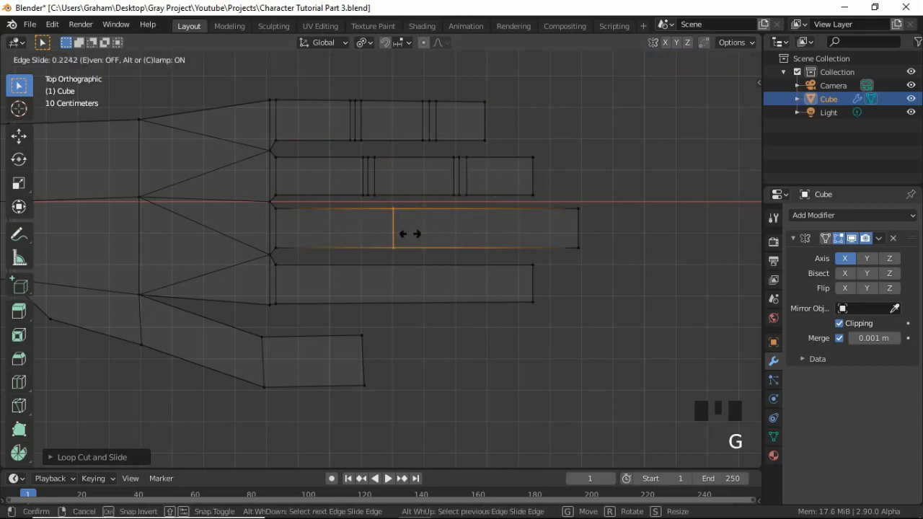
click(398, 221)
Add two more closely spaced loop cuts just beyond the middle finger's first joint loop
key(ctrl+r)
click(396, 210)
click(339, 216)
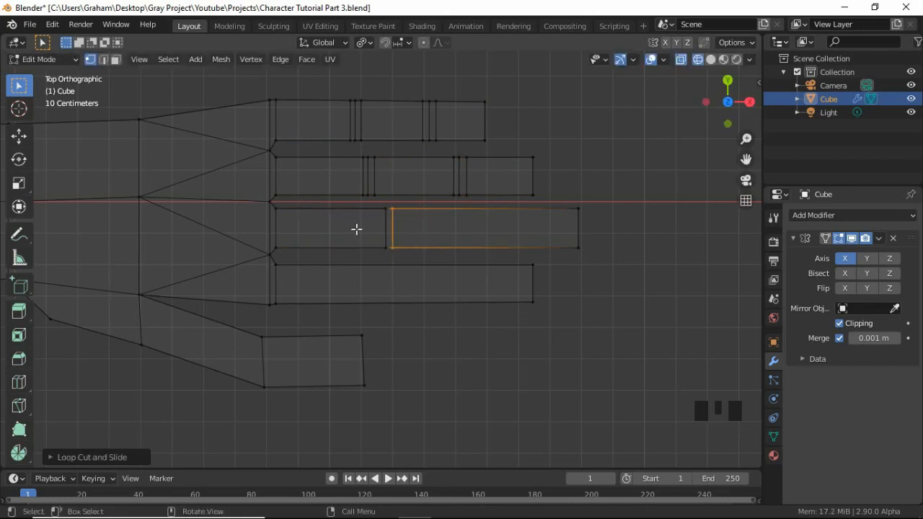
key(ctrl+r)
click(397, 217)
click(320, 207)
Add three closely spaced loop cuts across the middle finger for its outer joint, about two thirds of the way to the tip
key(ctrl+r)
click(510, 234)
right_click(519, 243)
key(ctrl+r)
click(514, 235)
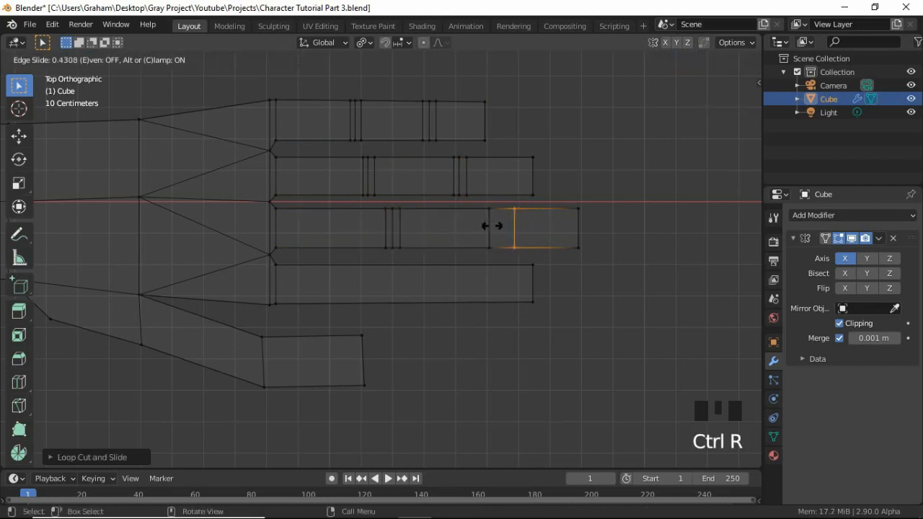
click(498, 224)
key(ctrl+r)
right_click(497, 223)
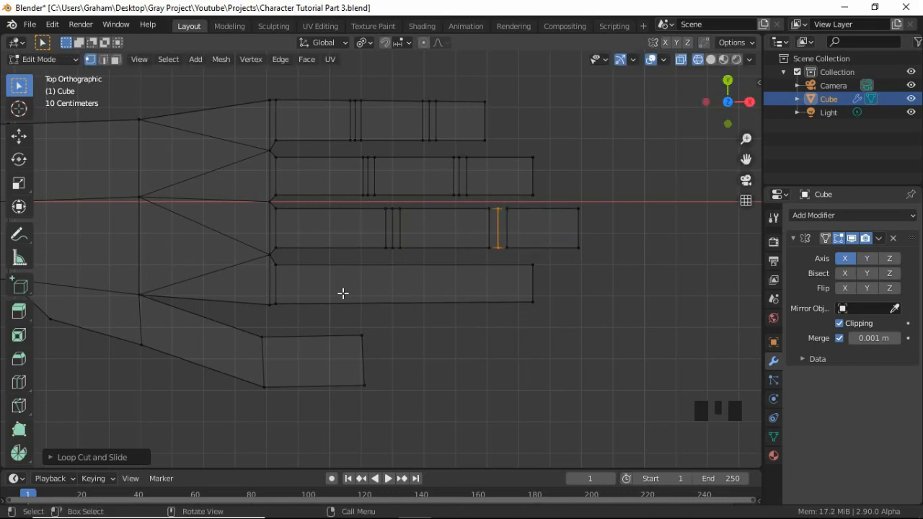
Add three closely spaced loop cuts across the index finger for its first joint, about a third of the way to the tip
key(ctrl+r)
click(321, 277)
click(290, 272)
key(ctrl+r)
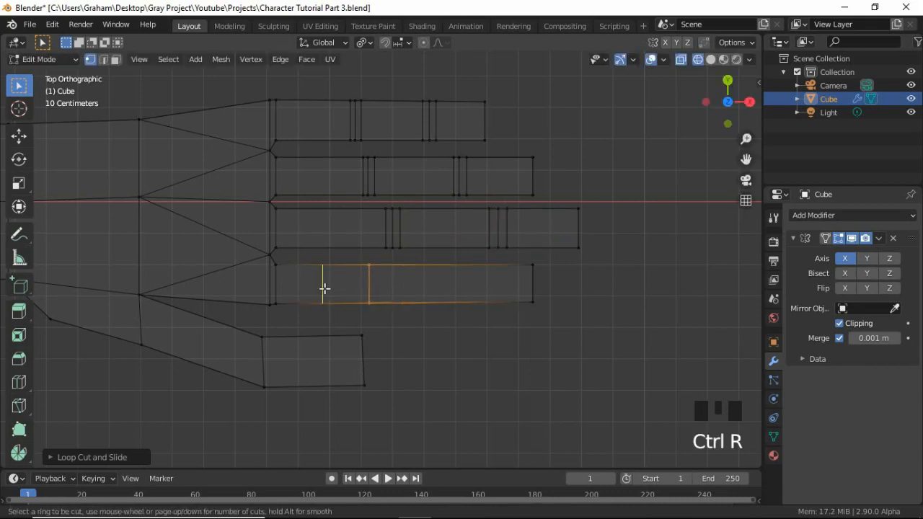
click(326, 289)
click(357, 289)
key(ctrl+r)
click(442, 300)
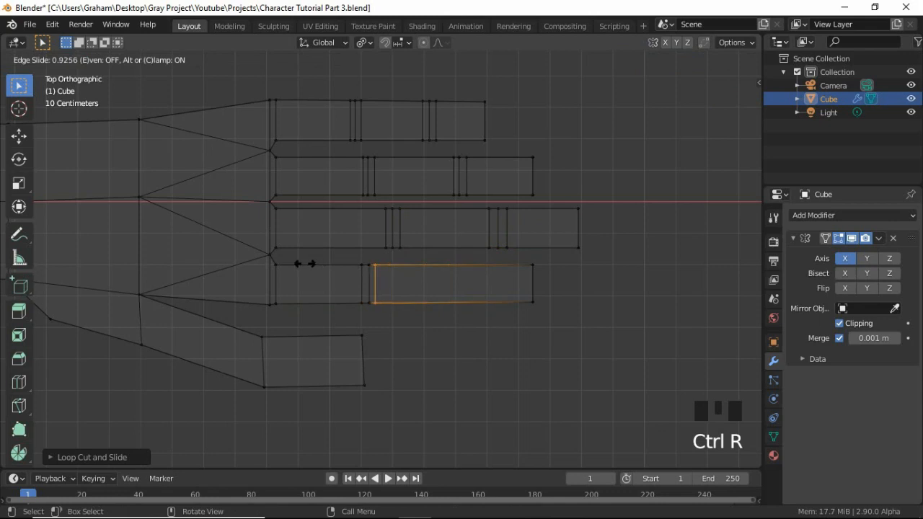
click(305, 264)
Add three closely spaced loop cuts across the index finger for its outer joint, about two thirds of the way to the tip
key(ctrl+r)
click(451, 283)
click(452, 283)
key(ctrl+r)
click(468, 267)
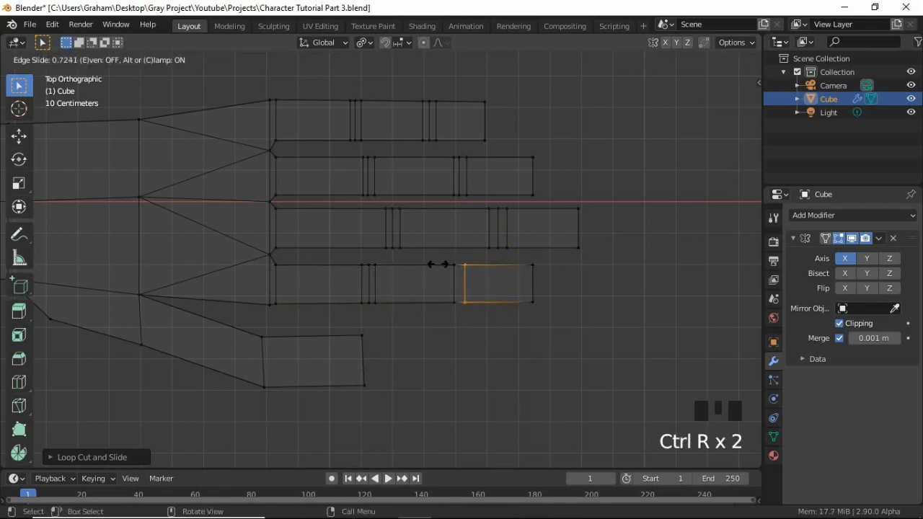
click(438, 267)
key(ctrl+r)
click(467, 267)
click(440, 271)
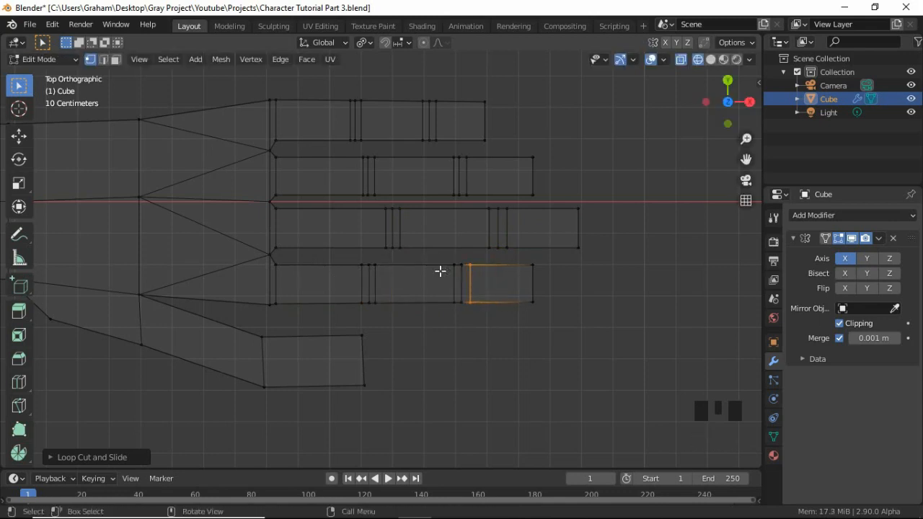
Edge-slide the outermost and innermost loops of the index finger's outer joint to even out their spacing
key(g)
key(g)
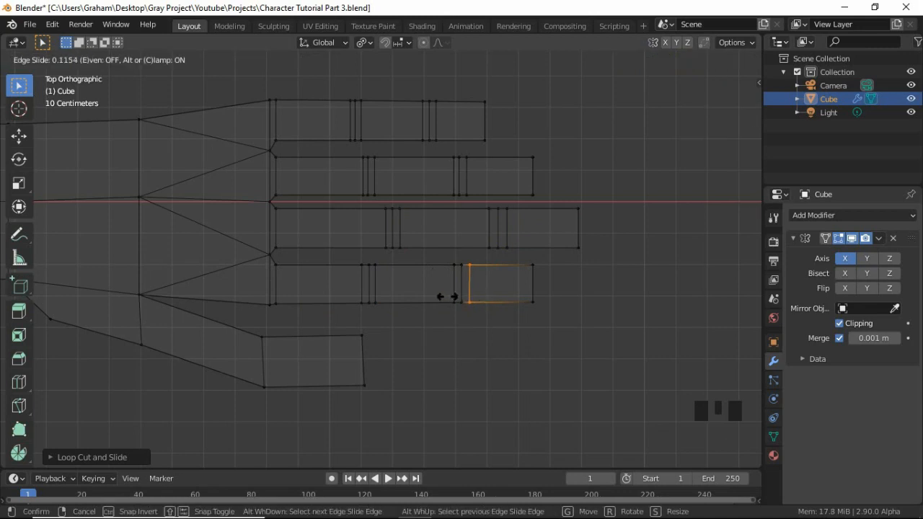
click(452, 284)
key(g)
key(g)
click(442, 296)
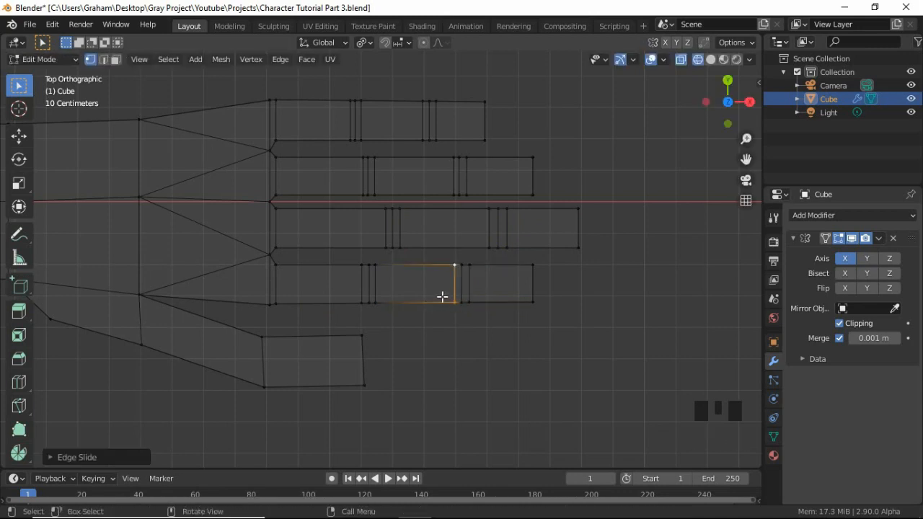
Add one loop cut close to each side of the thumb's middle joint edge
key(ctrl+r)
click(278, 350)
click(237, 346)
key(ctrl+r)
click(237, 344)
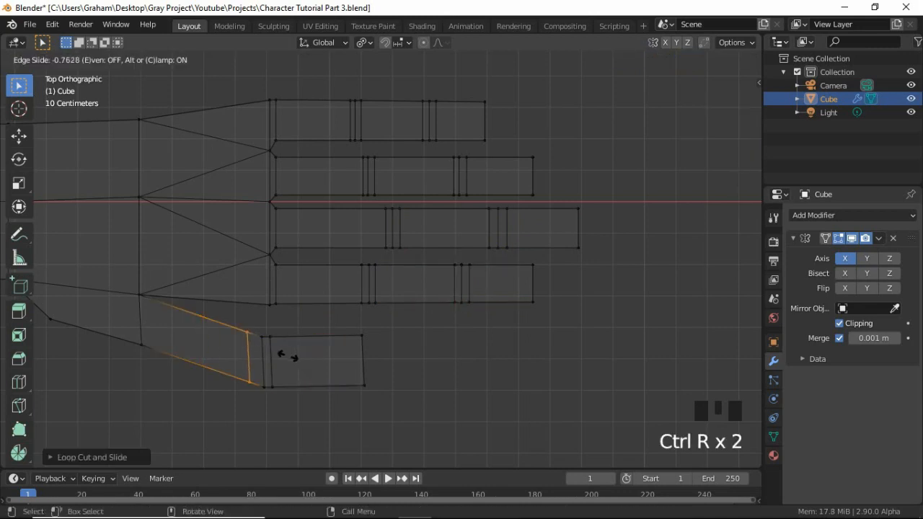
click(289, 356)
Add two closely spaced loop cuts at the base of the thumb, just beyond where it leaves the palm
key(ctrl+r)
click(149, 307)
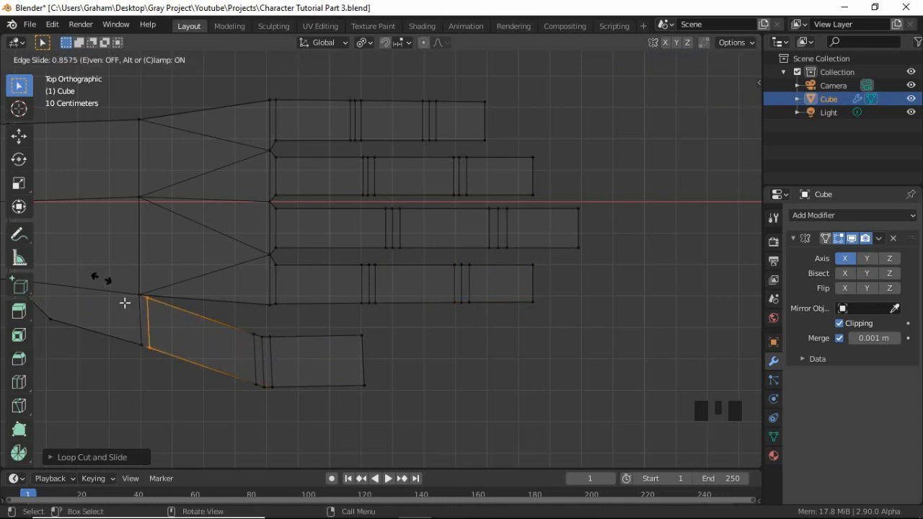
click(144, 300)
key(ctrl+r)
click(151, 298)
click(115, 275)
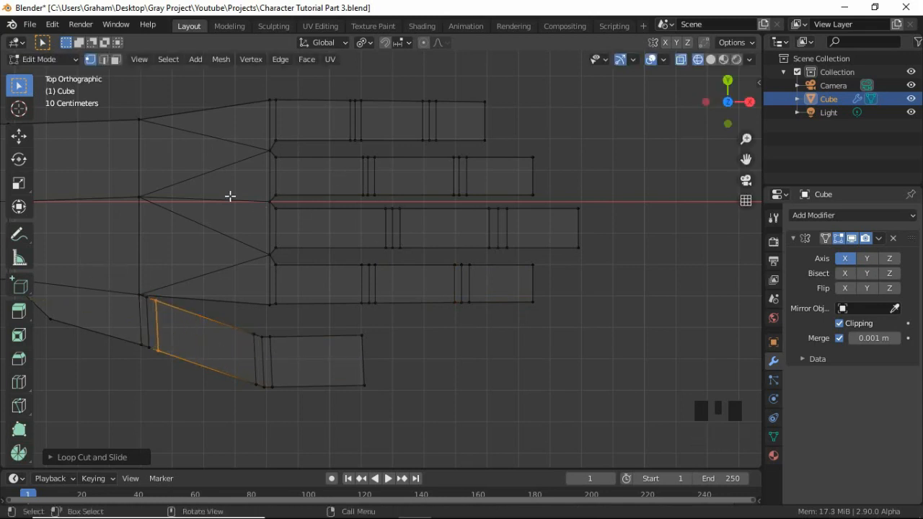
Add a loop cut across the little finger right beside its knuckle at the palm
key(ctrl+r)
click(281, 103)
click(280, 130)
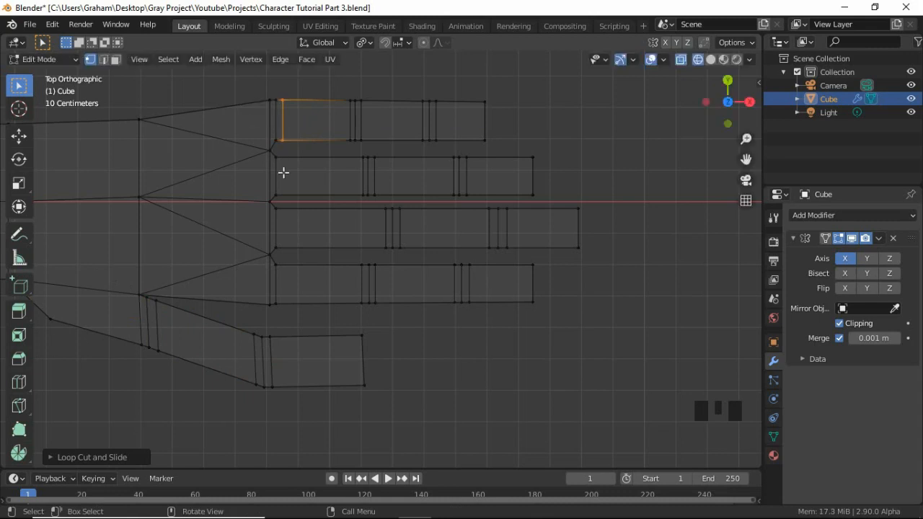
key(ctrl+r)
click(288, 181)
right_click(288, 181)
key(ctrl+z)
Add one loop cut close to the knuckle end of each of the ring, middle and index fingers
key(ctrl+r)
click(291, 164)
click(256, 170)
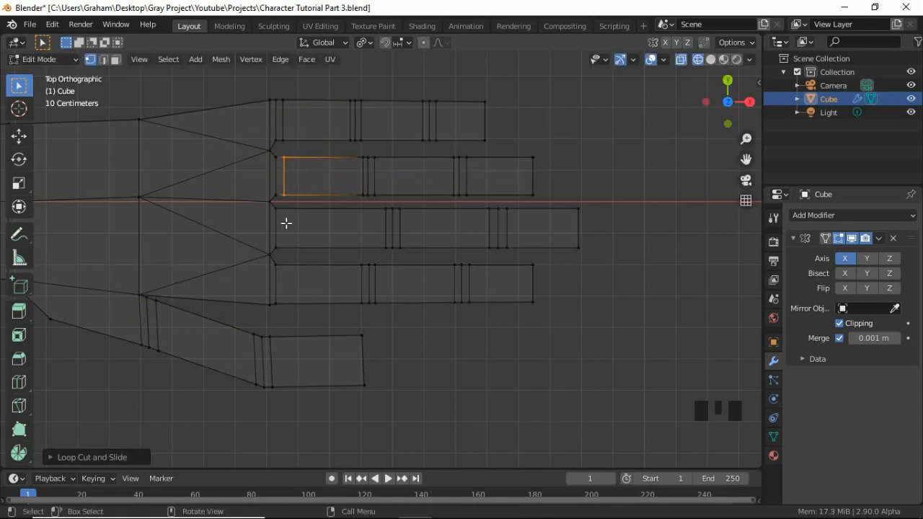
key(ctrl+r)
click(288, 217)
click(251, 199)
key(ctrl+r)
click(286, 278)
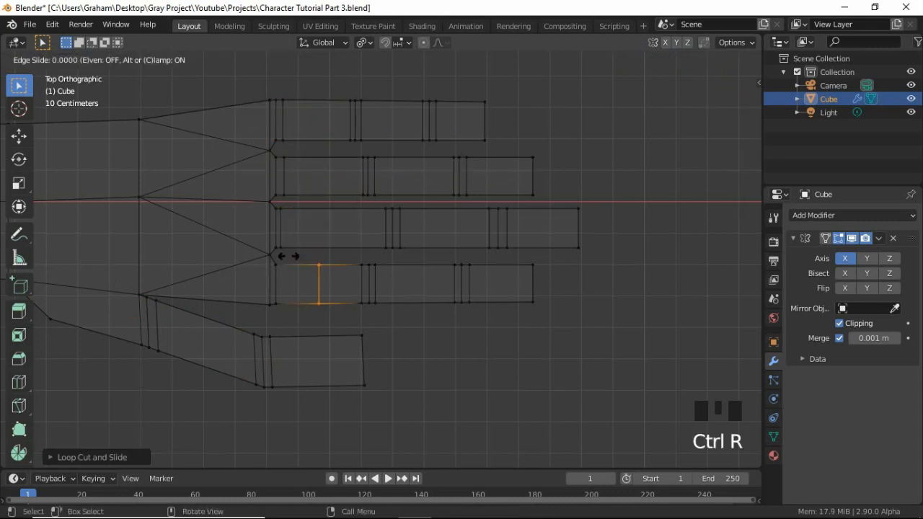
click(256, 253)
Examine the hand and its finger joints in solid shading from several angles
scroll(388, 252, down, 3)
key(z)
key(6)
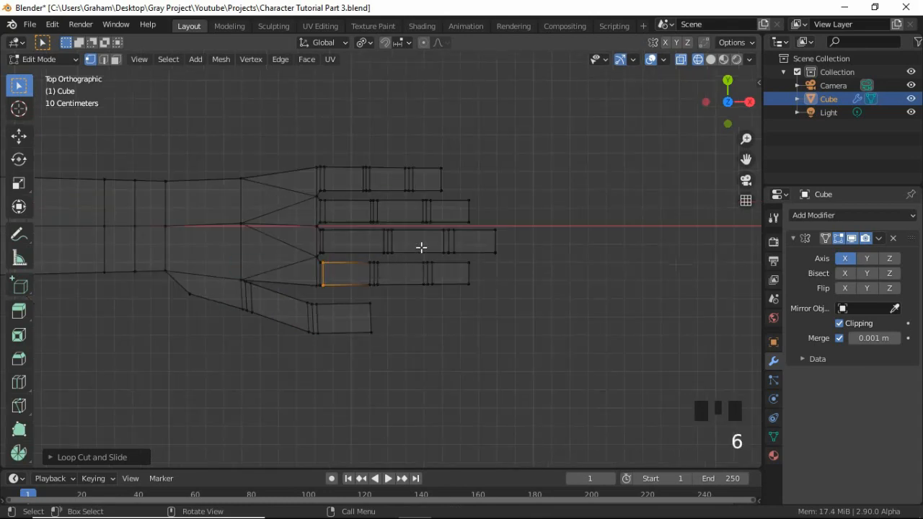
key(z)
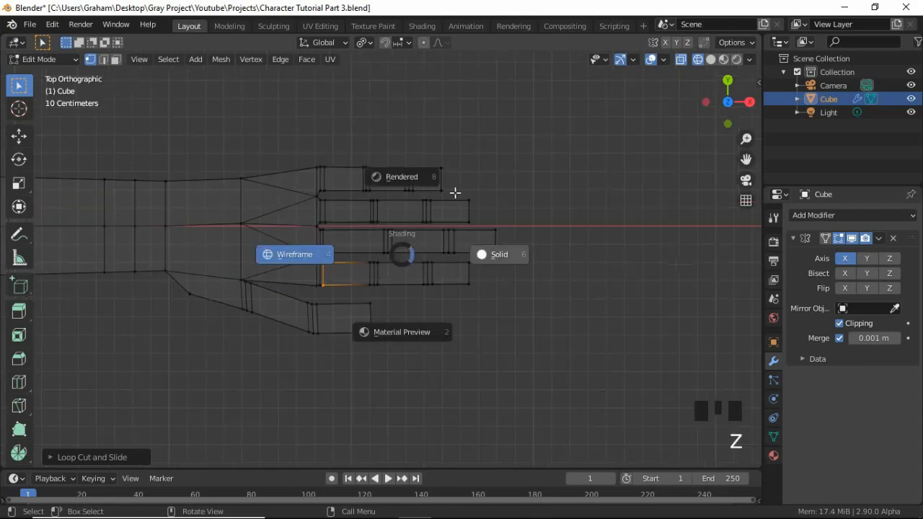
click(454, 217)
mouse_move(455, 286)
middle_down()
mouse_move(354, 152)
mouse_move(352, 195)
mouse_move(422, 250)
mouse_move(396, 258)
middle_up()
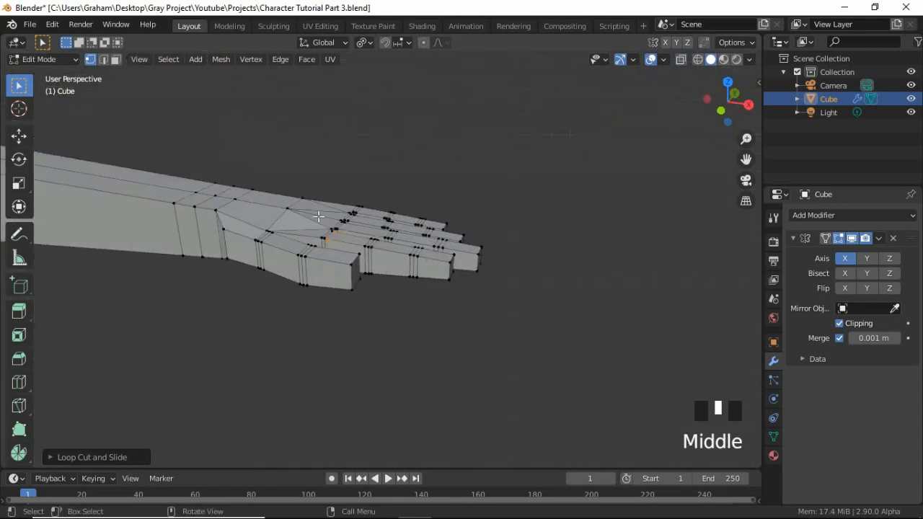
middle_drag(319, 216, 242, 251)
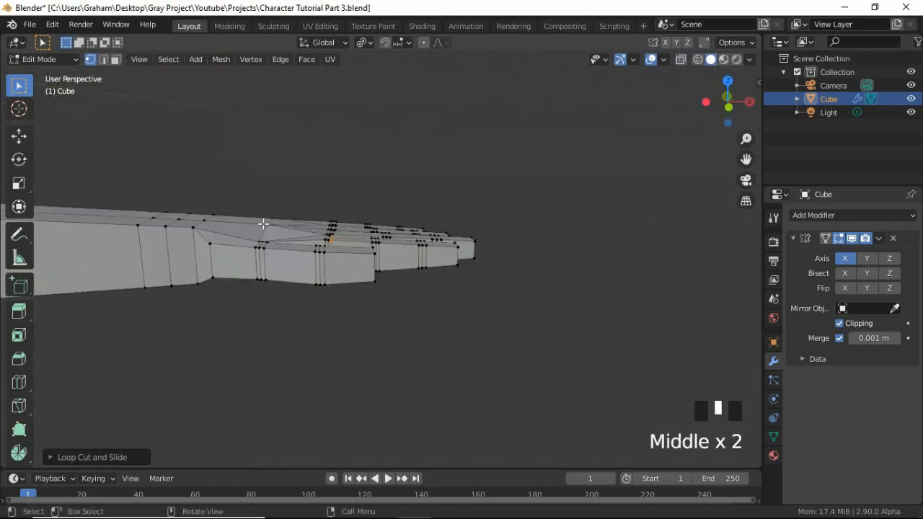
In front-view wireframe, select the upper and lower mid-palm vertices and scale them down along Z to thin the palm
key(KP_1)
shift+middle_drag(270, 294, 293, 303)
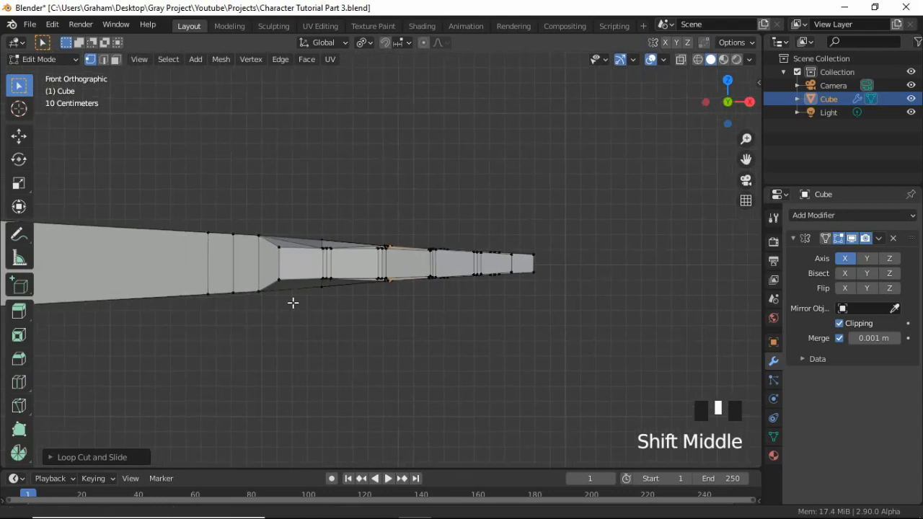
scroll(293, 303, up, 3)
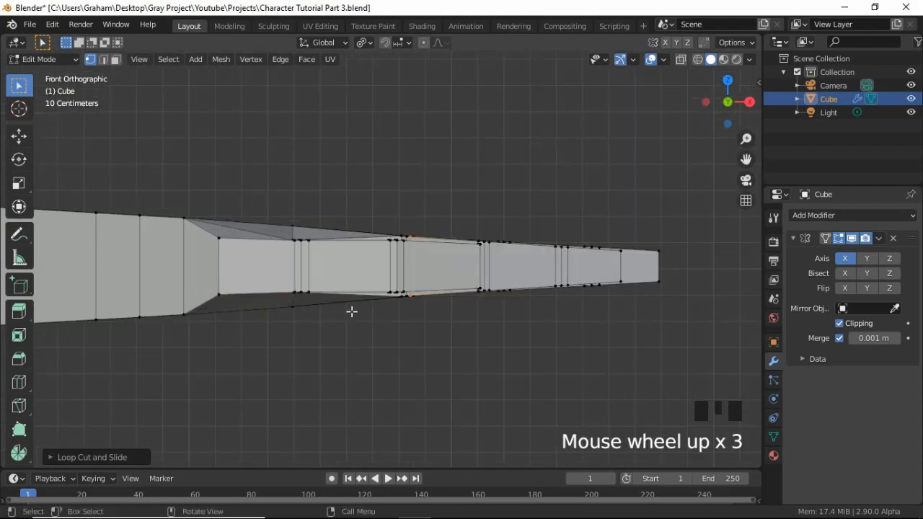
key(z)
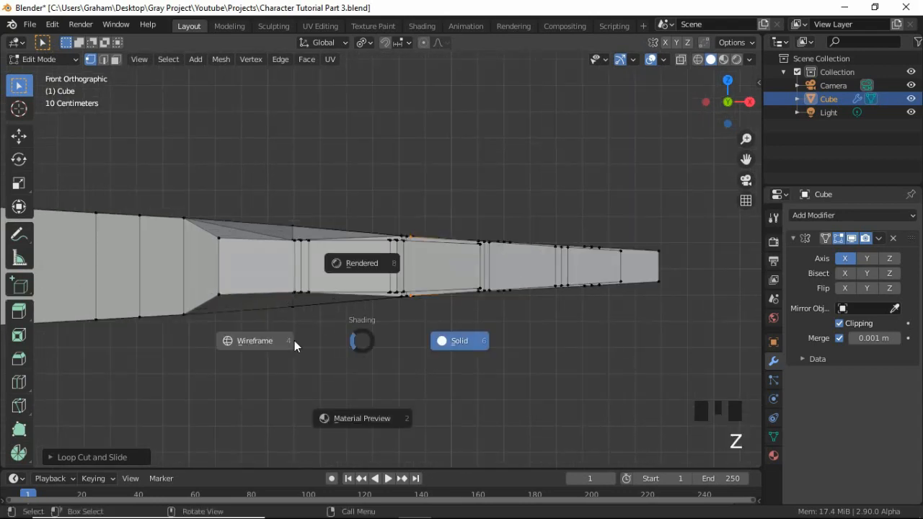
click(264, 342)
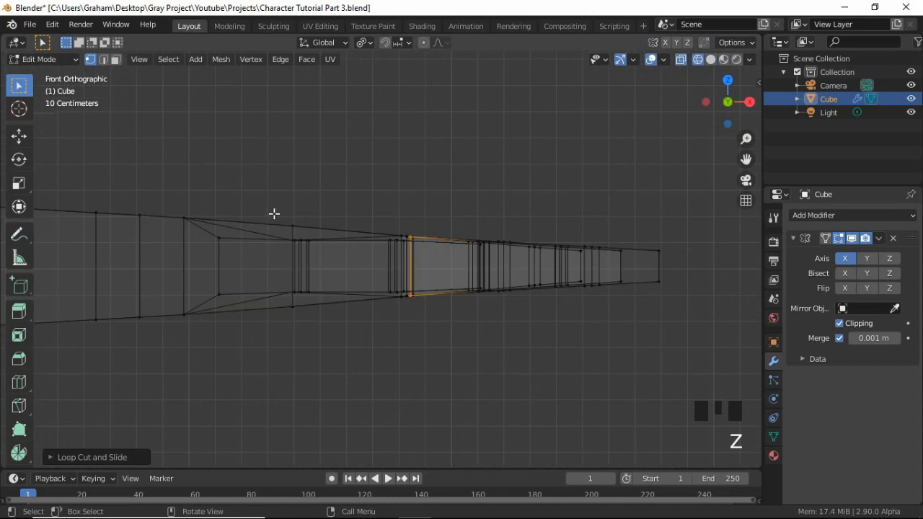
drag(290, 216, 310, 235)
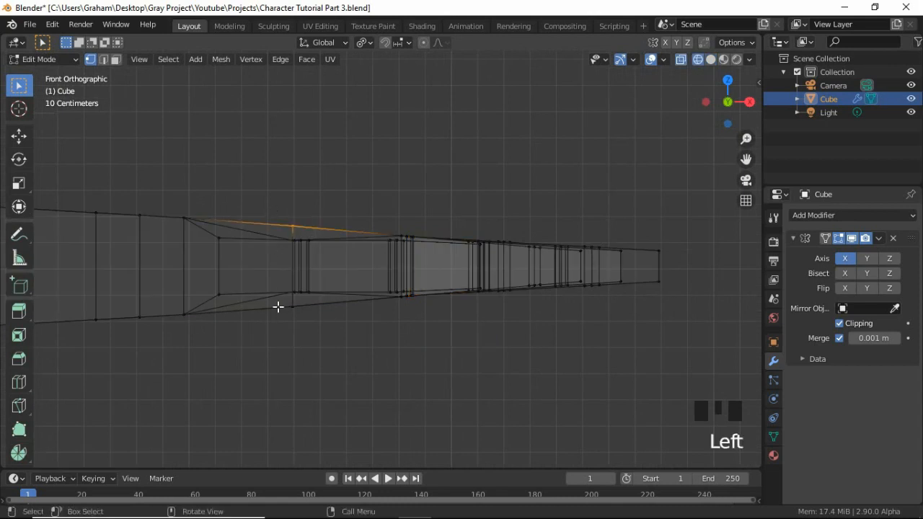
shift+drag(281, 302, 319, 325)
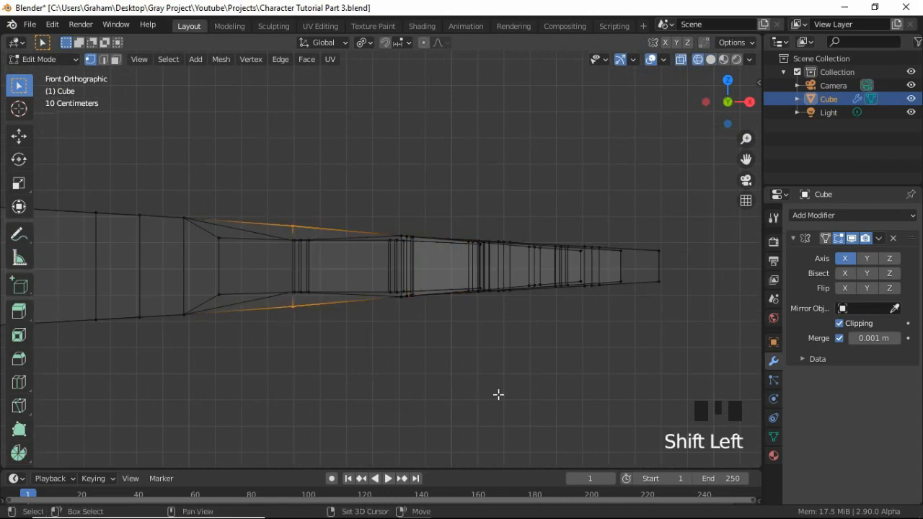
key(s)
key(z)
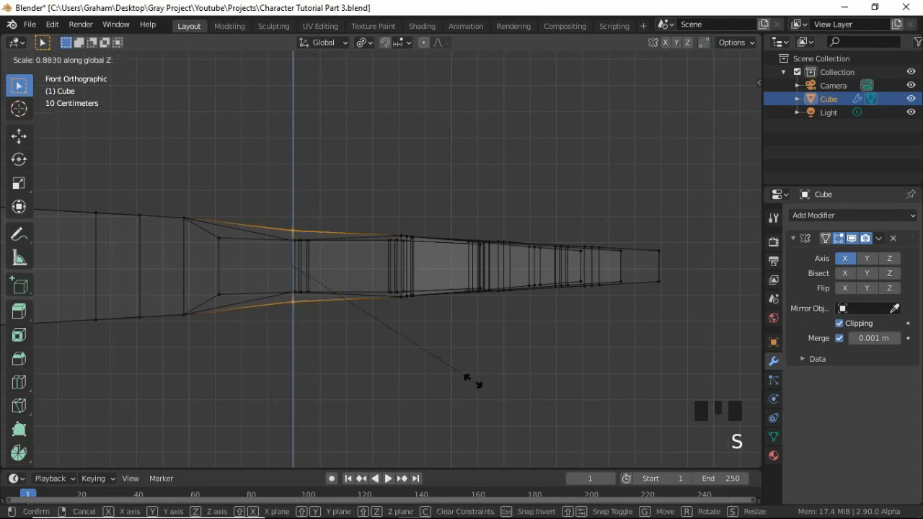
click(349, 312)
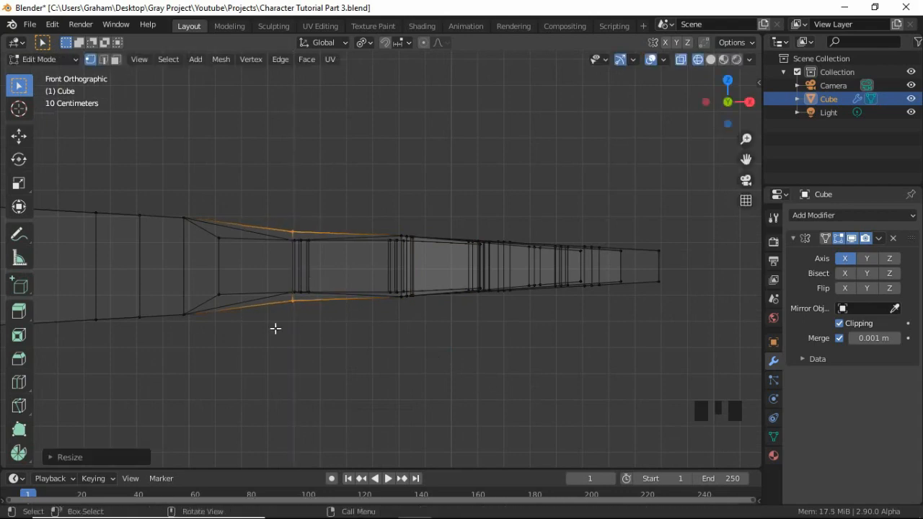
Select the wrist loop where the palm begins and scale it down slightly along Z in front view
middle_drag(275, 327, 265, 334)
key(KP_1)
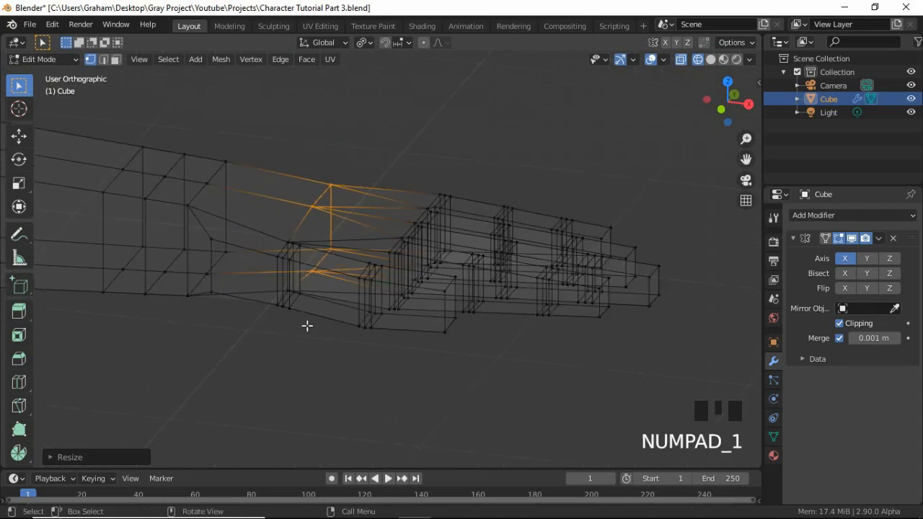
drag(167, 196, 200, 366)
key(s)
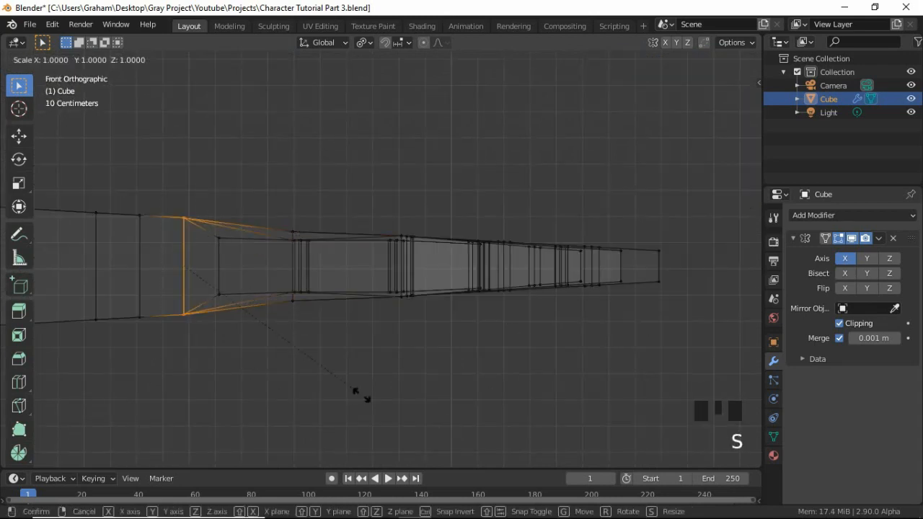
key(z)
click(335, 375)
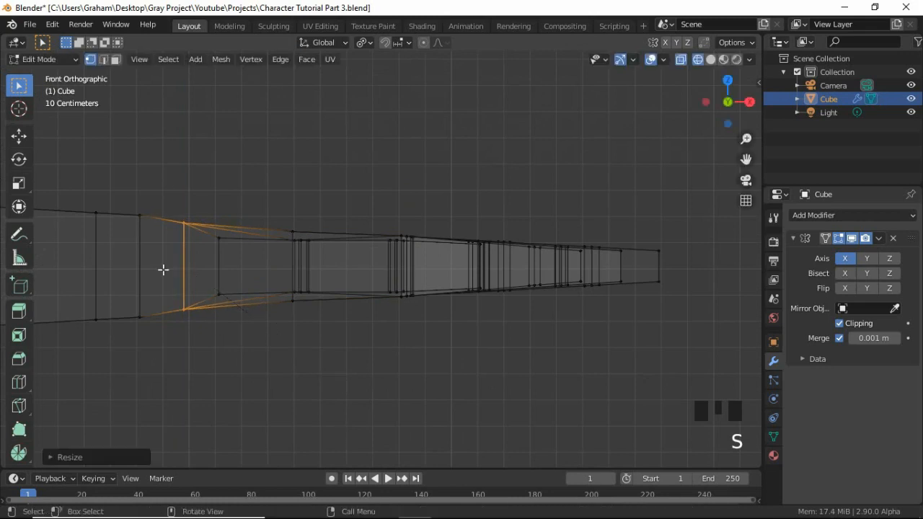
Scale the middle wrist loop to about 0.95 along Z and slightly shrink the wrist loop nearest the forearm
drag(122, 197, 156, 356)
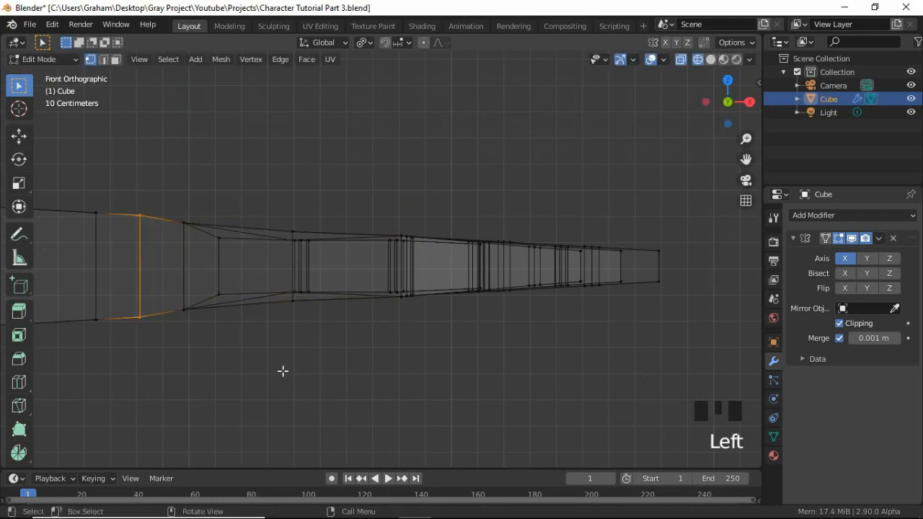
key(s)
key(z)
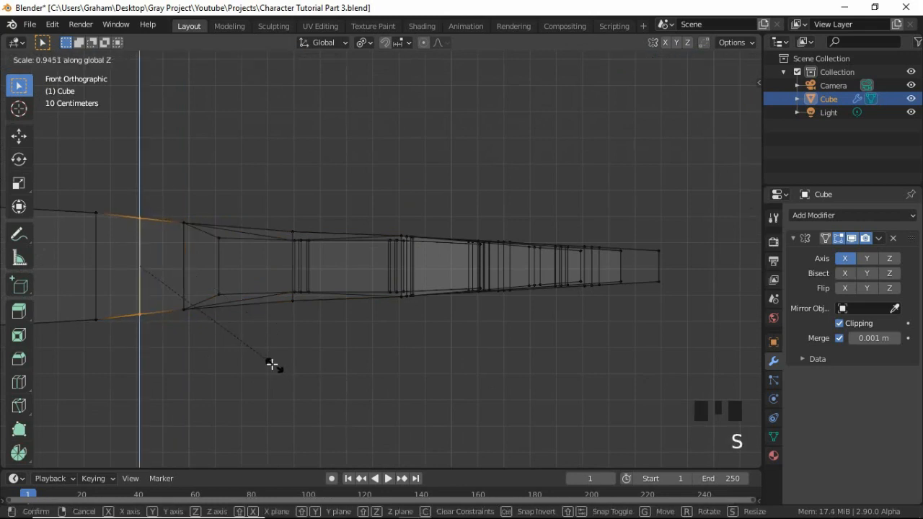
click(271, 364)
drag(65, 195, 127, 353)
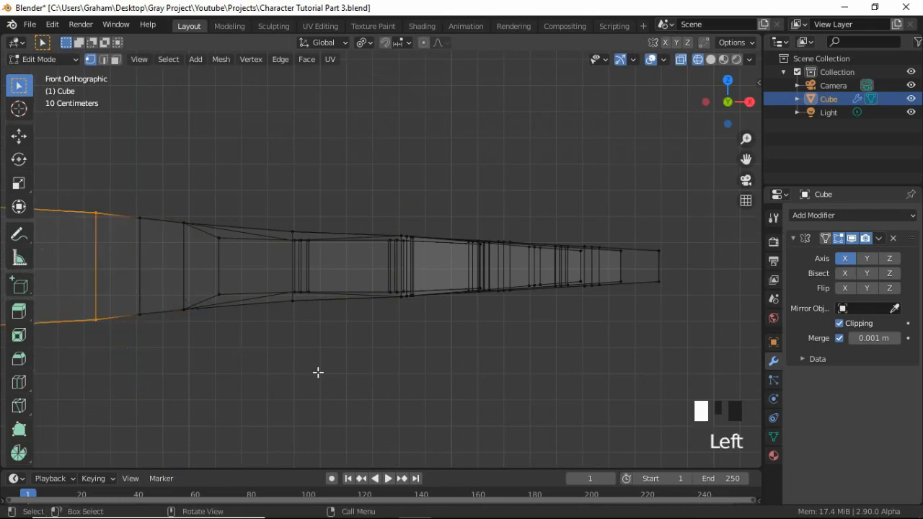
key(s)
click(233, 311)
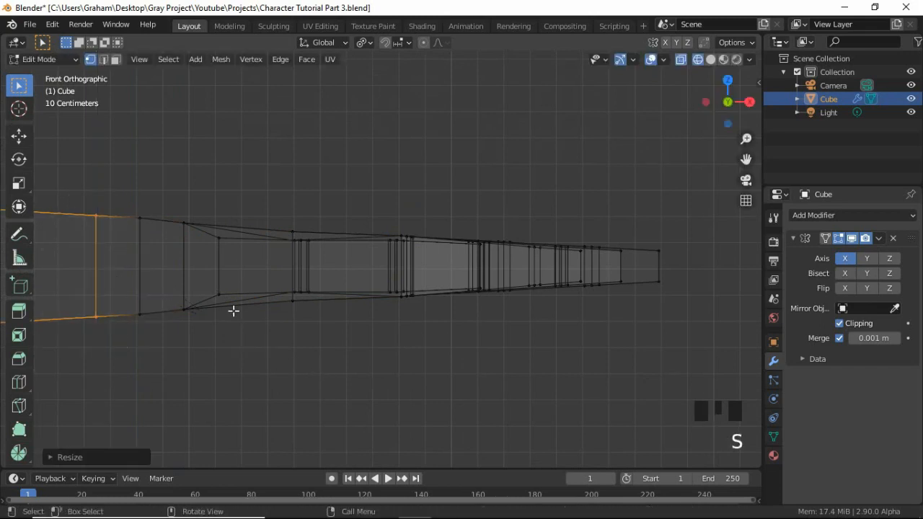
In solid shading, add a centred loop cut running lengthwise around the side of the arm, hand and fingers
scroll(235, 311, down, 3)
scroll(237, 315, down, 3)
middle_drag(237, 315, 285, 313)
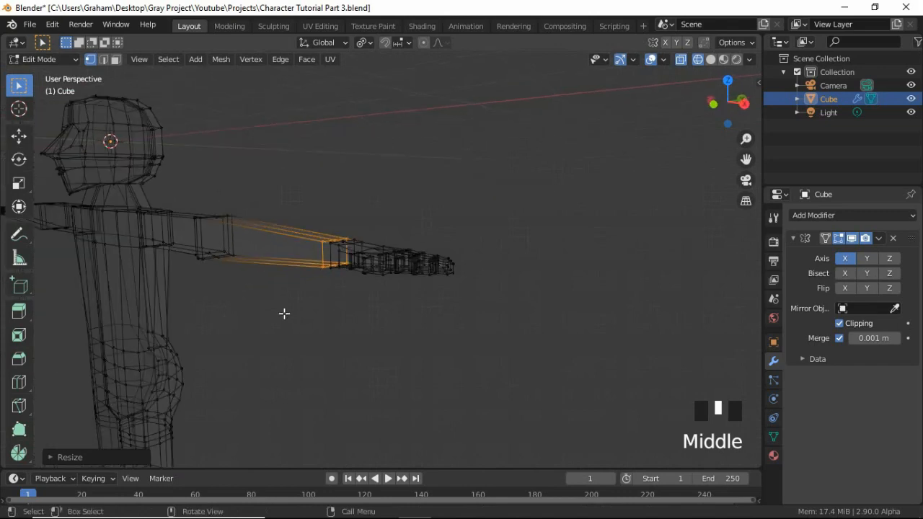
scroll(296, 243, up, 3)
mouse_move(296, 244)
shift+middle_down()
mouse_move(297, 294)
mouse_move(249, 294)
mouse_move(270, 278)
shift+middle_up()
key(z)
click(269, 294)
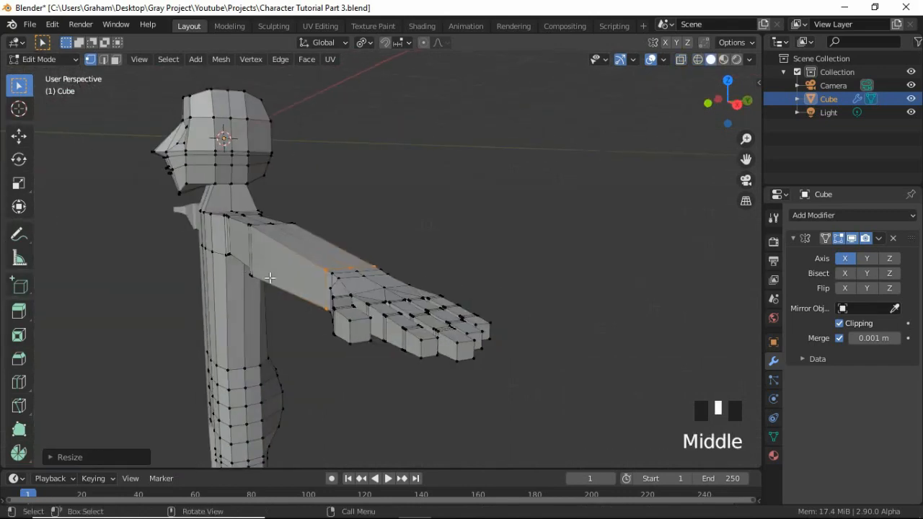
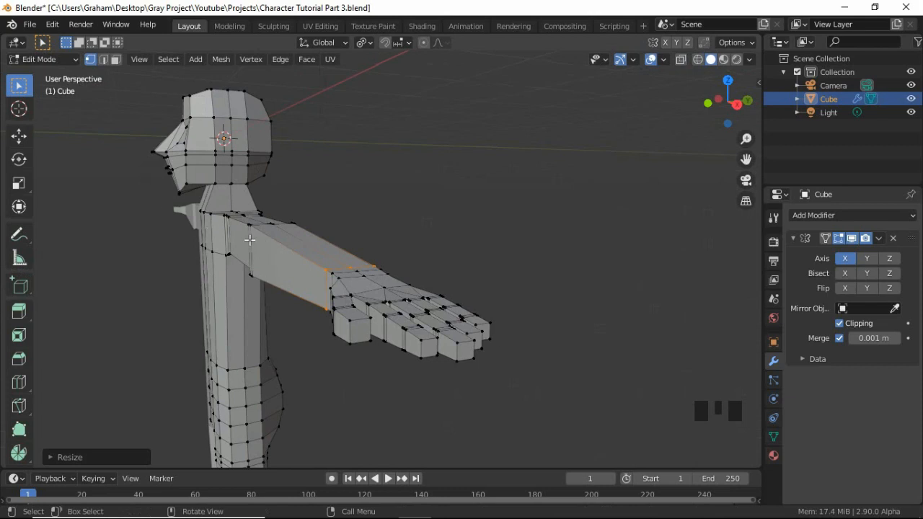
key(ctrl+r)
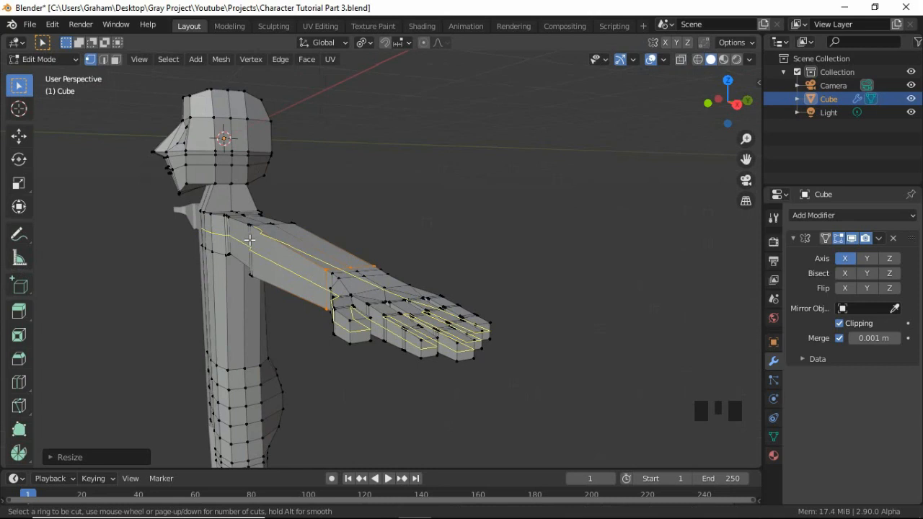
click(250, 239)
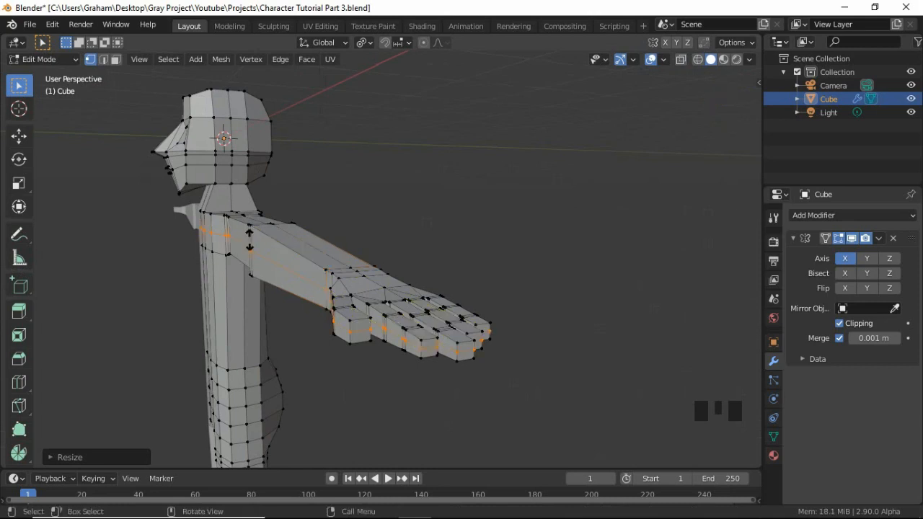
click(249, 240)
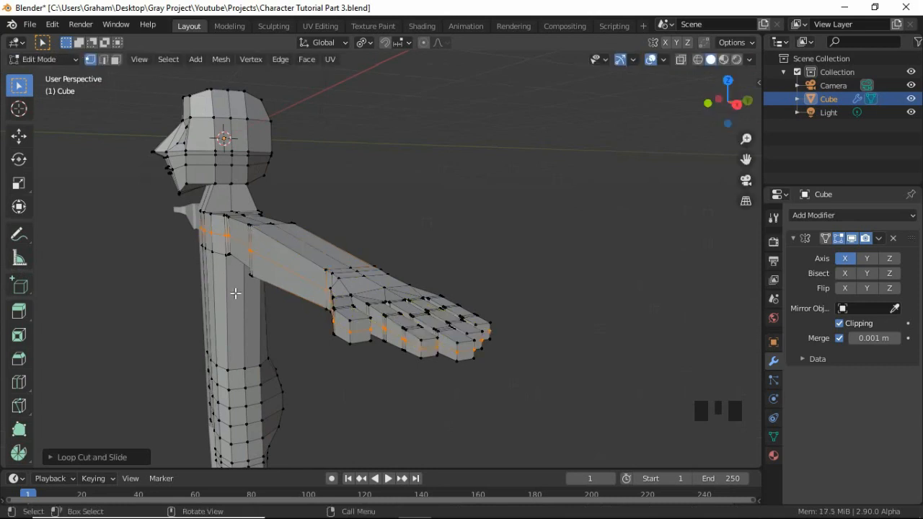
Switch to edge selection and examine the new lengthwise loop around the fingers, thumb and wrist
middle_drag(231, 290, 299, 341)
scroll(303, 344, up, 3)
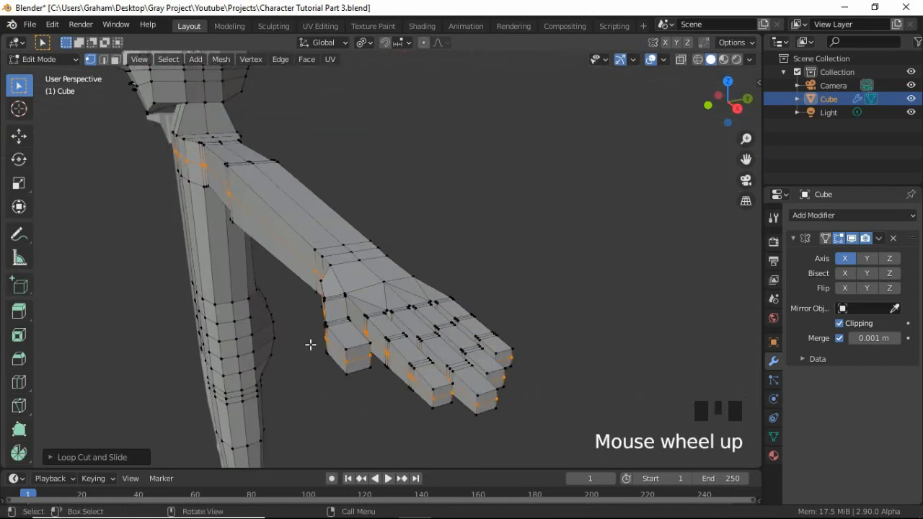
key(2)
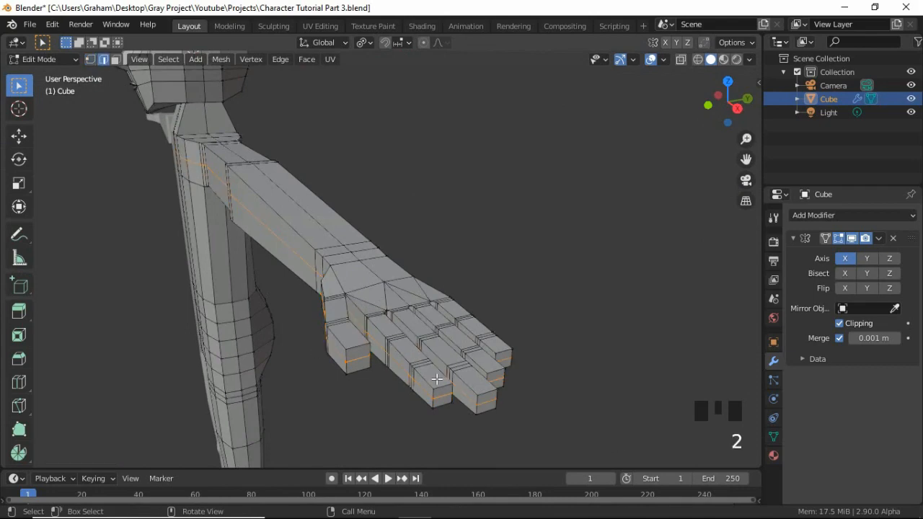
middle_drag(418, 354, 339, 311)
scroll(422, 354, up, 3)
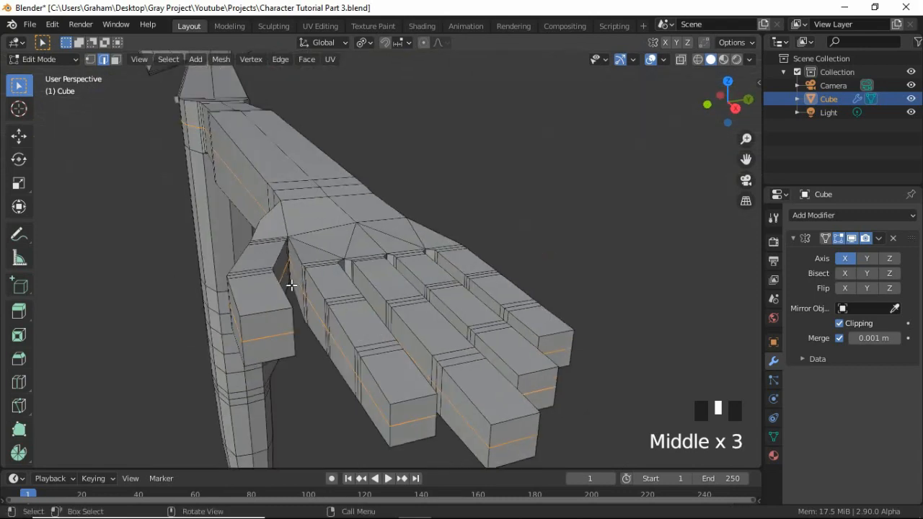
scroll(181, 202, down, 1)
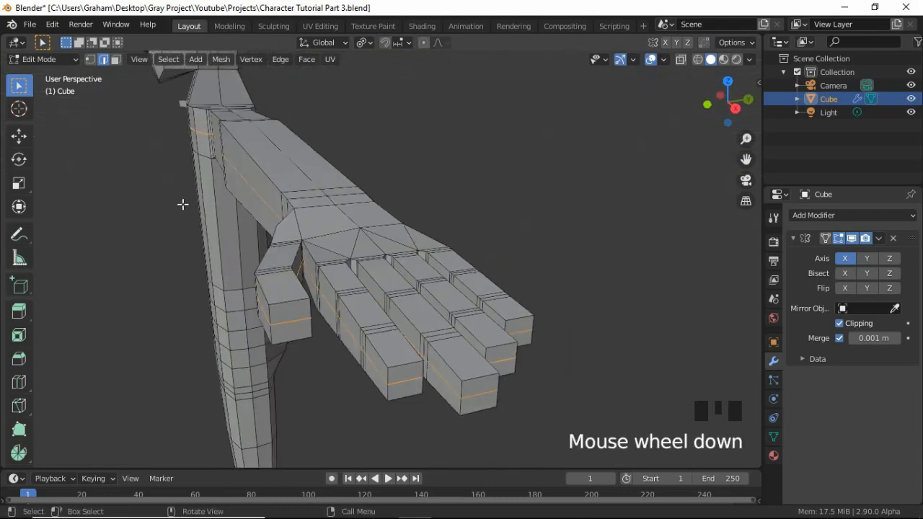
middle_drag(181, 202, 303, 263)
scroll(240, 250, down, 2)
scroll(144, 202, down, 1)
Select the middle edge path along the arm's front from wrist to chest centre and move it about 0.036 m forward along Y
click(80, 259)
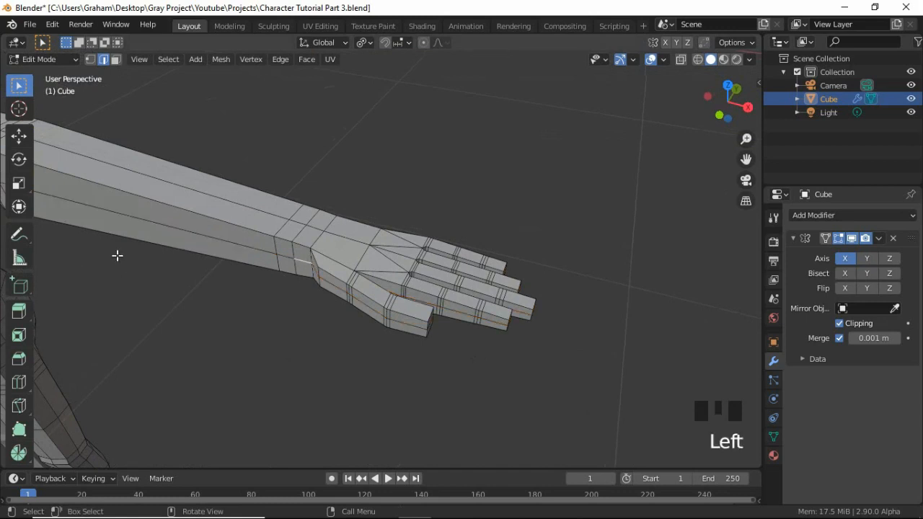
scroll(126, 249, down, 3)
shift+middle_drag(194, 249, 62, 173)
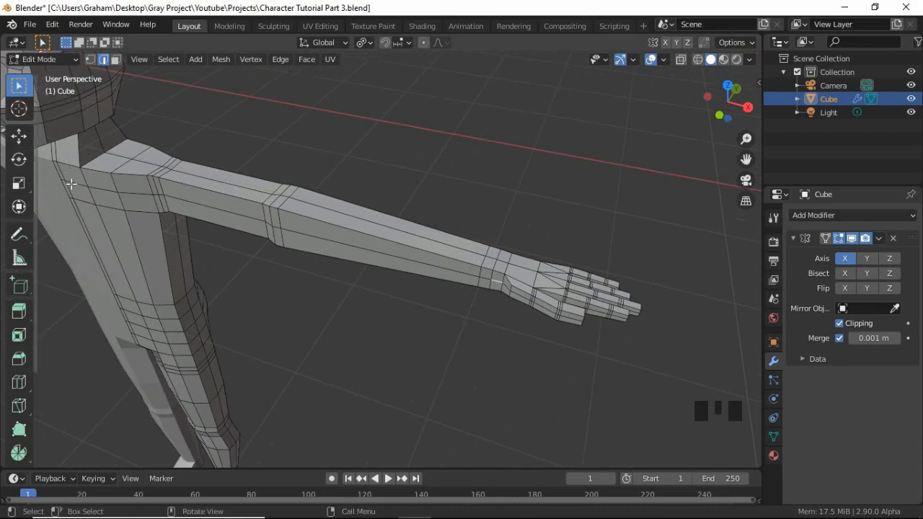
ctrl+click(65, 181)
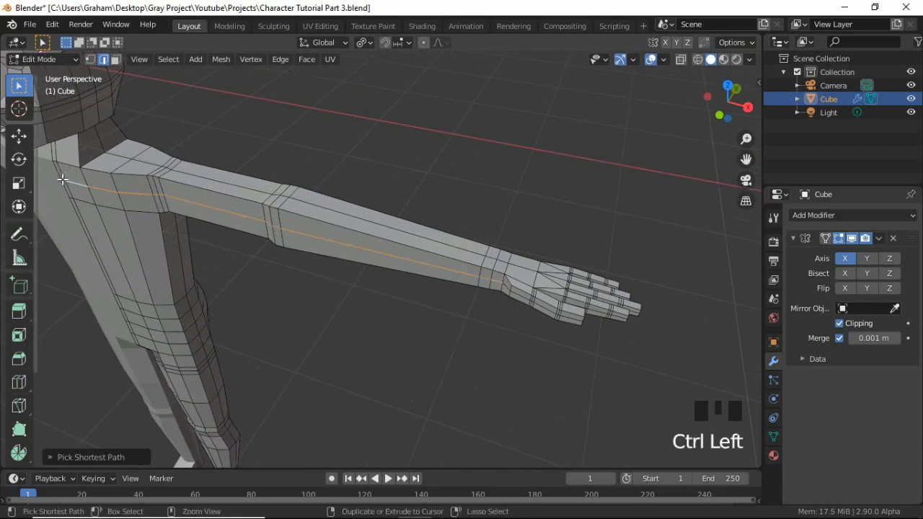
ctrl+click(67, 176)
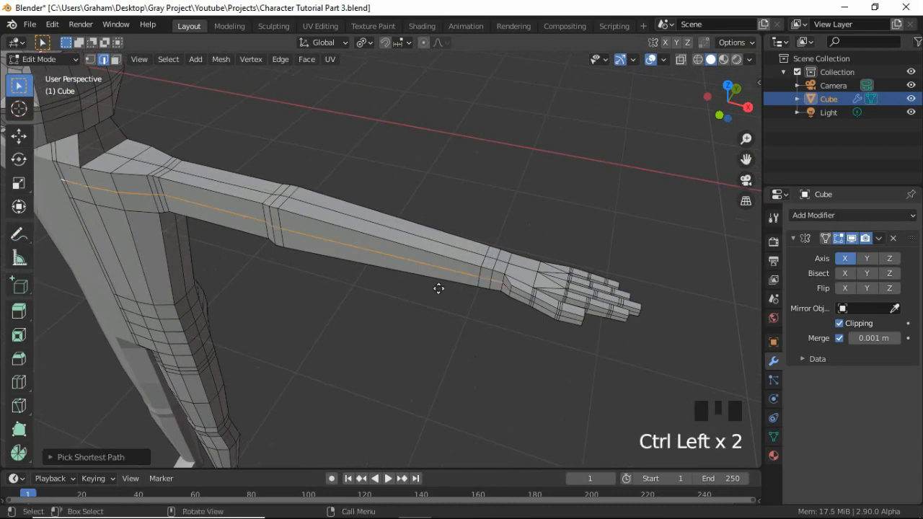
key(g)
key(y)
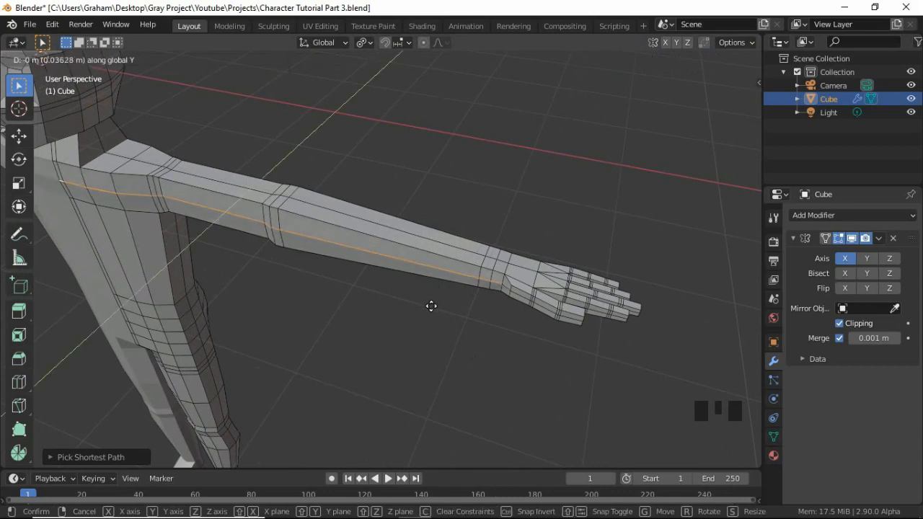
click(431, 306)
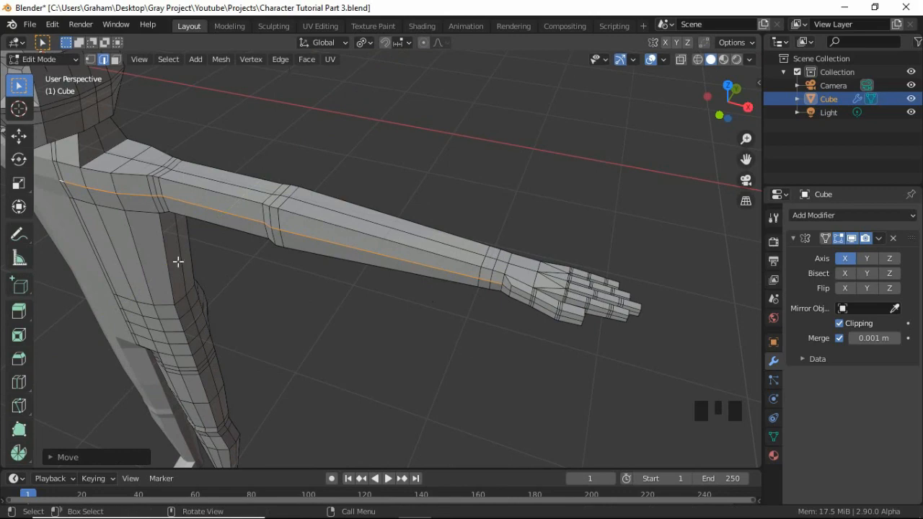
Select the middle edge path along the back of the arm from wrist to spine and move it slightly backward along Y
middle_drag(329, 206, 389, 169)
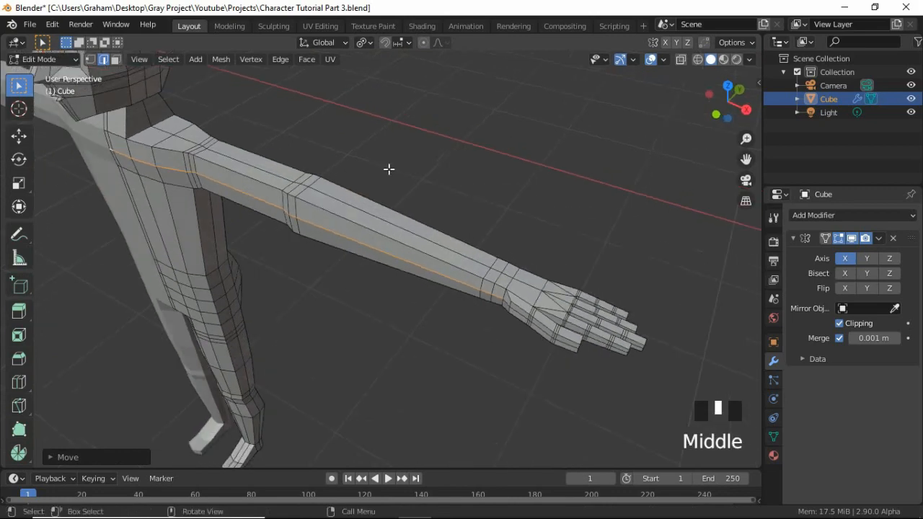
middle_drag(277, 165, 194, 165)
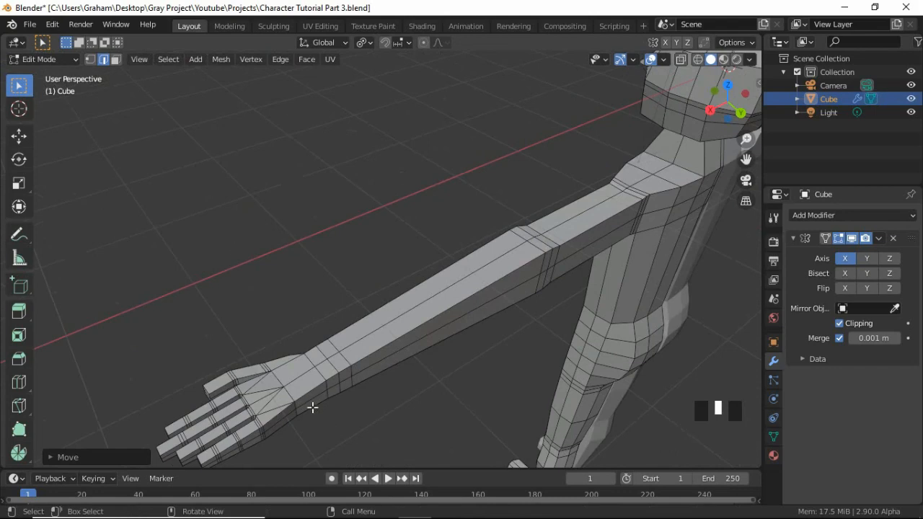
click(312, 398)
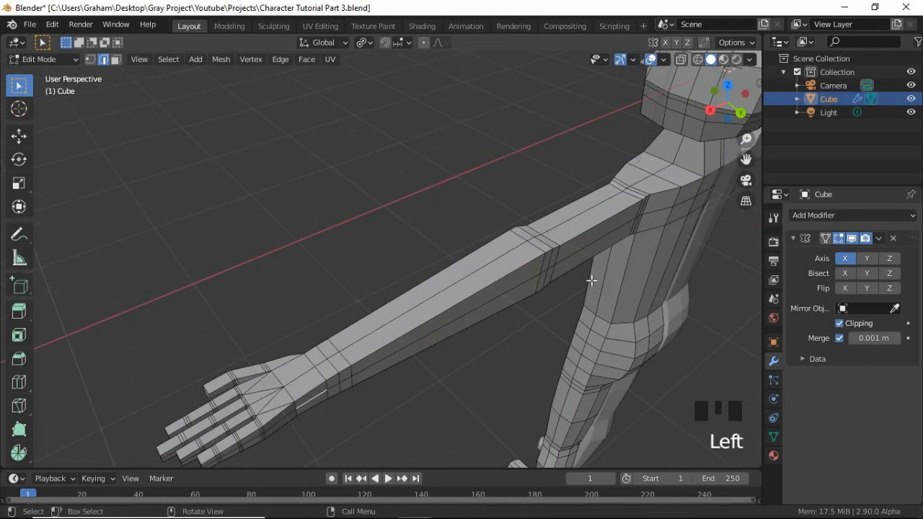
shift+middle_drag(591, 280, 575, 258)
scroll(523, 271, up, 2)
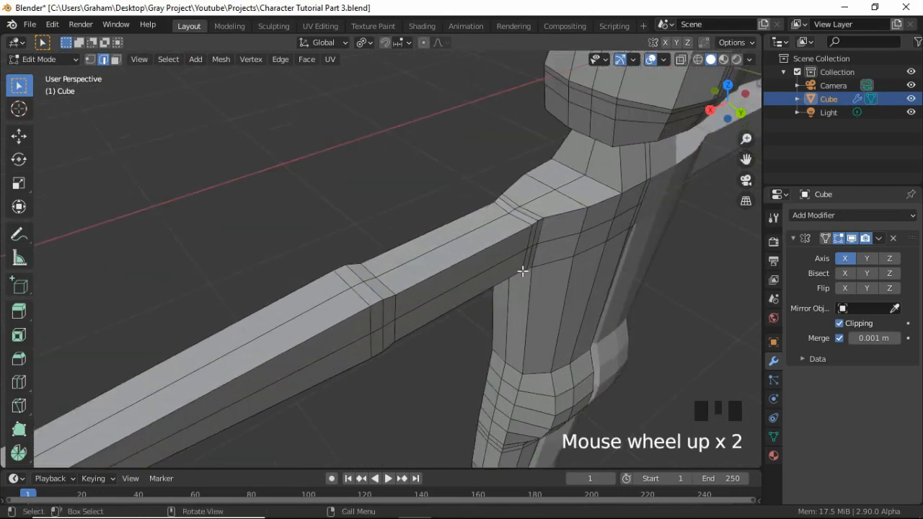
shift+middle_drag(523, 271, 516, 247)
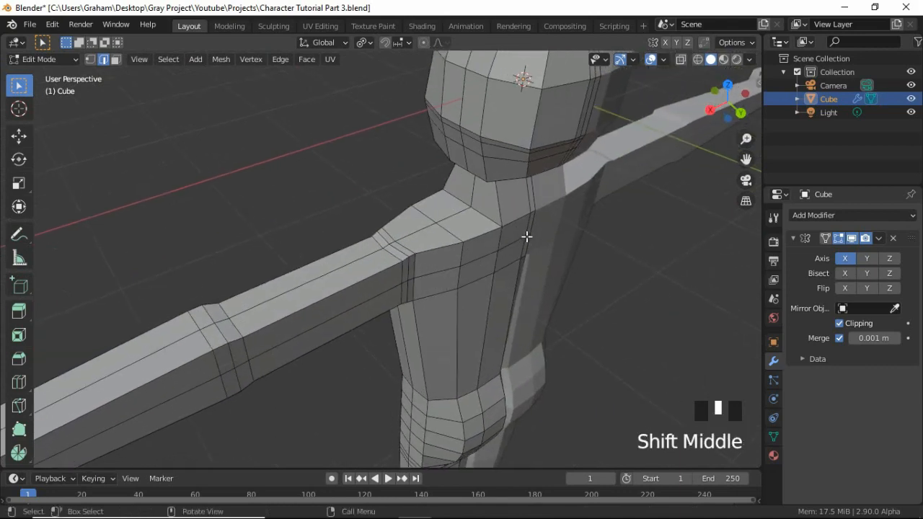
ctrl+click(527, 235)
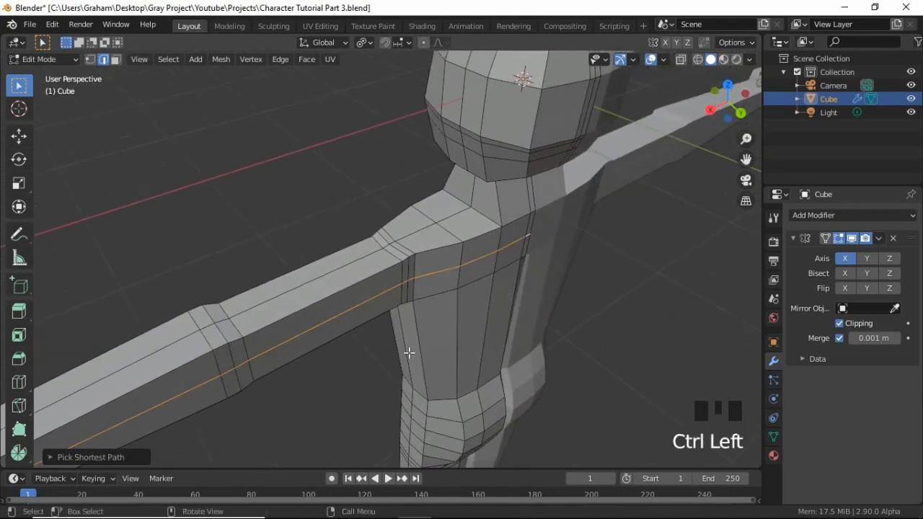
middle_drag(409, 353, 432, 357)
key(g)
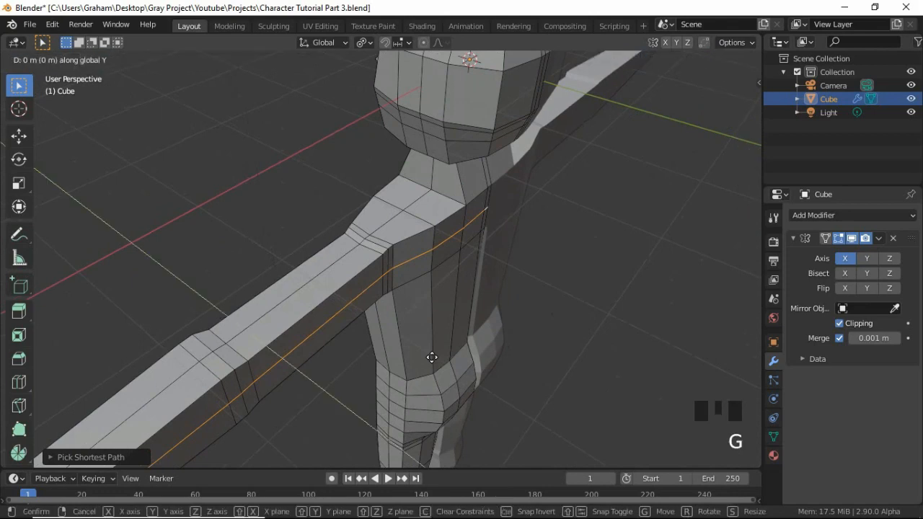
key(y)
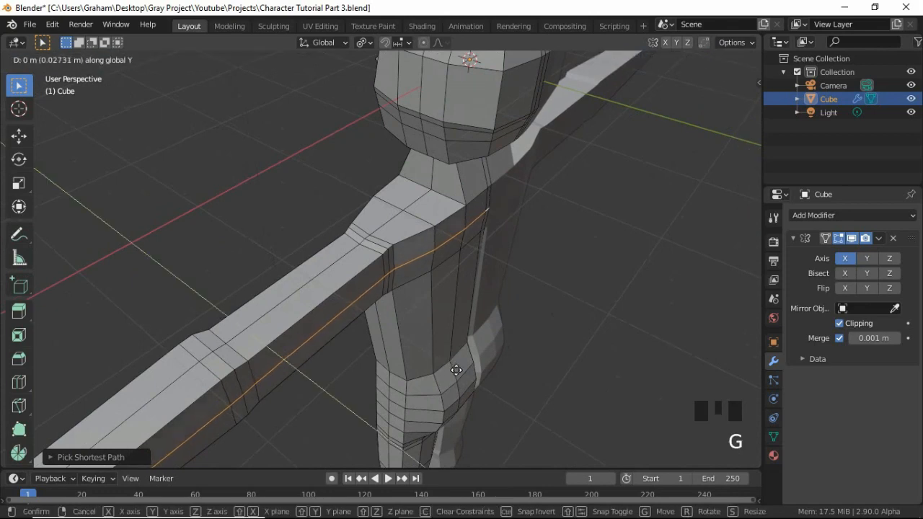
click(397, 377)
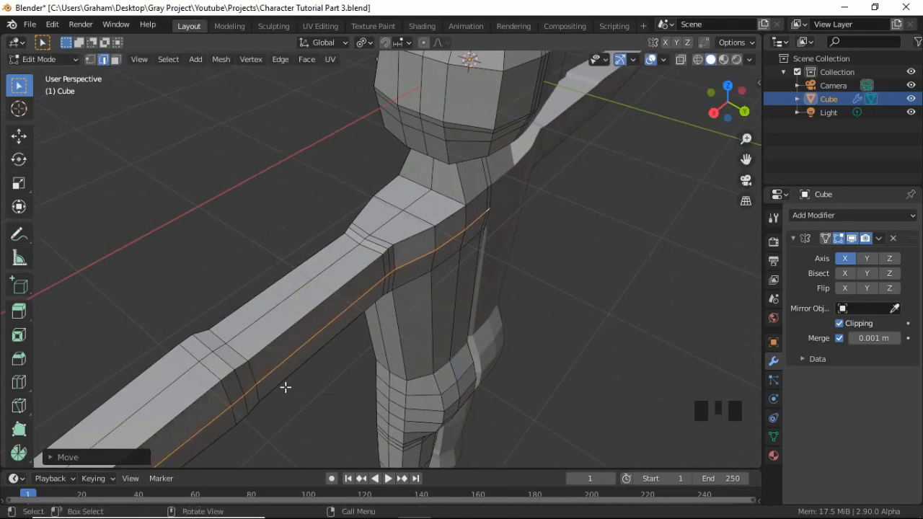
Select the middle vertex at the back of the elbow and move it slightly backward along Y
key(1)
click(275, 410)
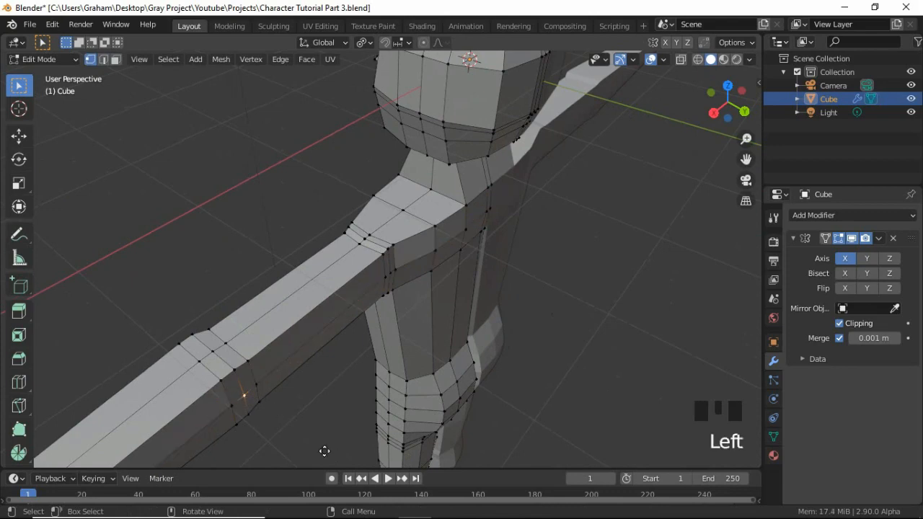
key(g)
key(y)
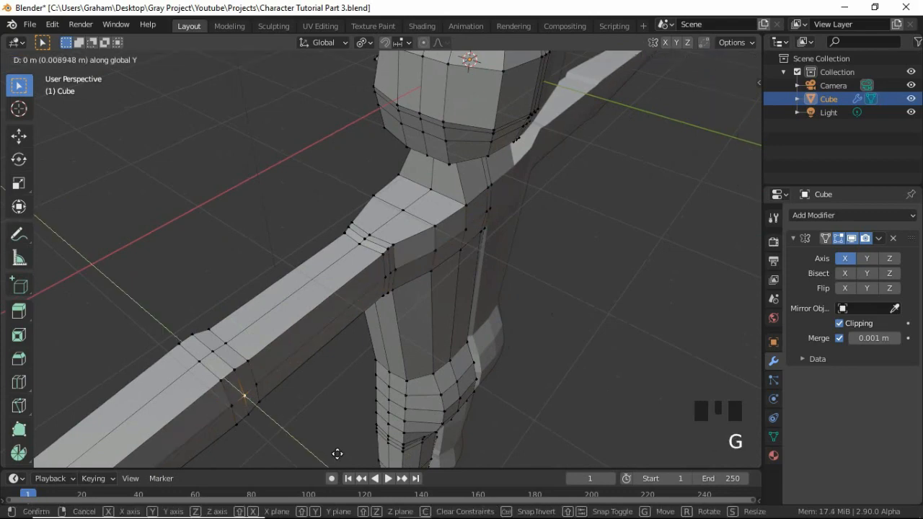
click(332, 433)
middle_drag(313, 392, 332, 381)
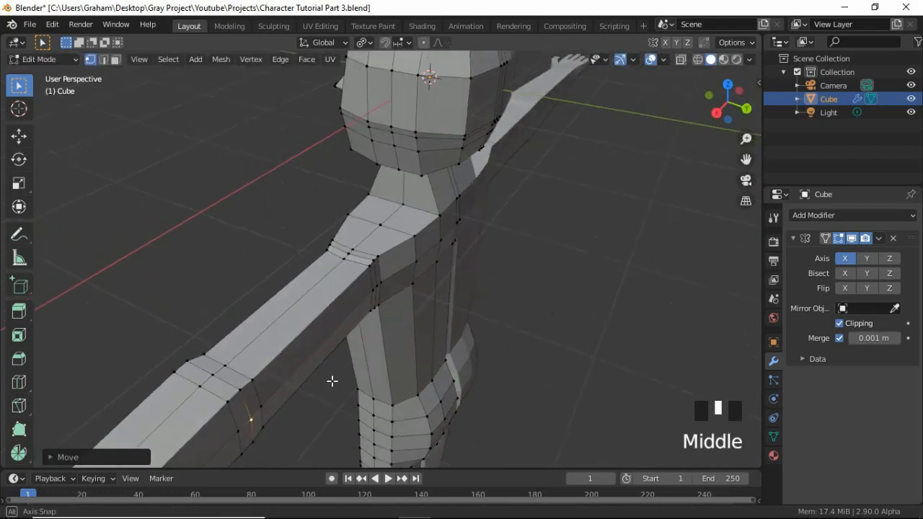
scroll(369, 338, down, 2)
middle_drag(361, 330, 414, 342)
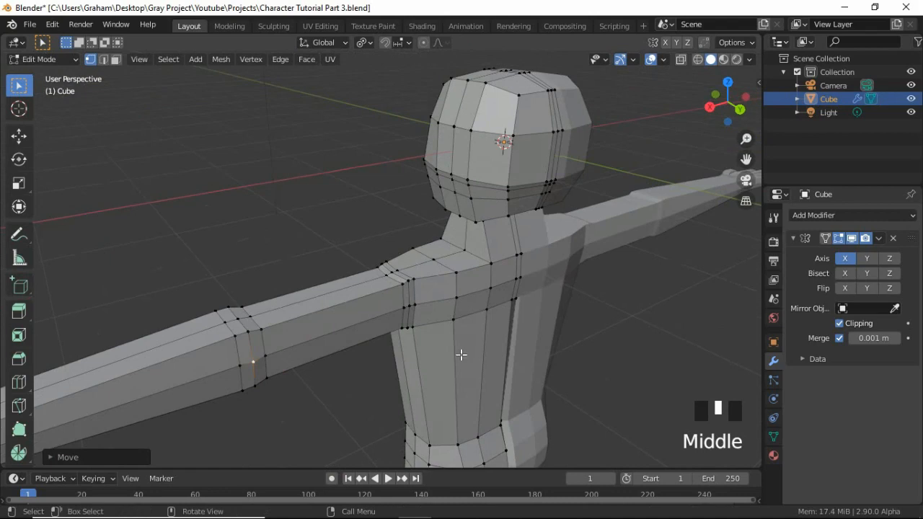
scroll(461, 359, up, 2)
scroll(462, 358, down, 2)
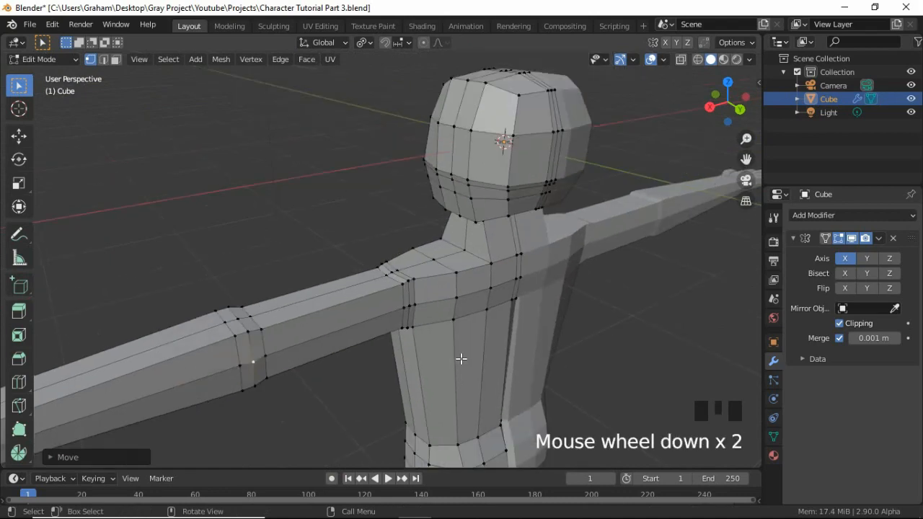
In front view, add a horizontal loop cut around the torso, slide it up to just below the armpit, and switch to face selection
key(KP_1)
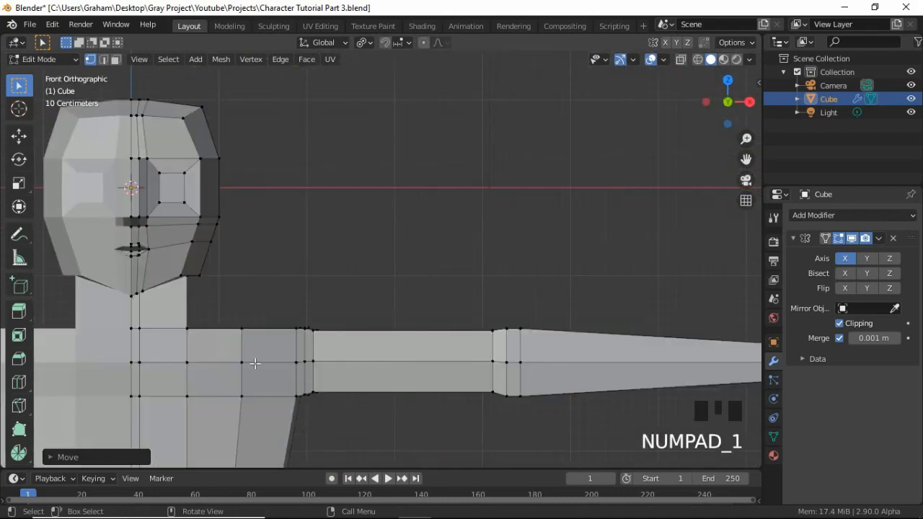
shift+middle_drag(310, 259, 346, 313)
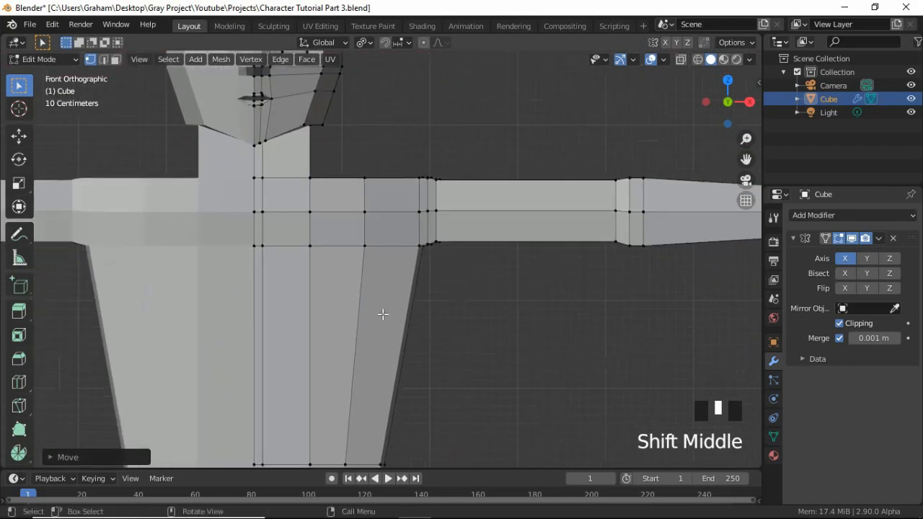
key(ctrl+r)
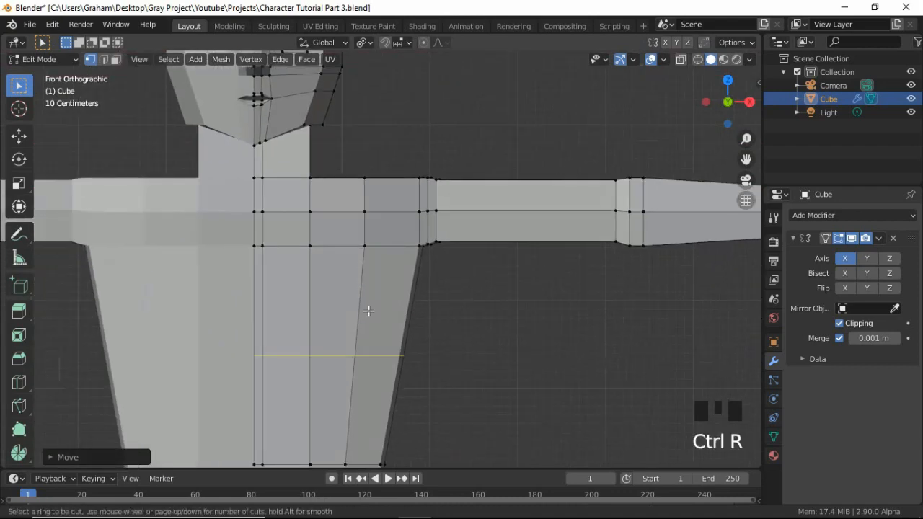
click(367, 311)
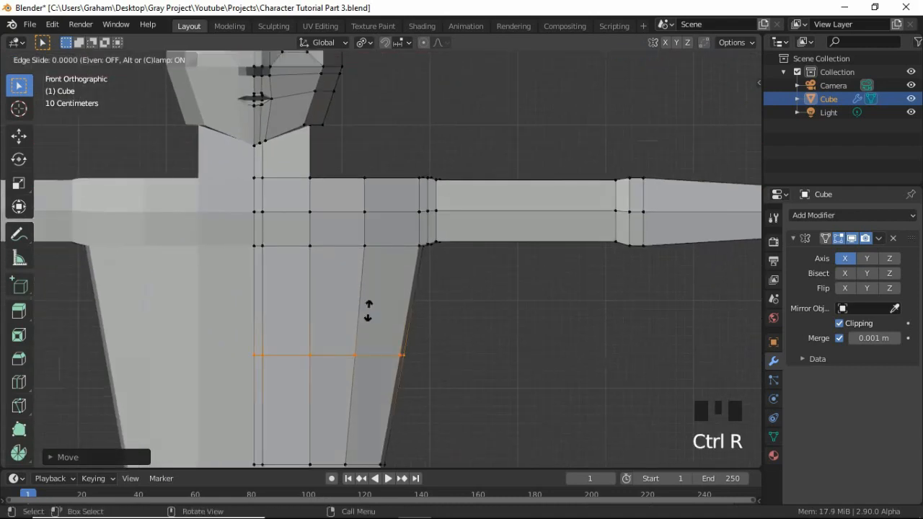
click(382, 248)
middle_drag(389, 249, 383, 274)
key(3)
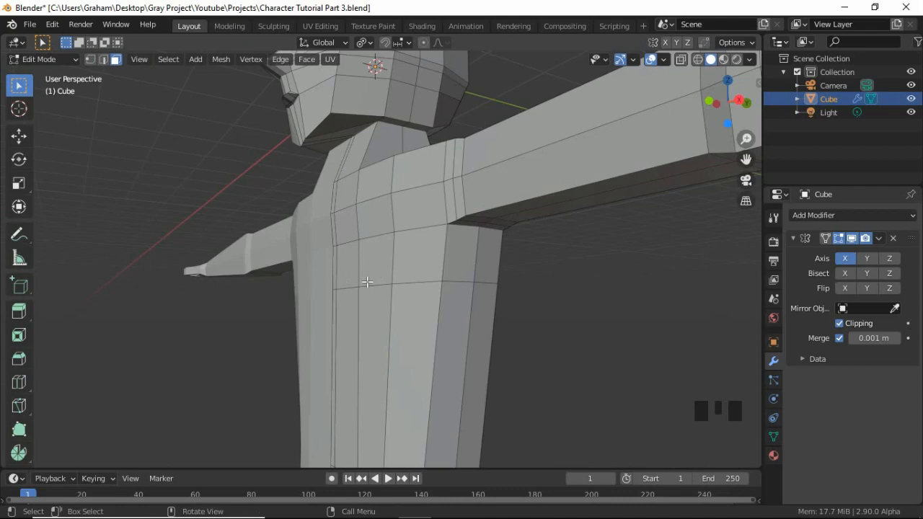
Select the two adjoining horizontal edges across the front of the chest at armpit height and move them slightly forward along Y
key(2)
click(376, 235)
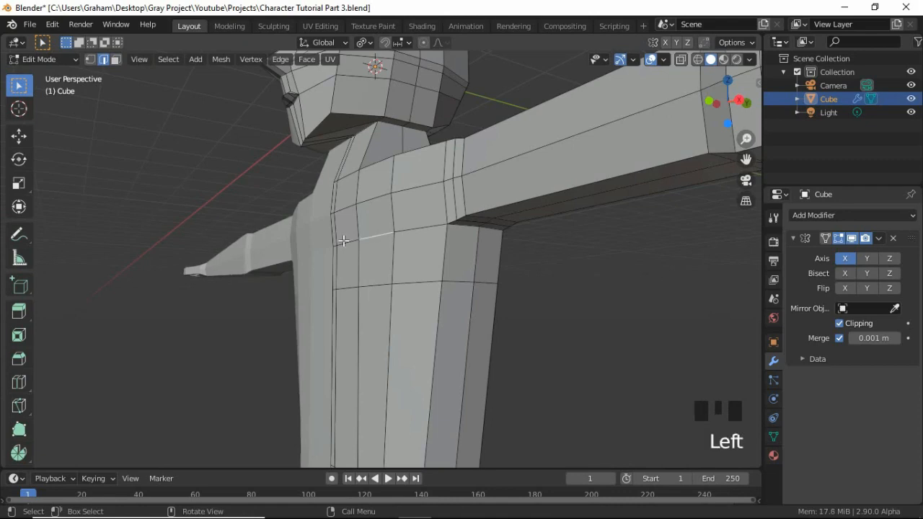
shift+click(346, 241)
scroll(369, 270, up, 3)
key(g)
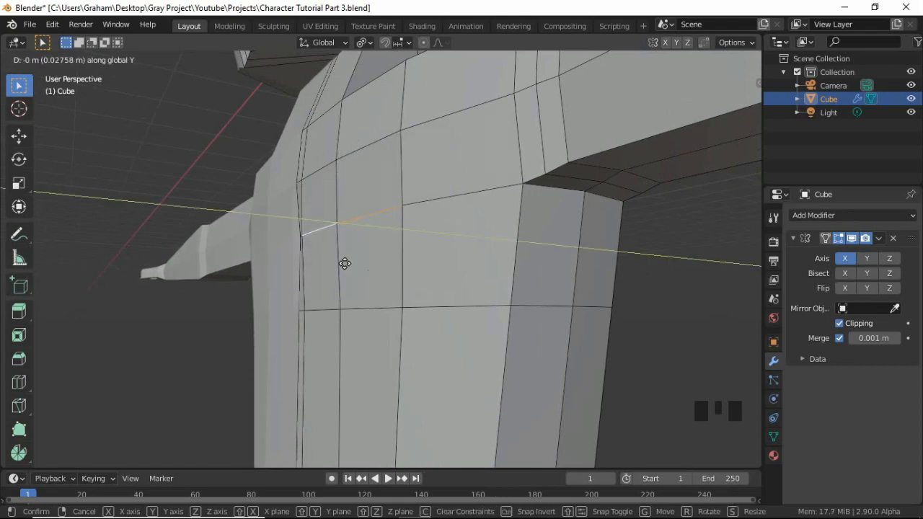
click(305, 243)
Select the vertex on the chest's centre line at armpit height and move it about 0.022 m forward along Y
middle_drag(306, 244, 318, 236)
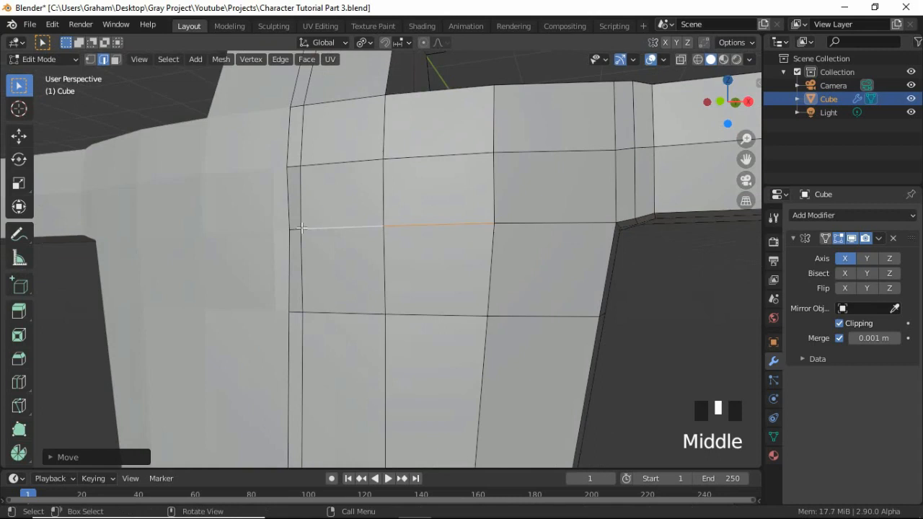
key(1)
key(2)
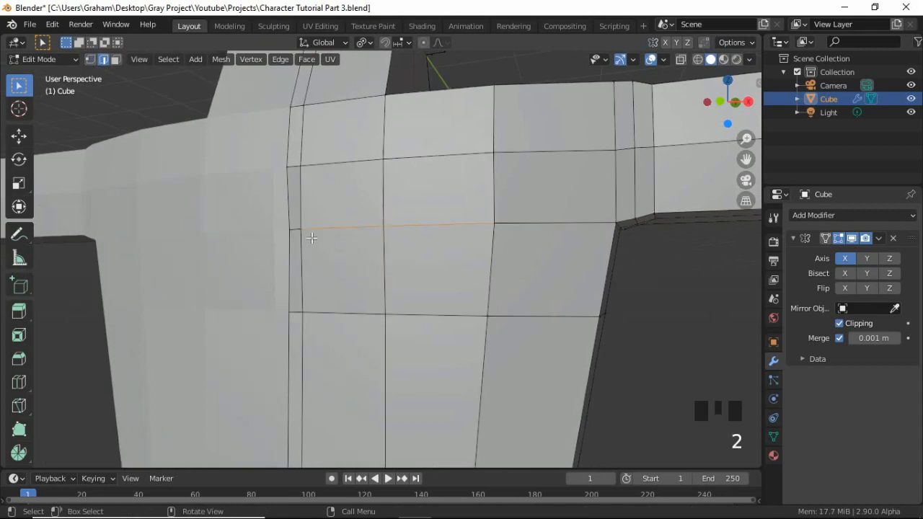
click(311, 238)
key(1)
click(255, 240)
middle_drag(255, 241, 262, 247)
key(g)
key(y)
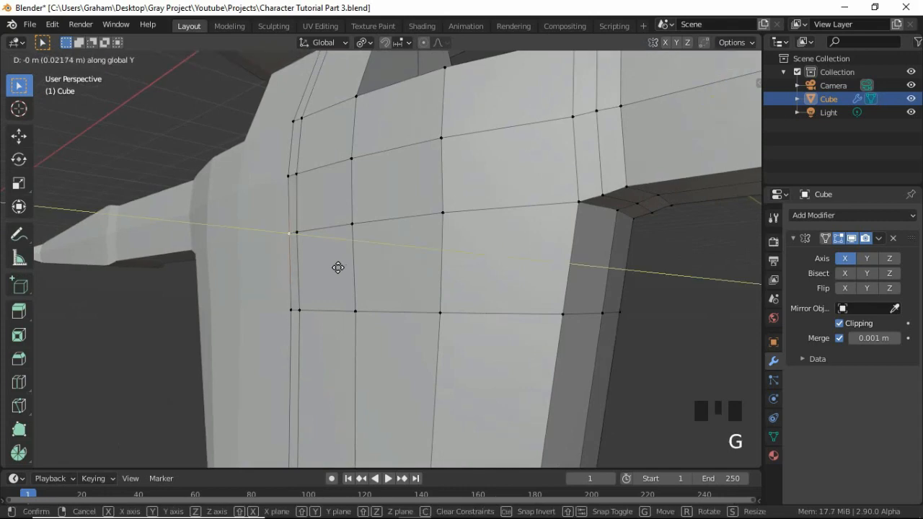
click(338, 267)
Select the middle chest edge of the horizontal loop below the armpit and slide it slightly down
middle_drag(339, 257, 451, 289)
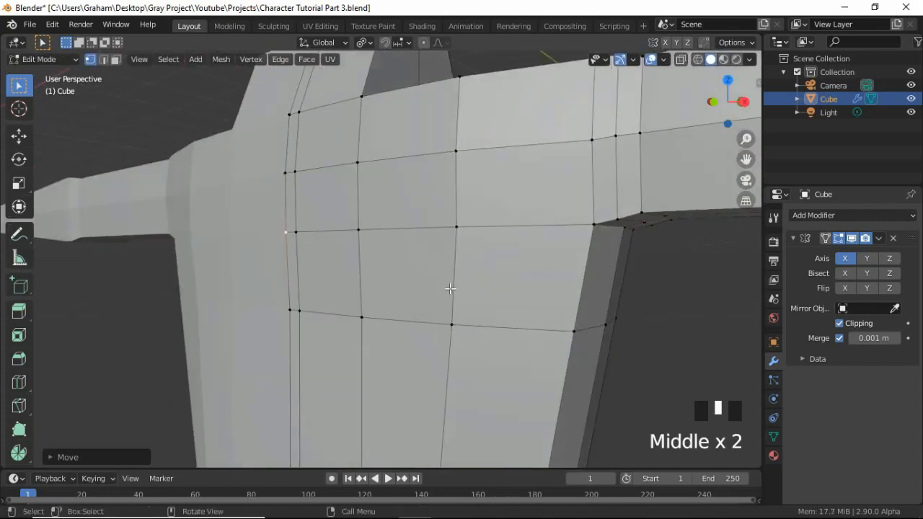
scroll(428, 323, down, 2)
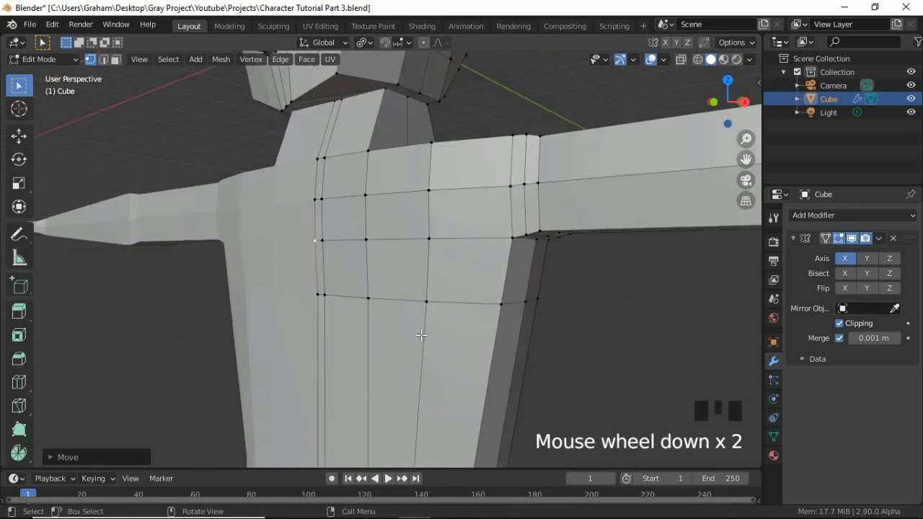
key(2)
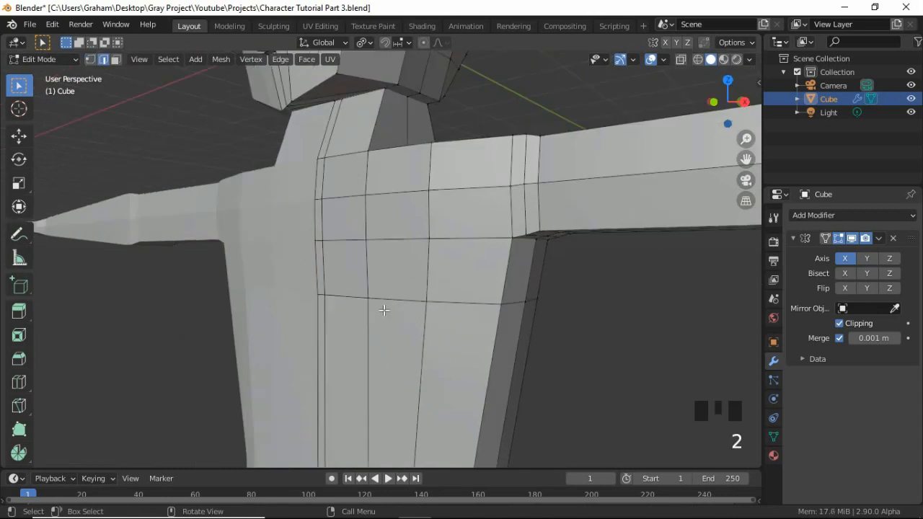
click(391, 338)
key(g)
key(g)
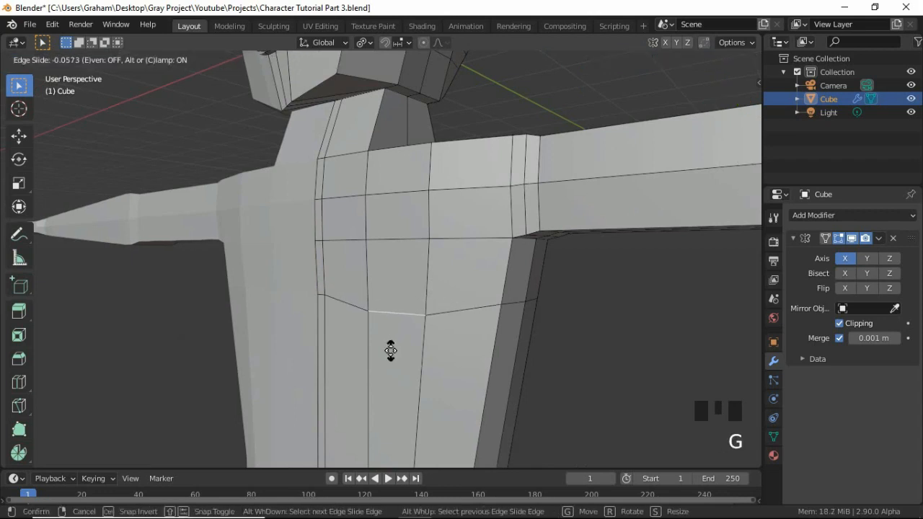
click(390, 350)
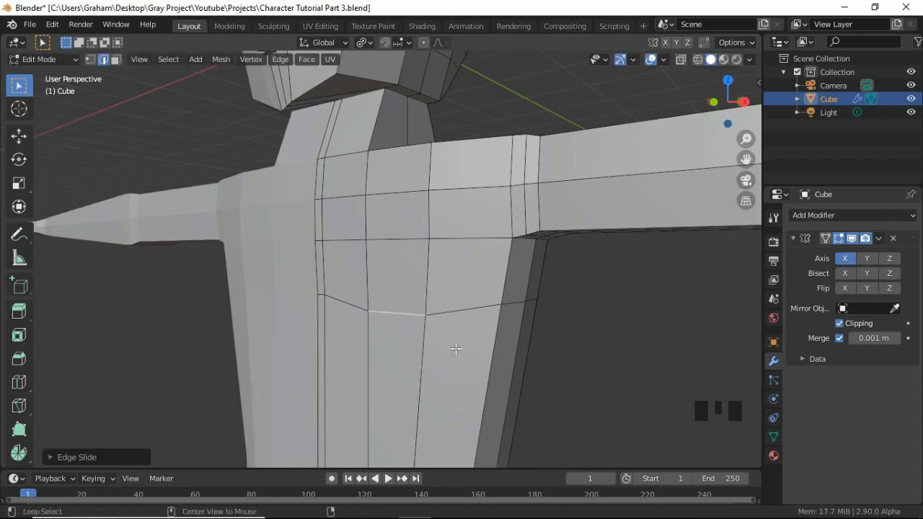
Slide the entire torso loop up closer to the armpit, and slide its middle chest edge further down
alt+click(456, 352)
key(g)
key(g)
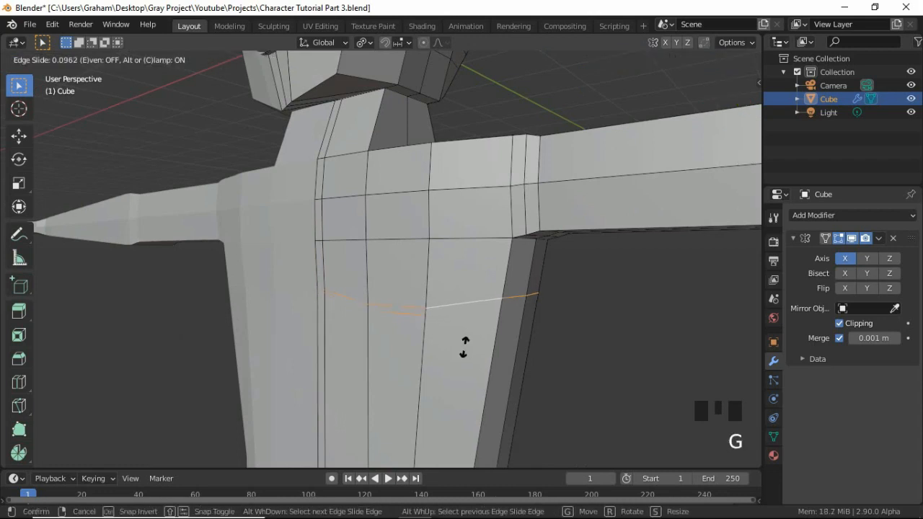
click(404, 287)
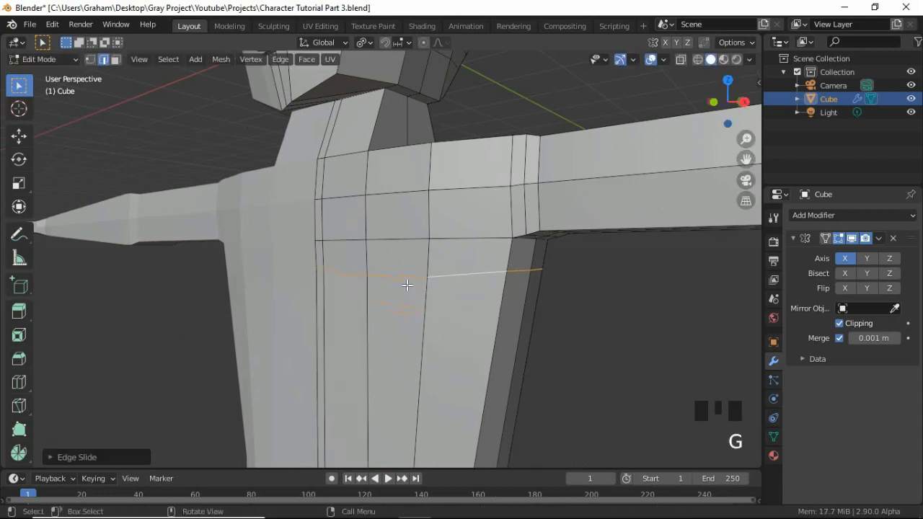
click(403, 288)
key(g)
key(g)
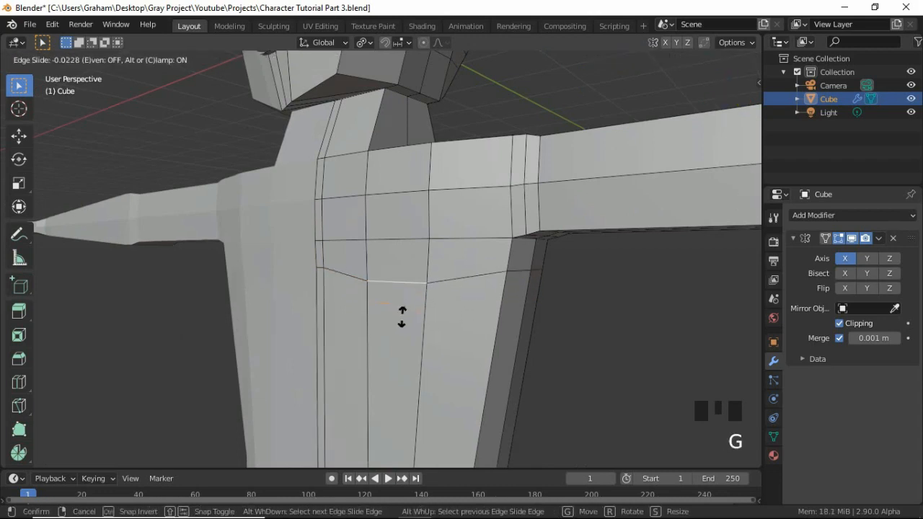
click(401, 319)
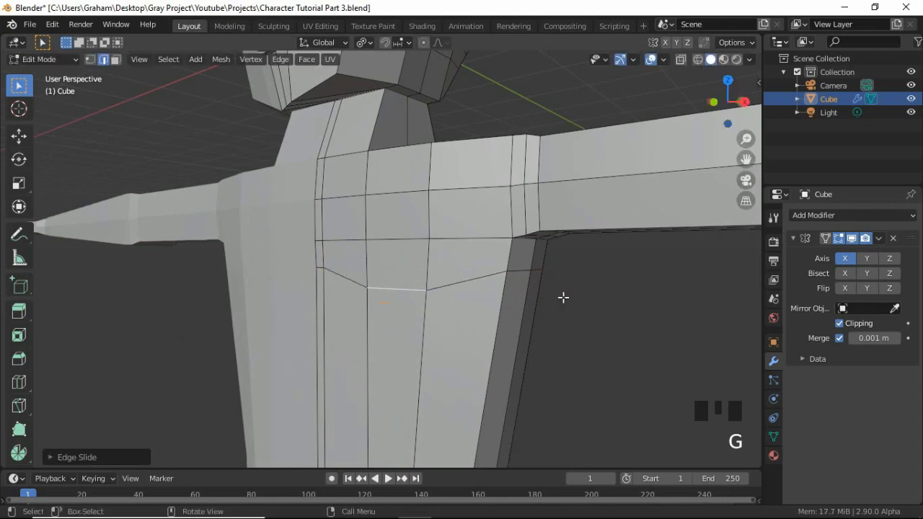
Select the middle chest face just above armpit height and move it about 0.036 m forward along Y
middle_drag(563, 297, 554, 271)
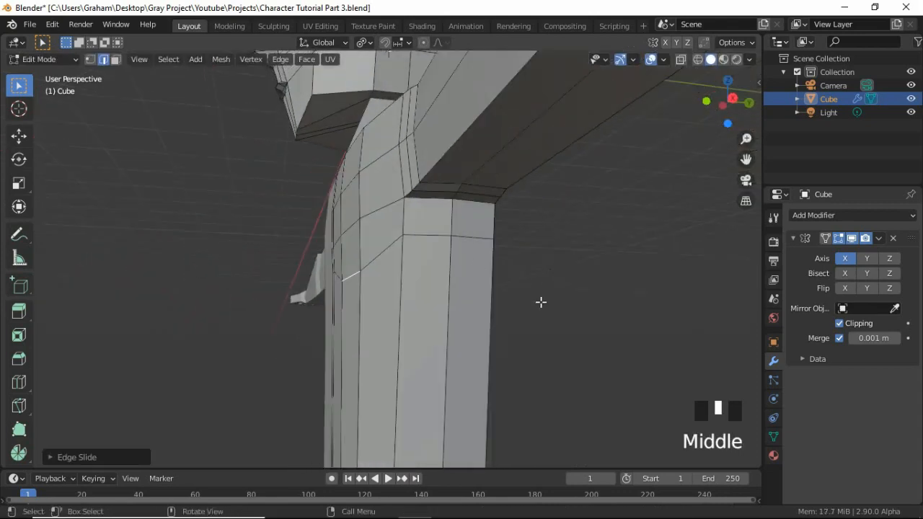
middle_drag(541, 302, 384, 228)
key(3)
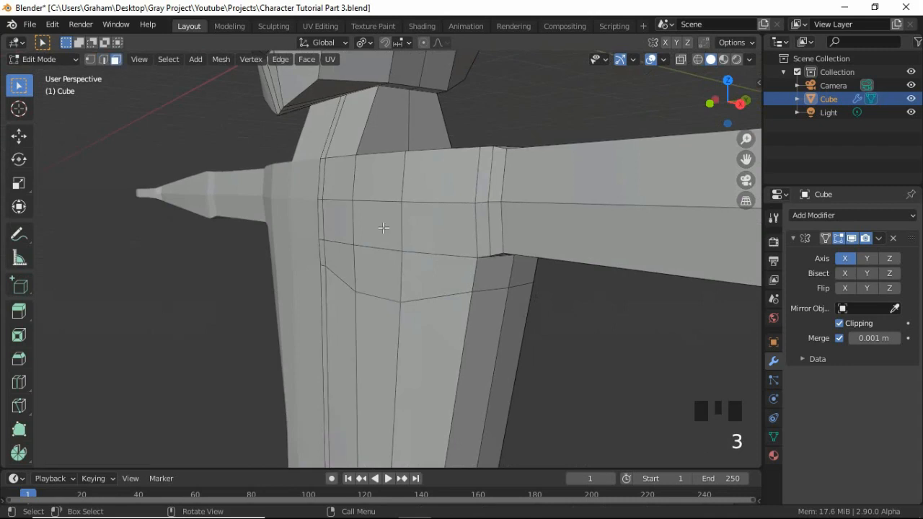
click(380, 229)
key(g)
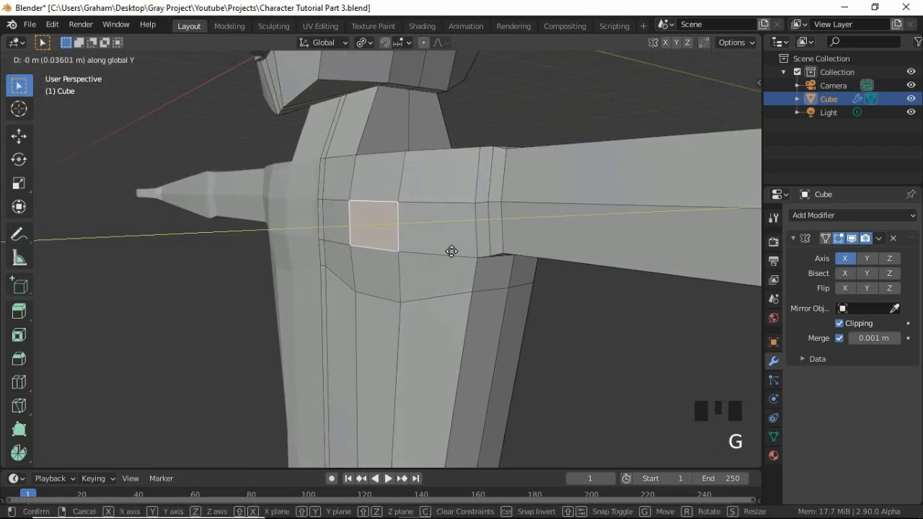
click(451, 252)
Select the vertical edge on the chest's centre line between the pectorals and move it slightly backward along Y
middle_drag(457, 259, 418, 277)
key(2)
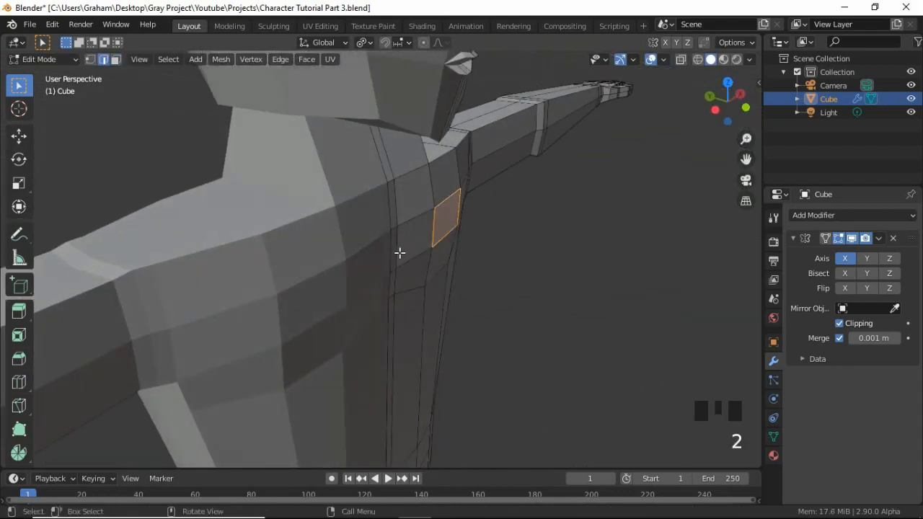
click(397, 254)
click(395, 283)
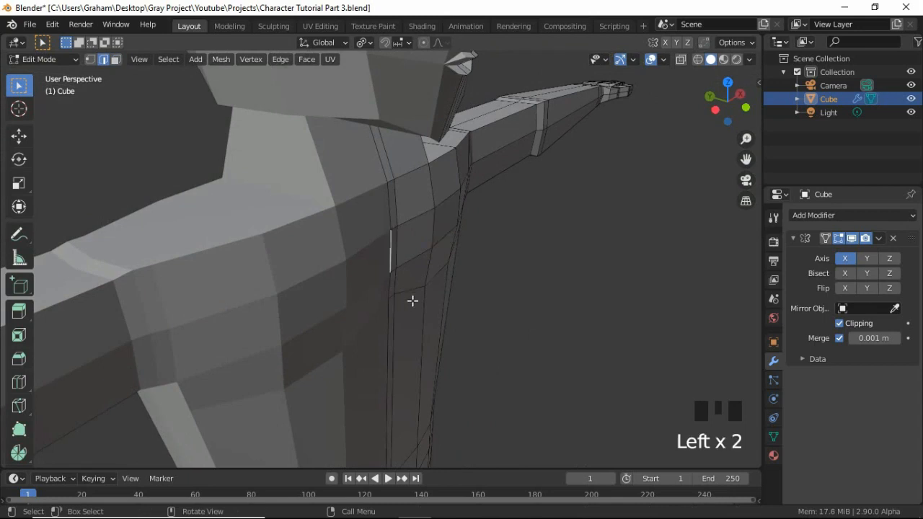
key(g)
key(y)
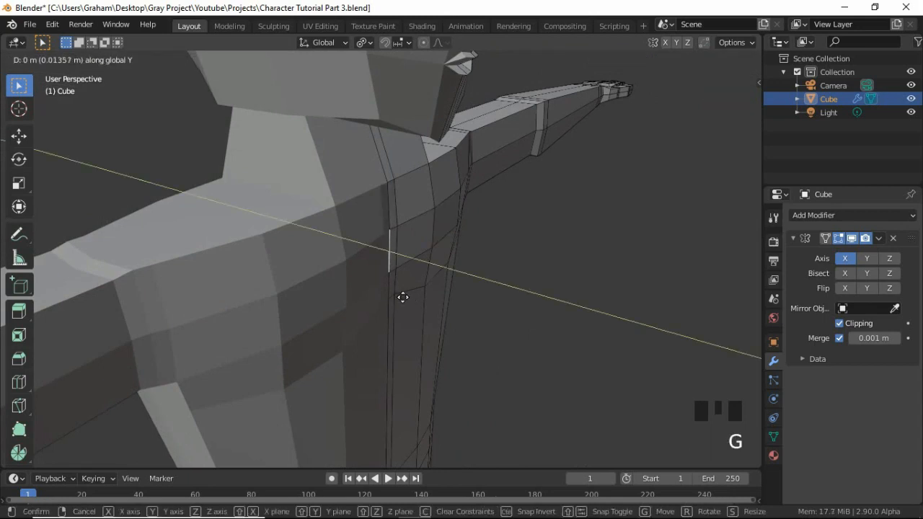
click(397, 290)
Select the adjoining horizontal edges across the upper back at armpit height and move them about 0.03 m backward along Y
middle_drag(274, 303, 447, 284)
scroll(398, 284, down, 2)
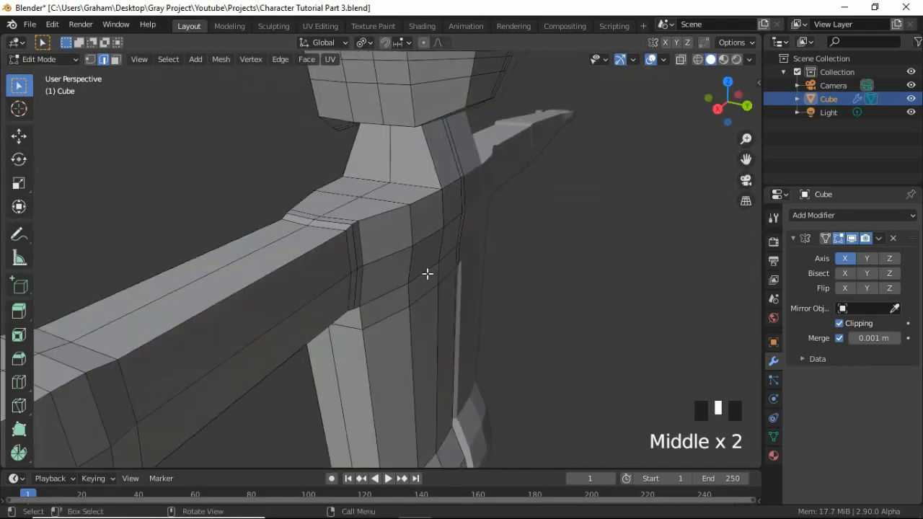
click(449, 258)
shift+click(455, 246)
mouse_move(455, 245)
middle_down()
mouse_move(395, 217)
mouse_move(449, 246)
middle_up()
middle_drag(407, 286, 420, 329)
key(g)
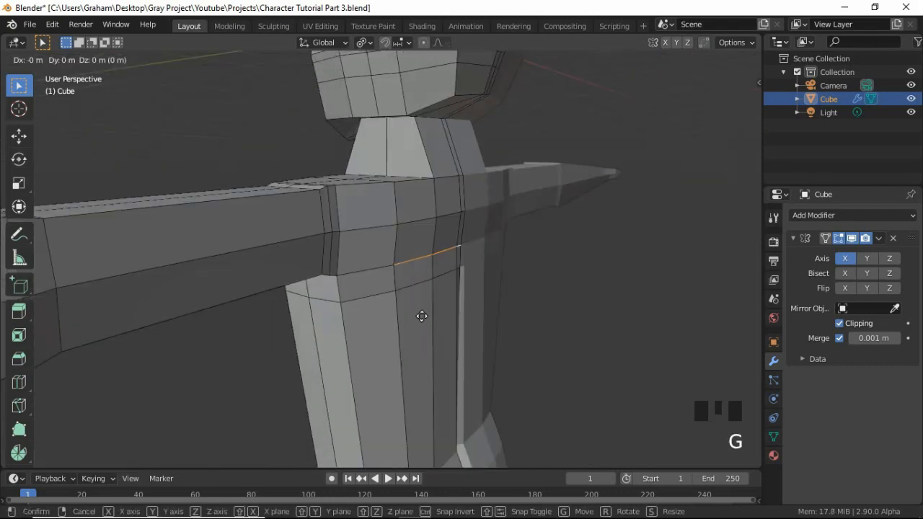
key(y)
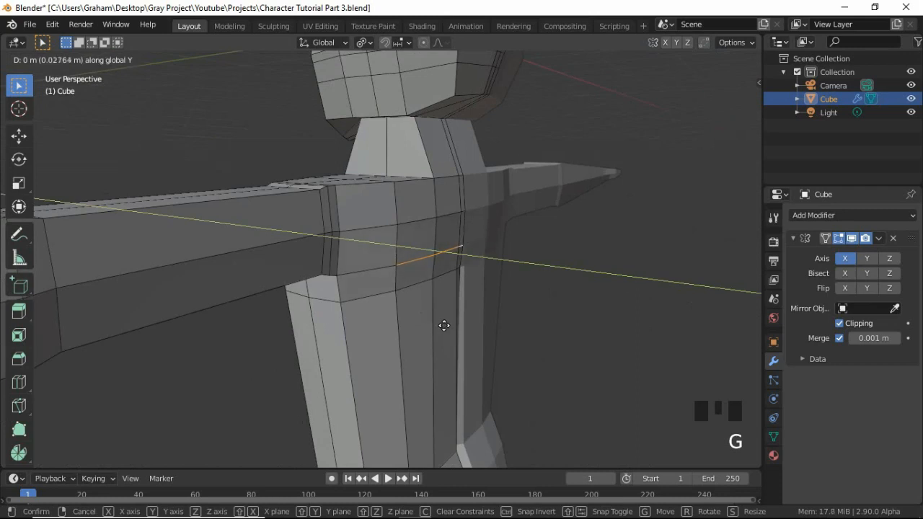
click(441, 321)
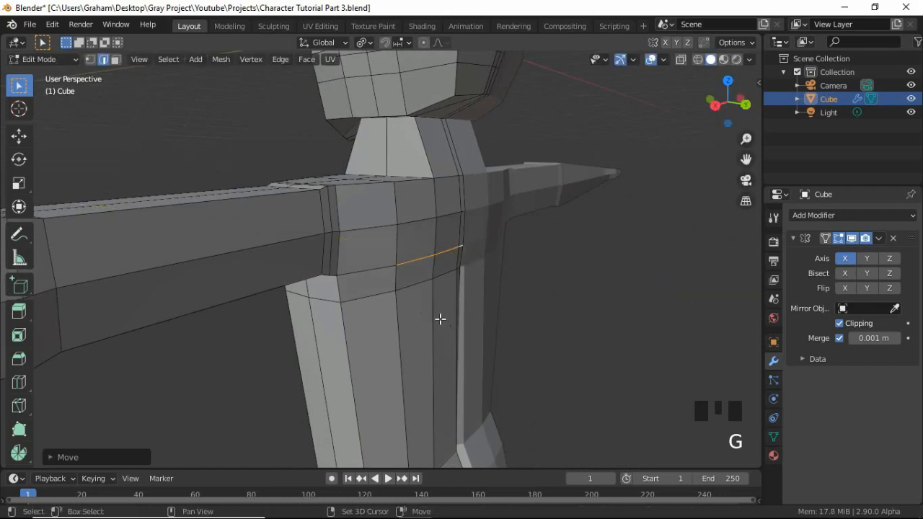
Select the middle back edge of the loop below the armpit and slide it slightly down to shape the shoulder blade
click(423, 285)
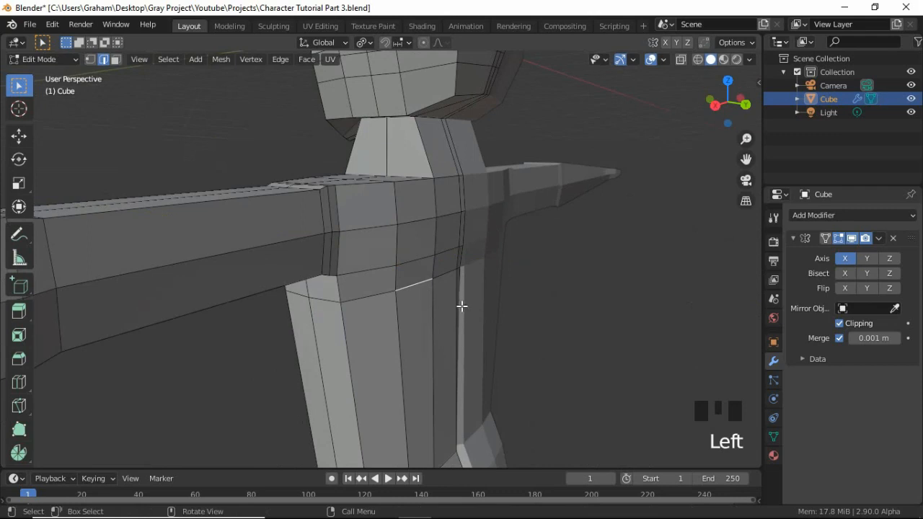
key(g)
key(g)
click(445, 265)
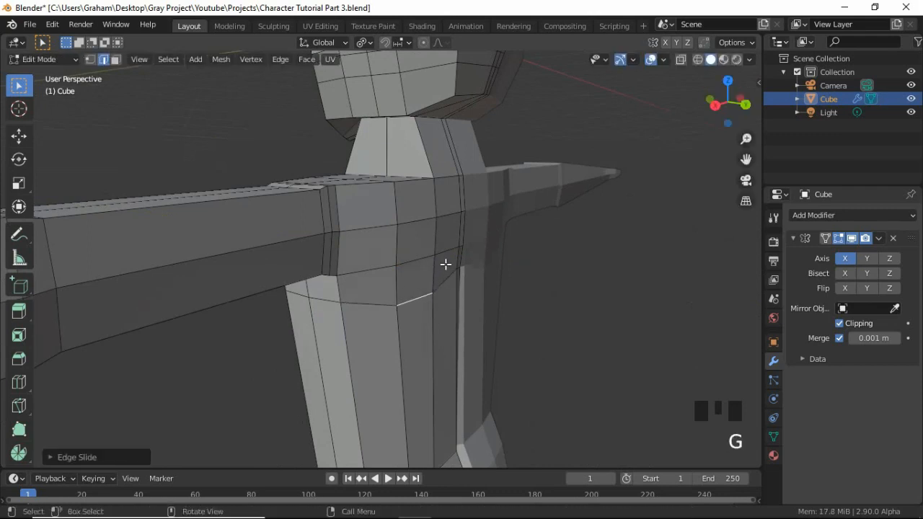
key(g)
key(g)
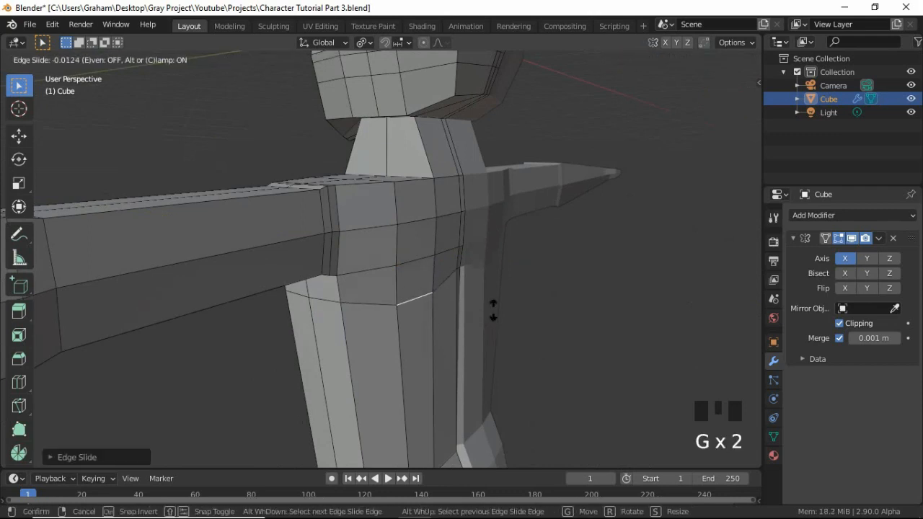
click(498, 217)
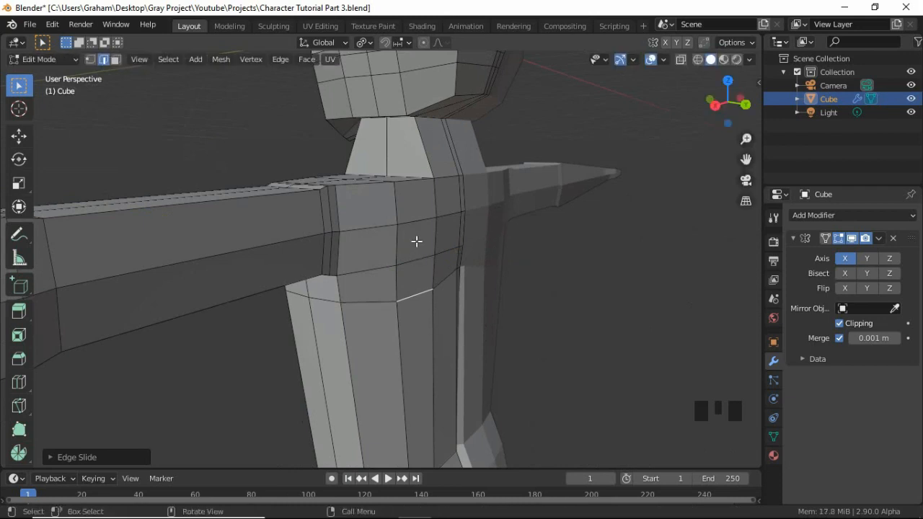
Select the shoulder blade face on the upper back and move it slightly backward along Y
key(3)
click(412, 268)
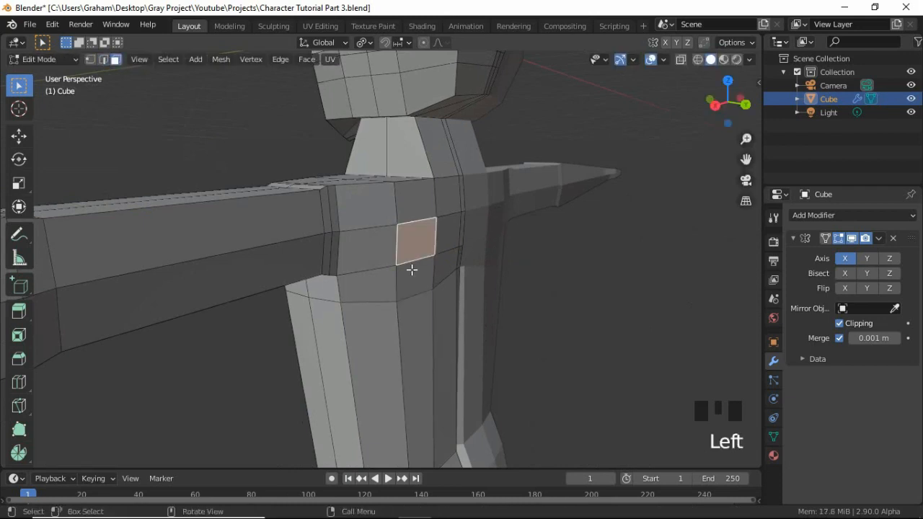
key(g)
key(y)
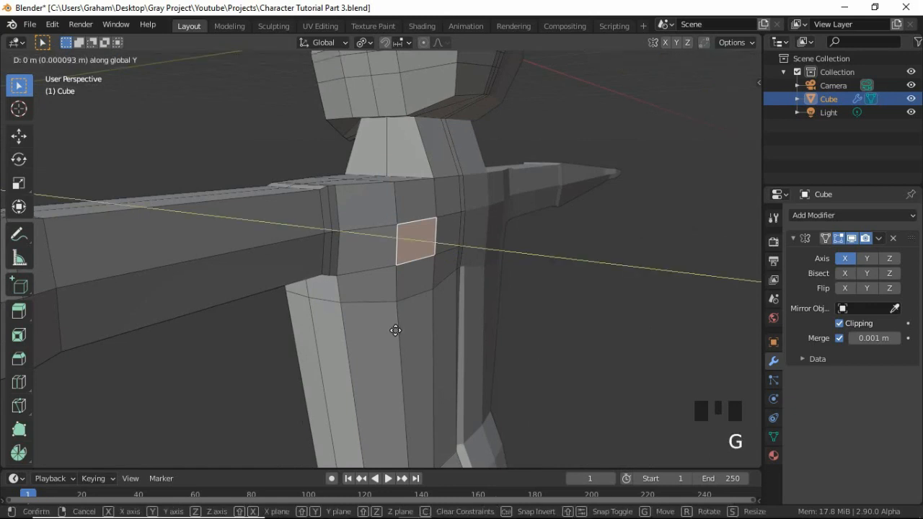
click(403, 332)
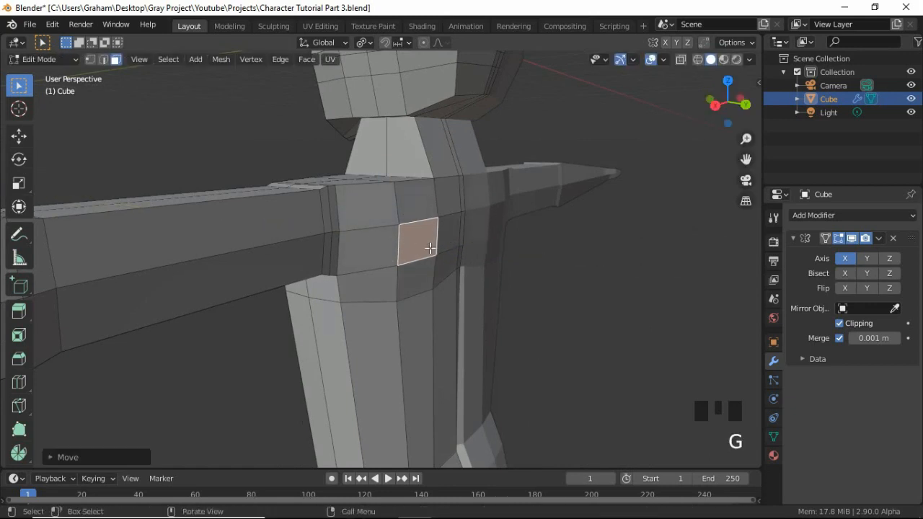
Select the path of edges along the top centre of the shoulder and arm and raise it about 0.03 m along Z
middle_drag(404, 252, 439, 217)
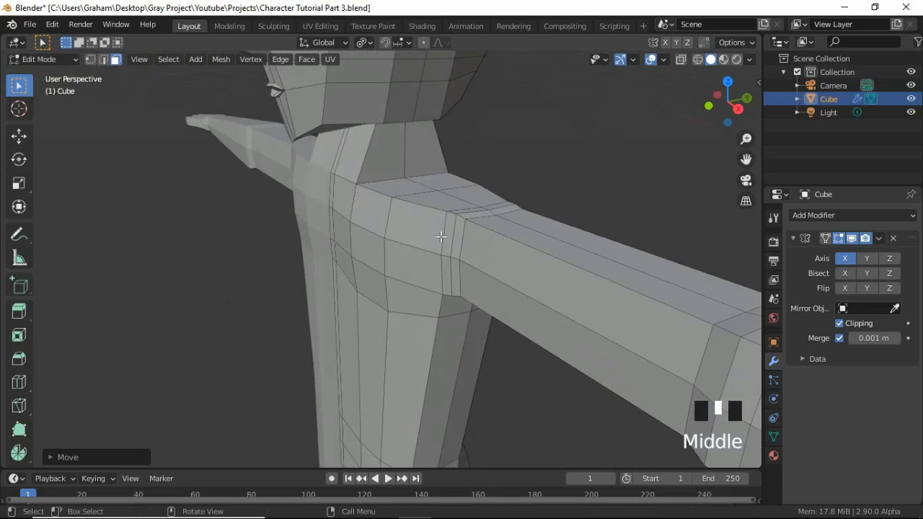
key(2)
click(421, 181)
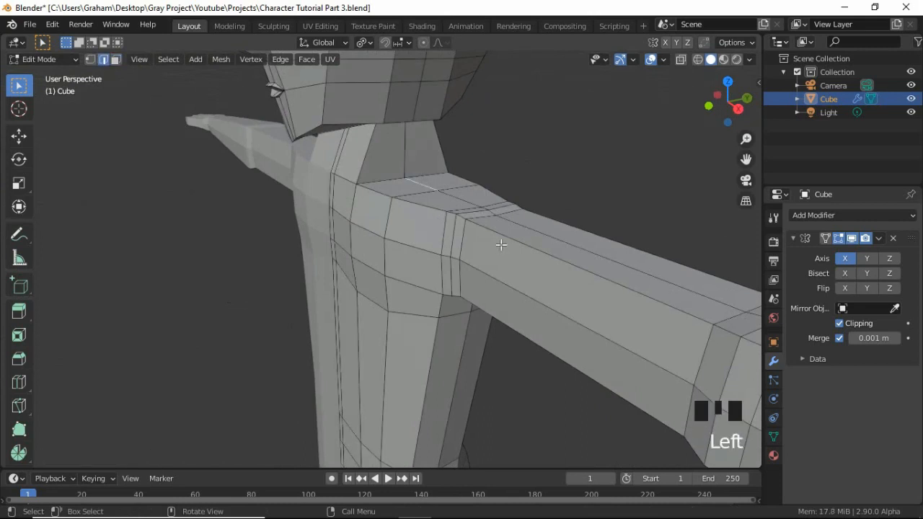
scroll(556, 301, down, 5)
shift+middle_drag(556, 302, 532, 301)
scroll(531, 302, up, 3)
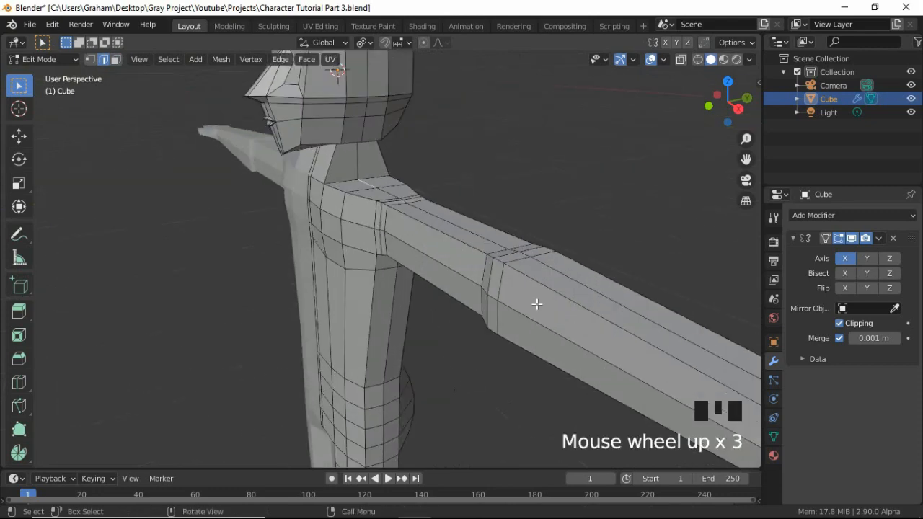
ctrl+click(636, 317)
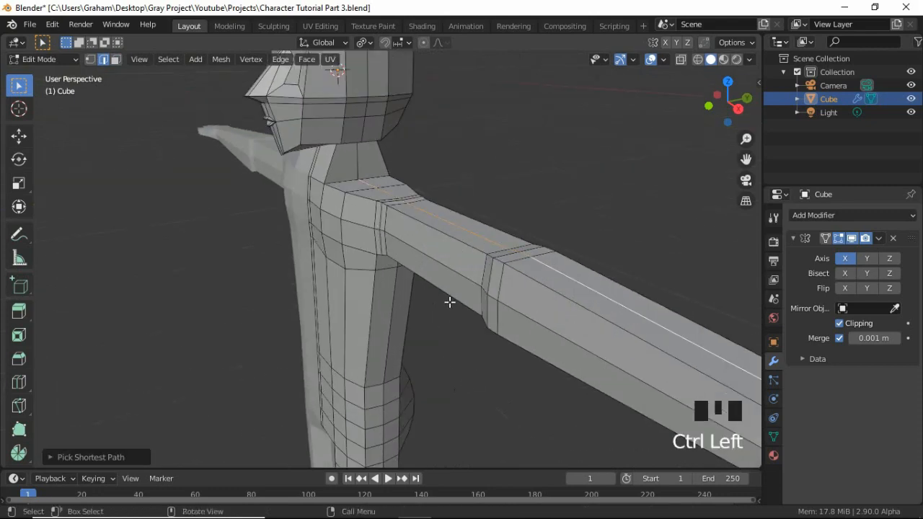
key(g)
key(z)
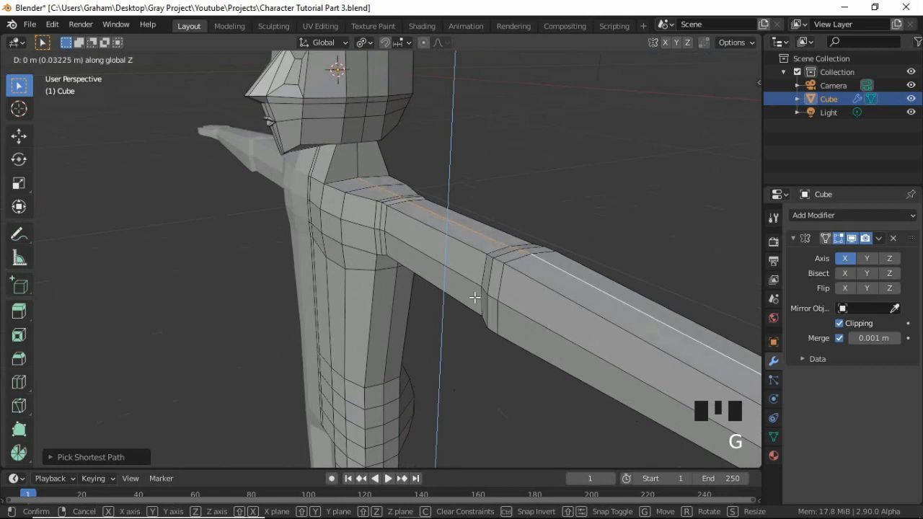
click(474, 298)
Select the top shoulder edge beside the base of the neck and move it slightly up along Z
click(366, 295)
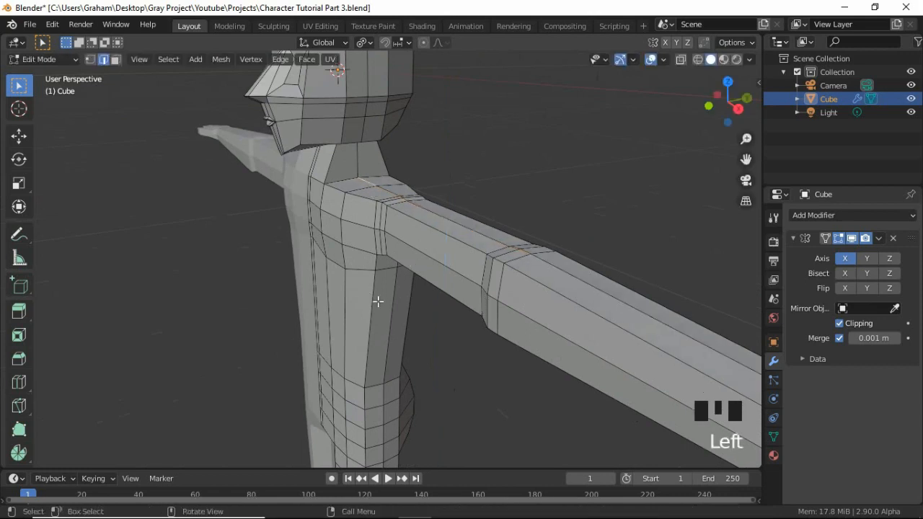
key(g)
key(z)
click(376, 292)
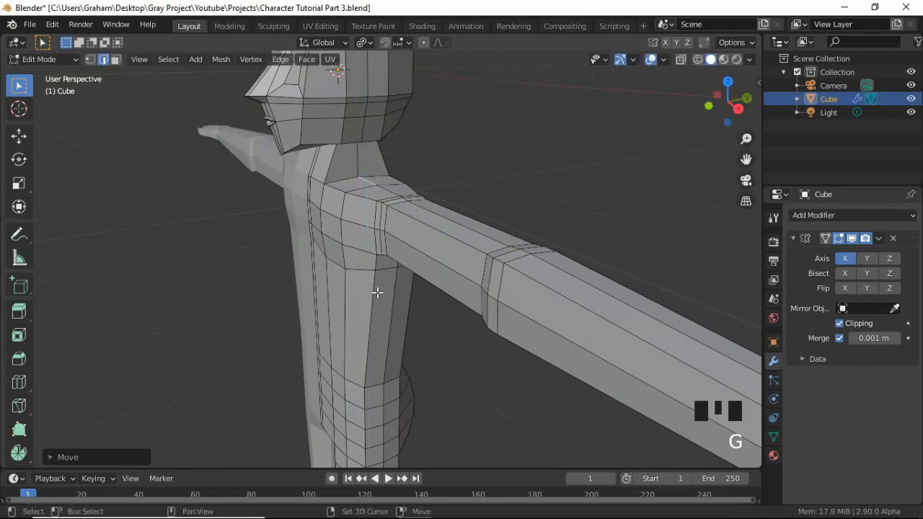
key(KP_1)
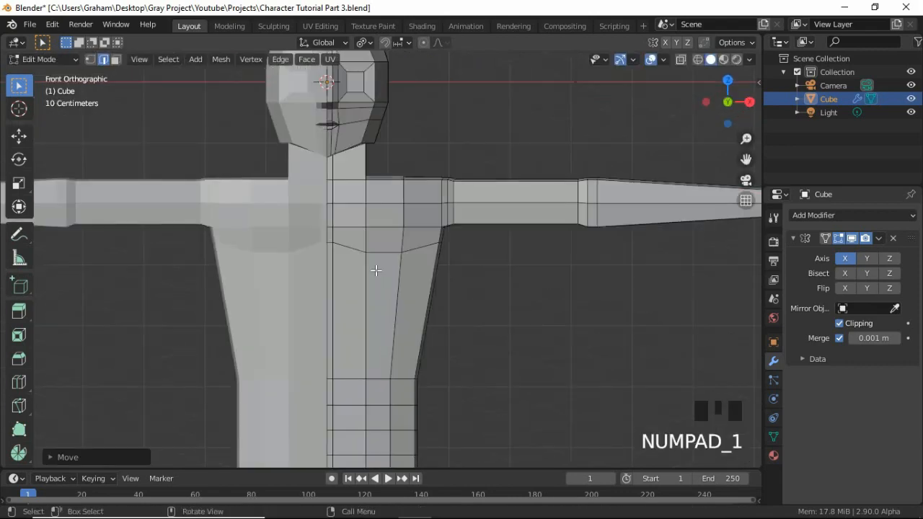
scroll(420, 235, down, 4)
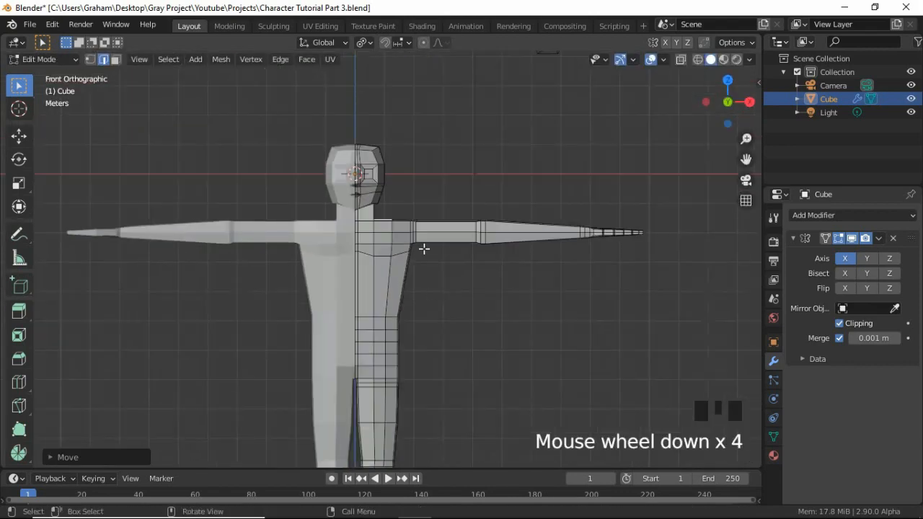
mouse_move(422, 249)
shift+middle_down()
mouse_move(423, 229)
mouse_move(437, 243)
shift+middle_up()
scroll(461, 292, down, 1)
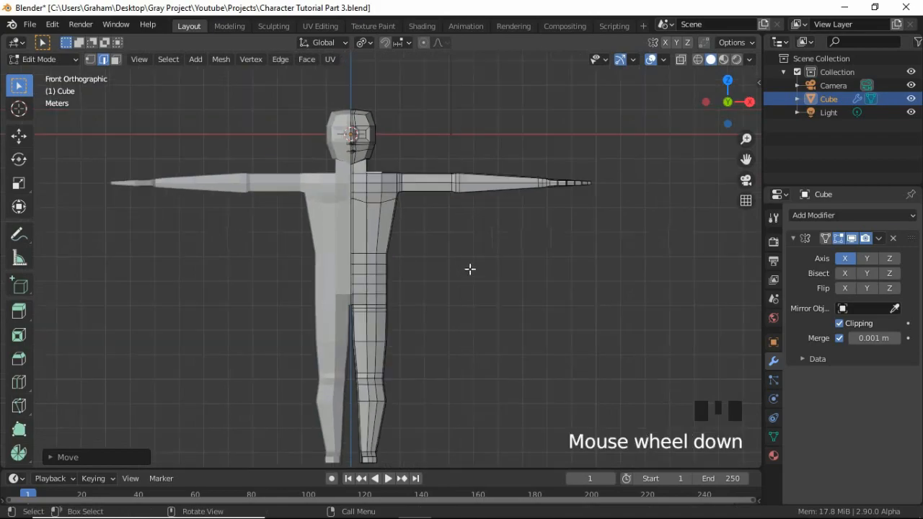